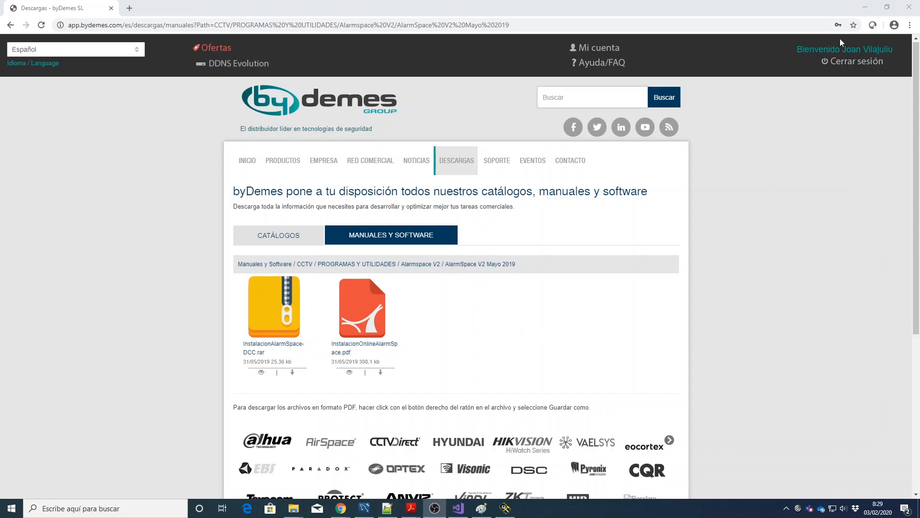
Step: Run GeneralInstaller.exe from the InstalacionAlarmSpace-DCC folder to bring up the installer launcher
click(864, 12)
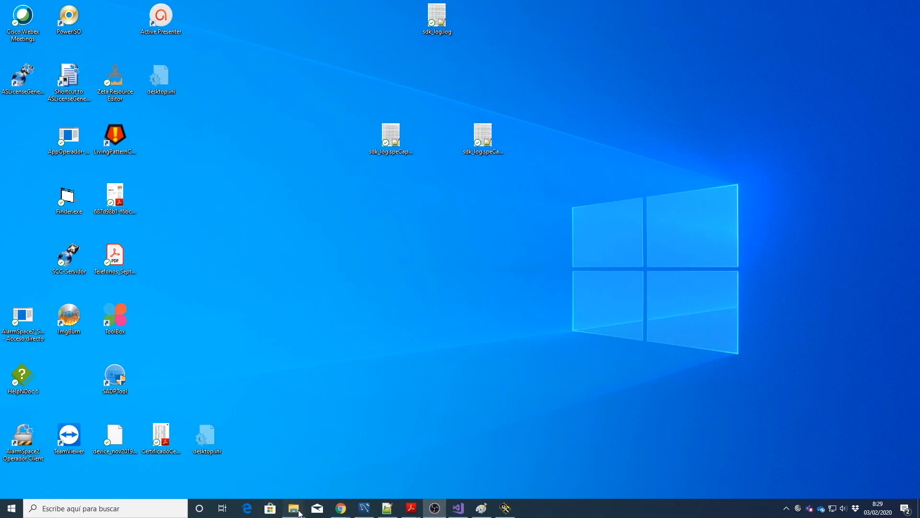
mouse_move(300, 513)
click(123, 469)
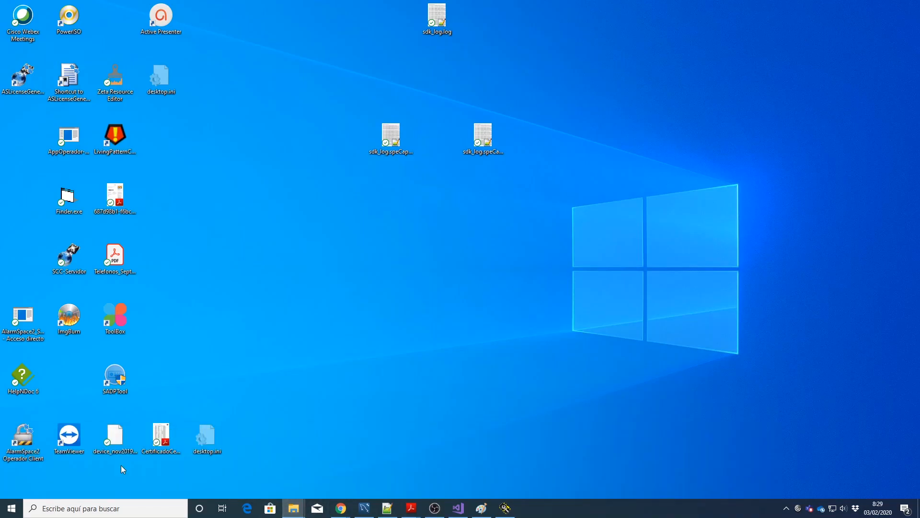
drag(919, 67, 340, 66)
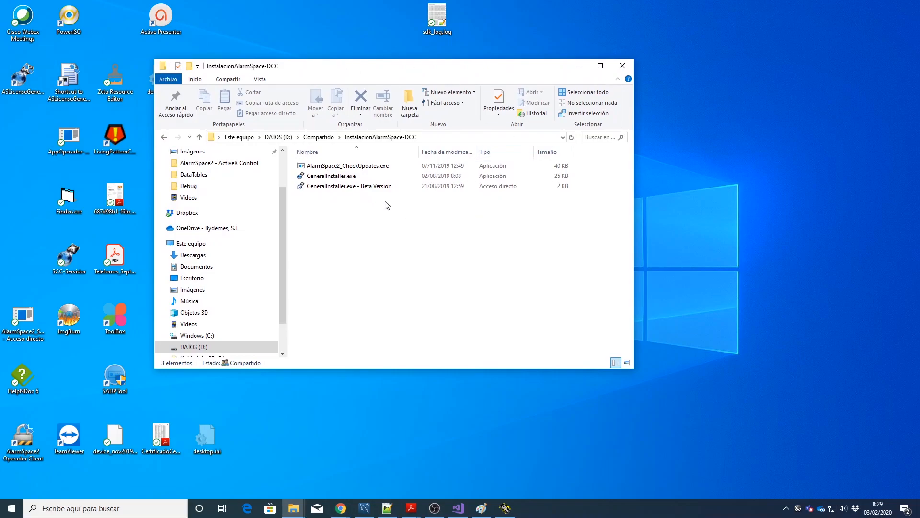
double_click(338, 180)
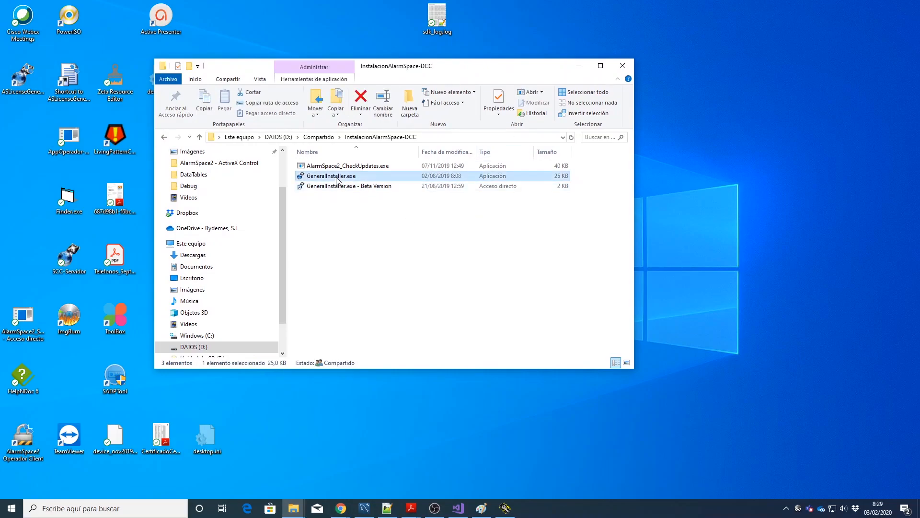
click(578, 67)
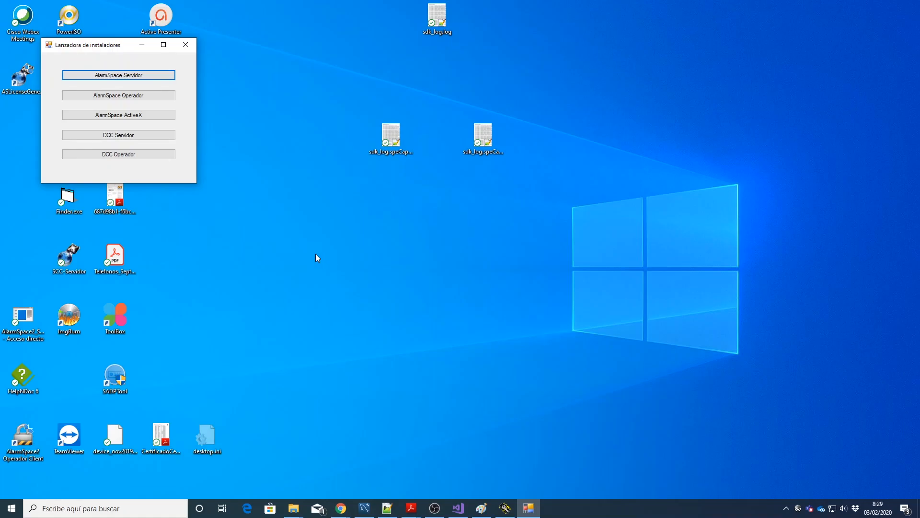
Step: Start the DCC Servidor installation and download the 64-bit 3.0.0.3 update
click(132, 138)
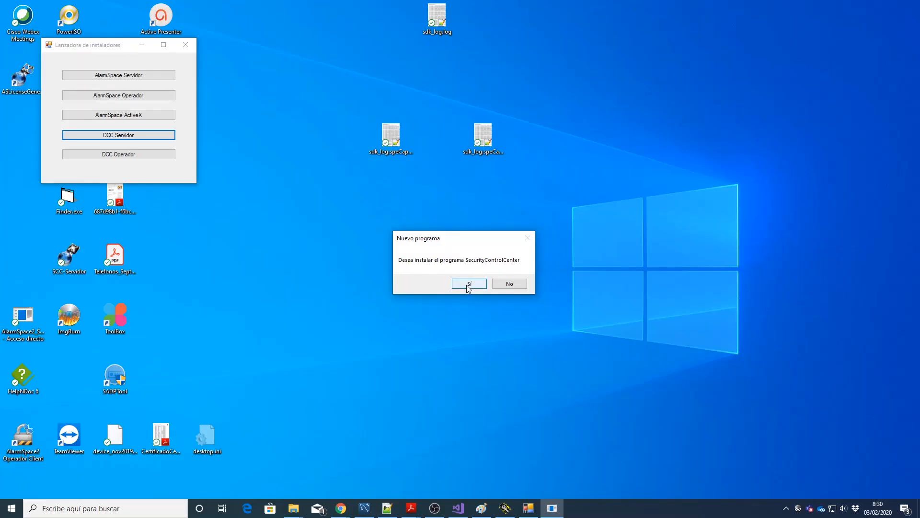
click(469, 284)
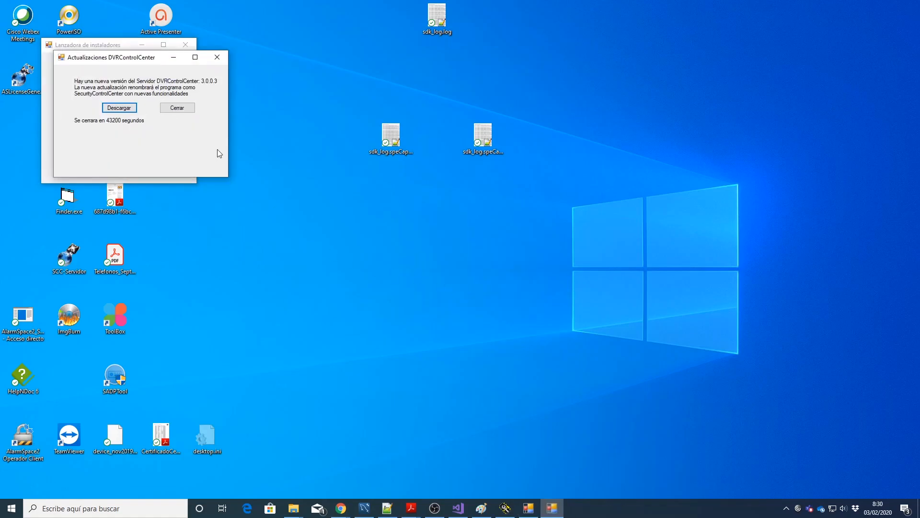
click(120, 108)
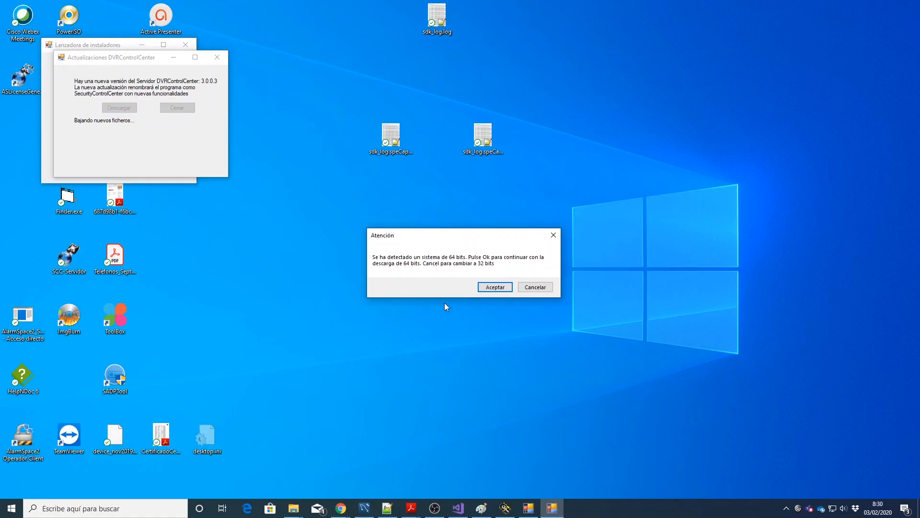
click(498, 287)
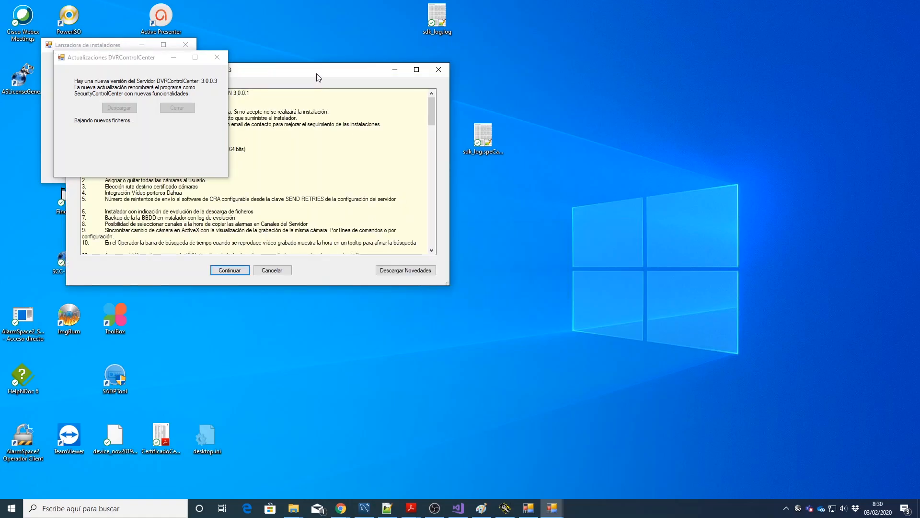
Step: Read through the 3.0.0.3 release notes and continue into the Server + Client setup wizard
drag(318, 71, 540, 142)
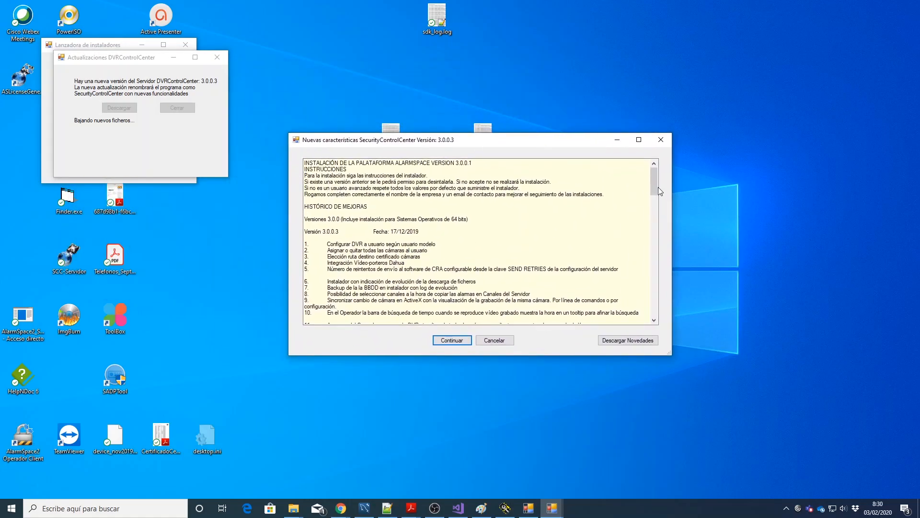
mouse_move(654, 186)
mouse_down()
mouse_move(659, 256)
mouse_move(655, 178)
mouse_up()
click(451, 340)
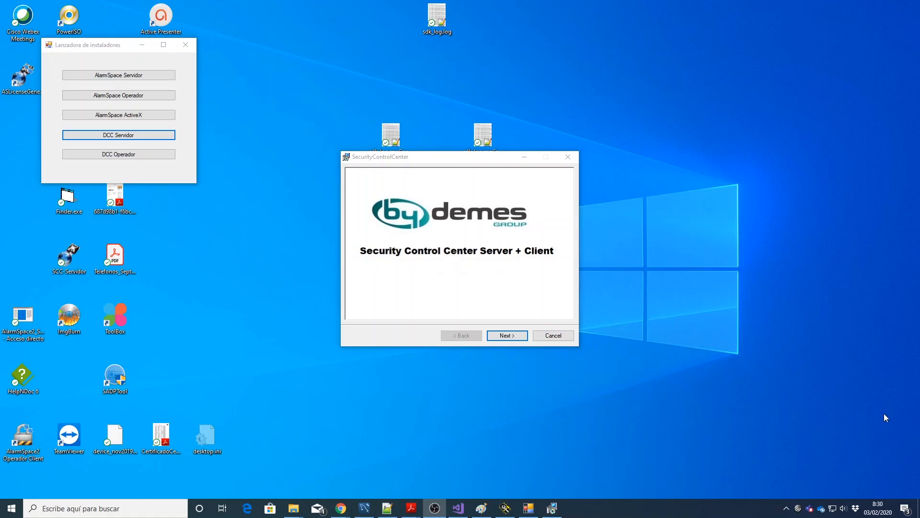
click(511, 337)
Step: Install into the default ByDemes folder, approving the system-changes prompt
click(511, 337)
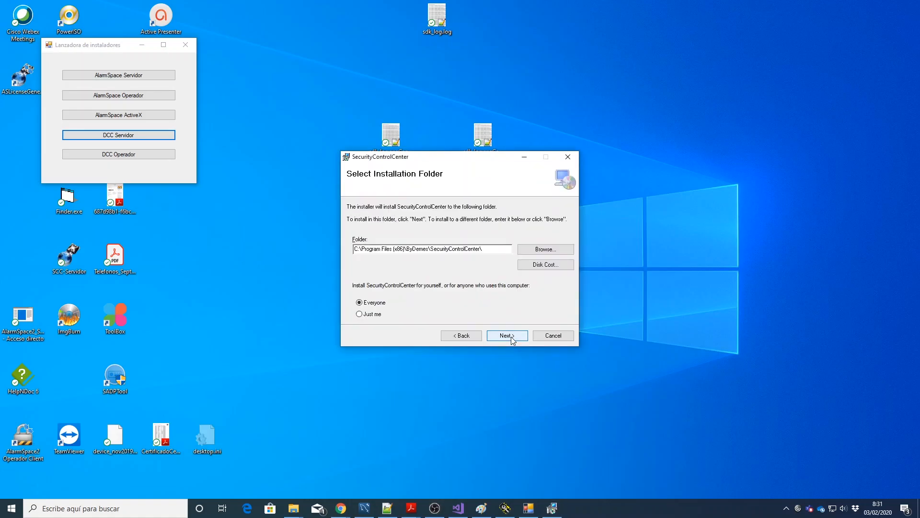
click(512, 337)
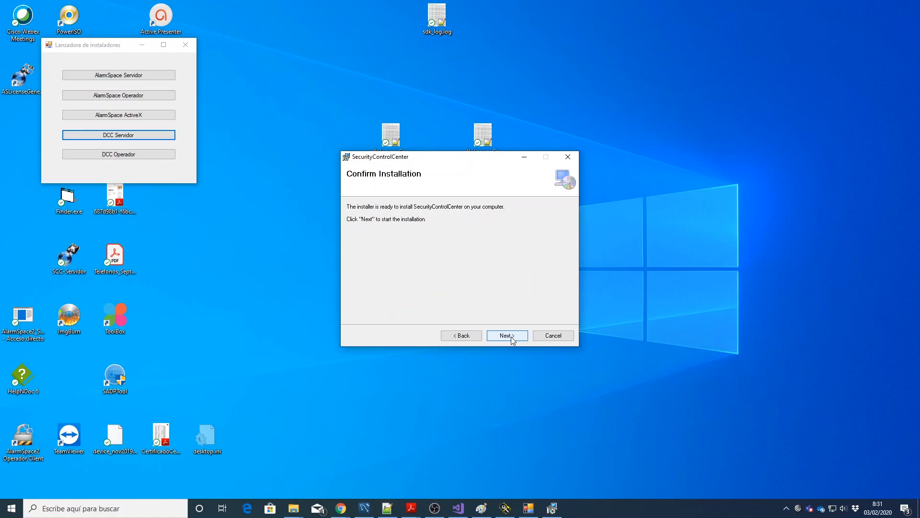
click(509, 335)
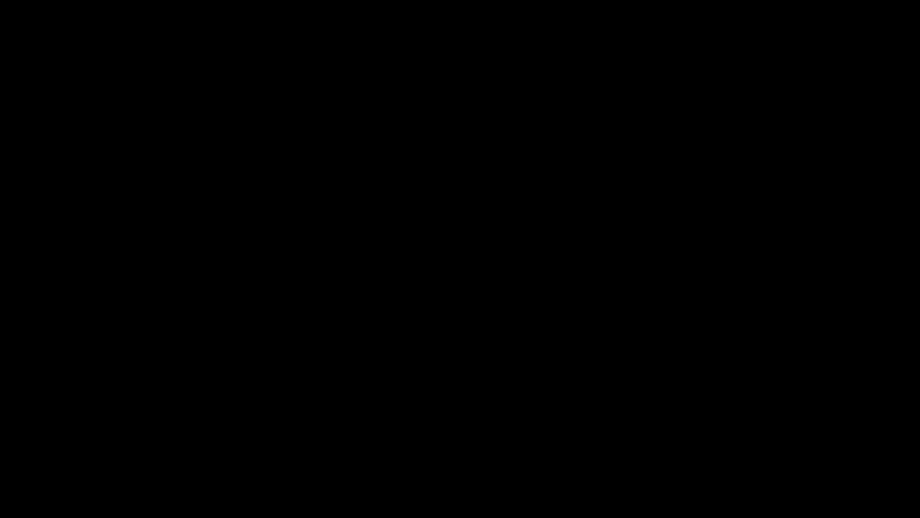
click(429, 340)
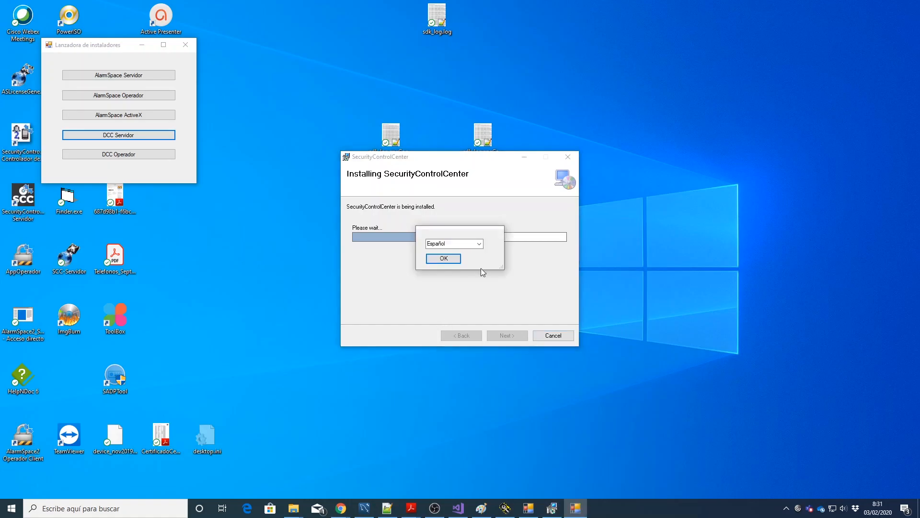
Step: Keep Español as the installer language
click(479, 243)
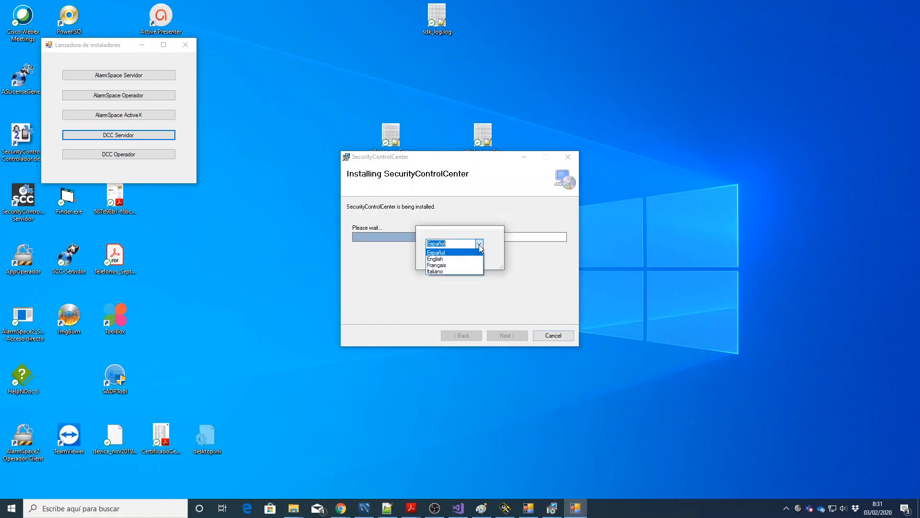
click(478, 244)
click(445, 258)
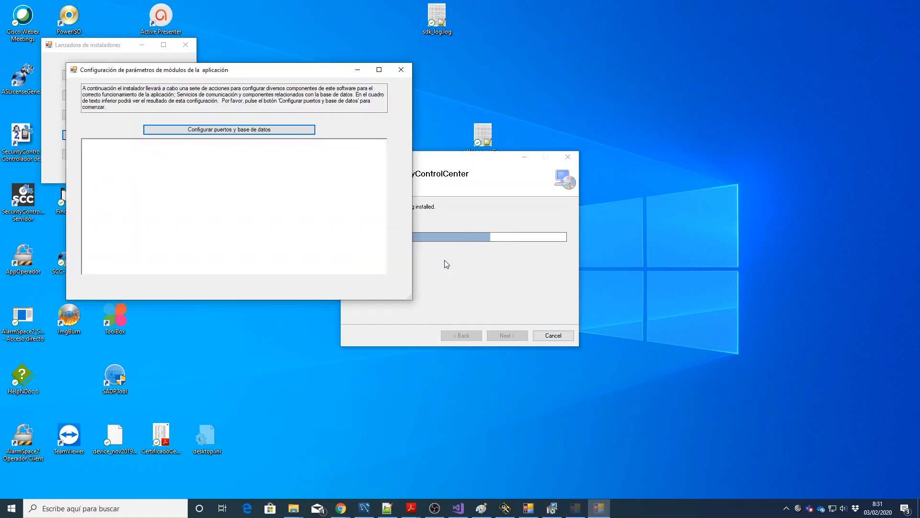
Step: Configure ports with localhost:3350 as the MySQL server, accepting the existing database instance
click(254, 131)
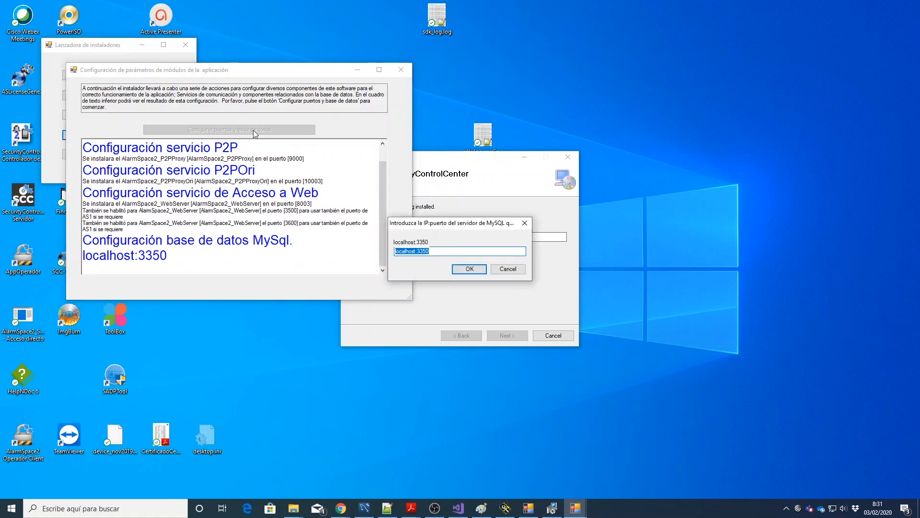
click(470, 270)
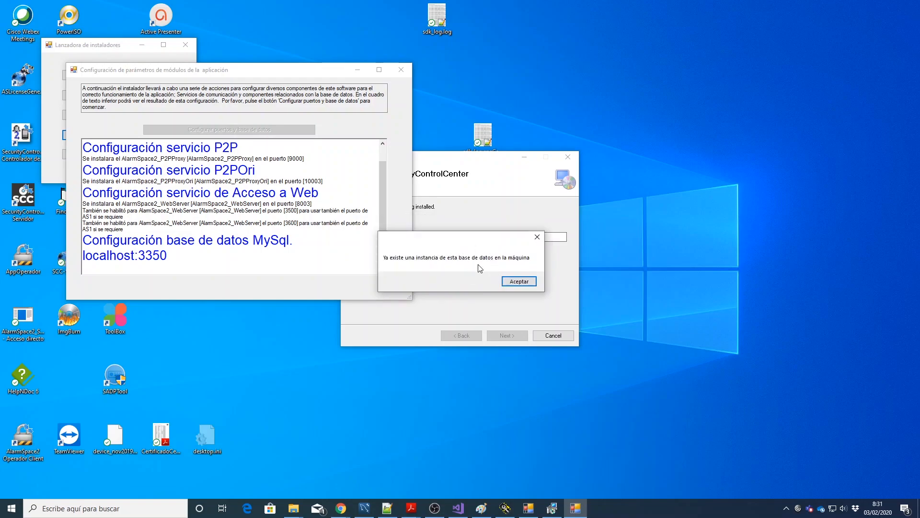
click(519, 282)
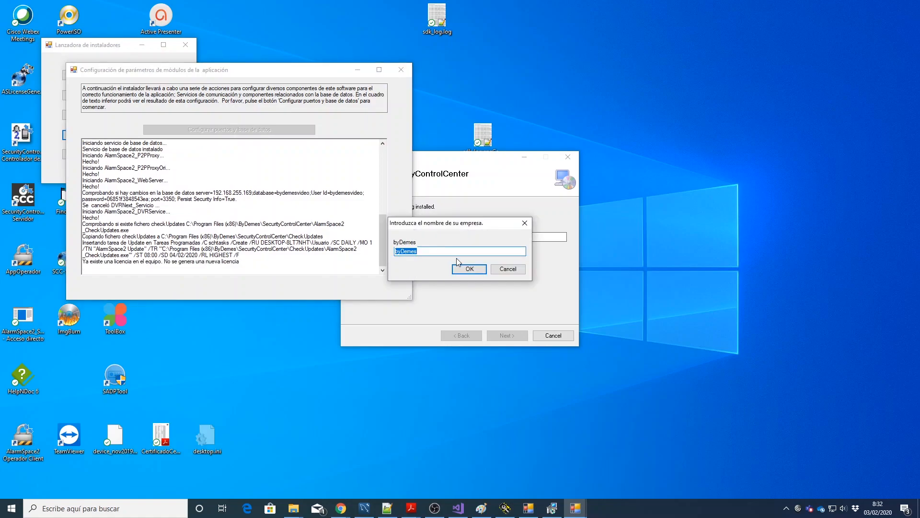
Step: Confirm byDemes as the company name and the contact e-mail to finish configuration
click(469, 269)
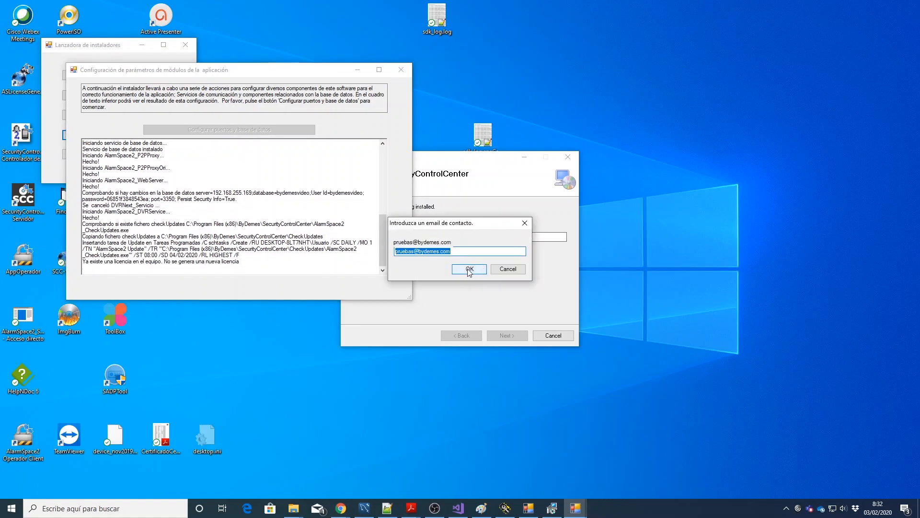
click(469, 269)
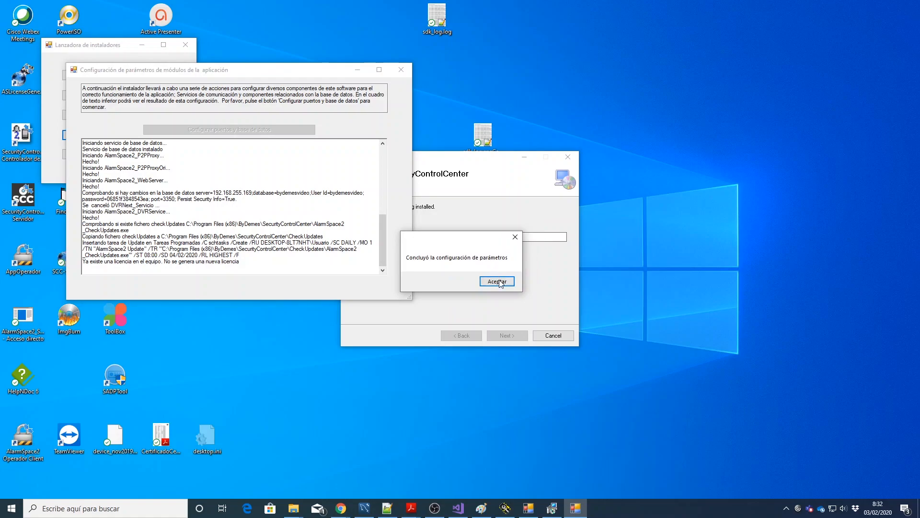
click(499, 283)
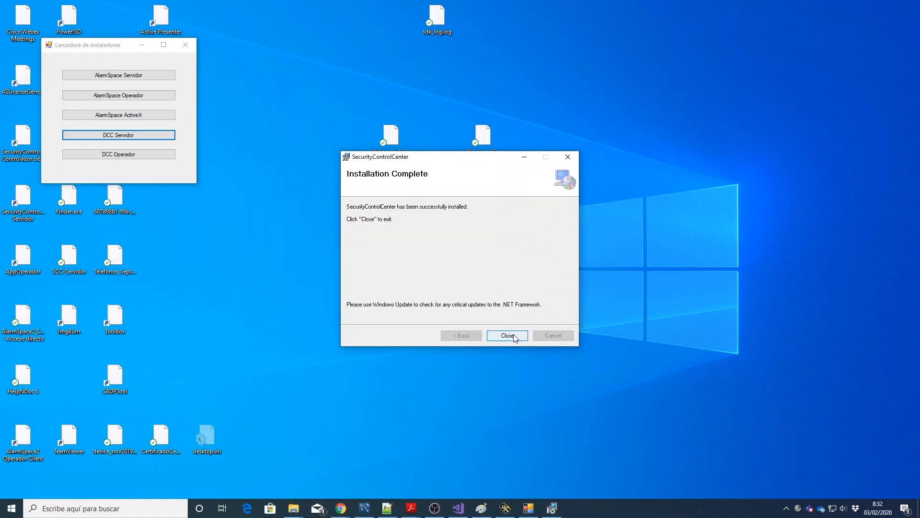
Step: Close the completed installer and the Lanzadora de instaladores launcher
click(513, 335)
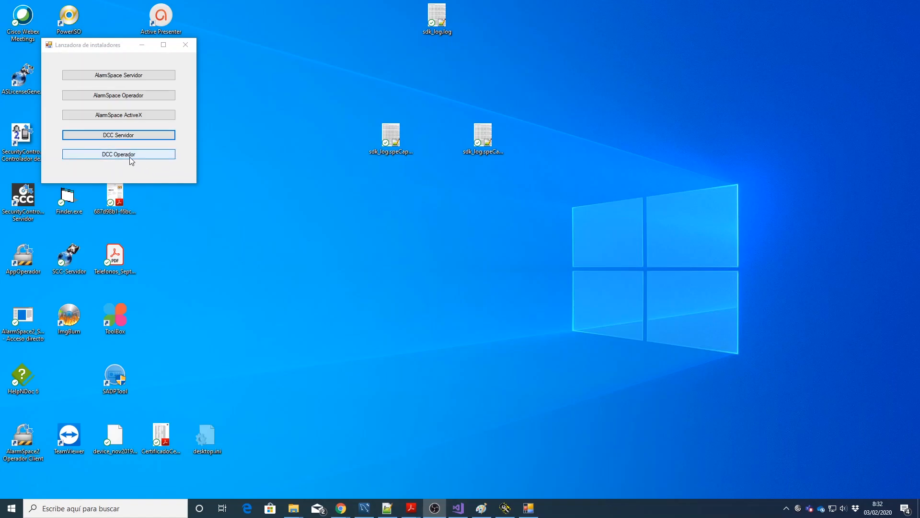
click(186, 48)
click(185, 45)
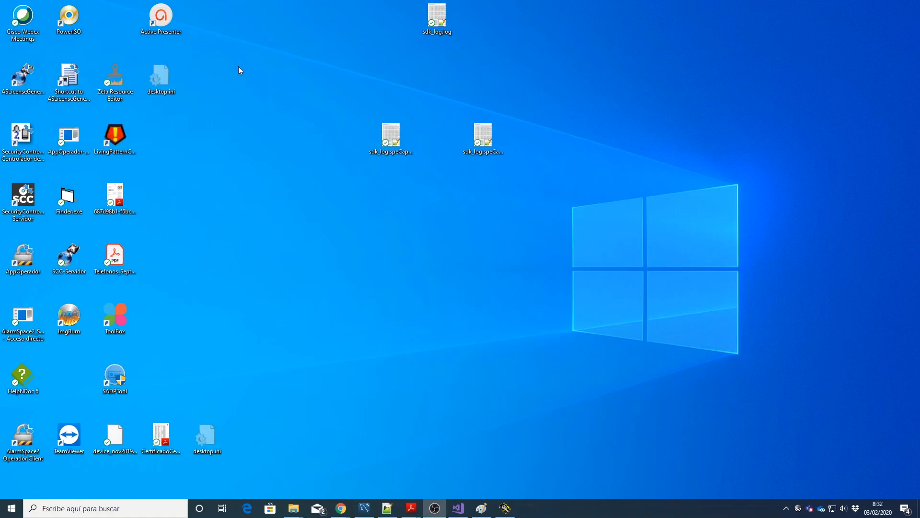
Step: Start Security Control Center from the SecurityControlCenter Servidor desktop shortcut, dismissing the already-running warning
click(28, 198)
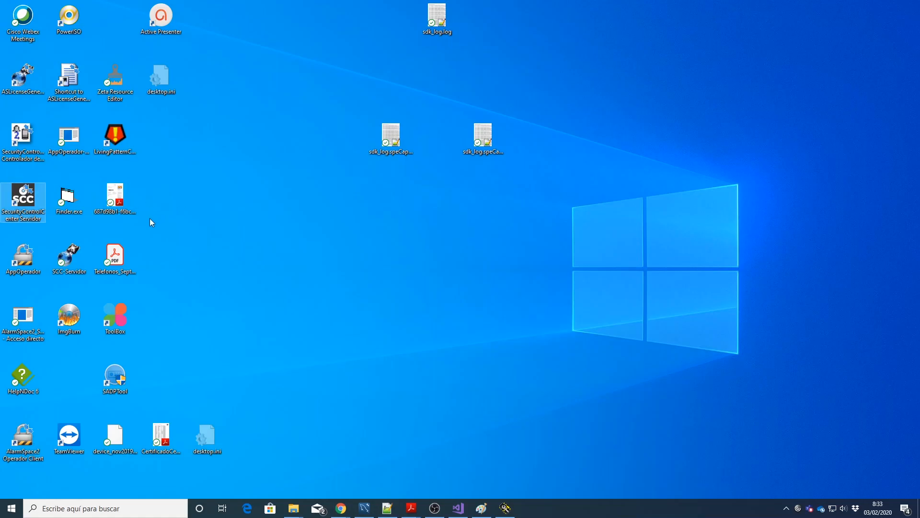
double_click(68, 191)
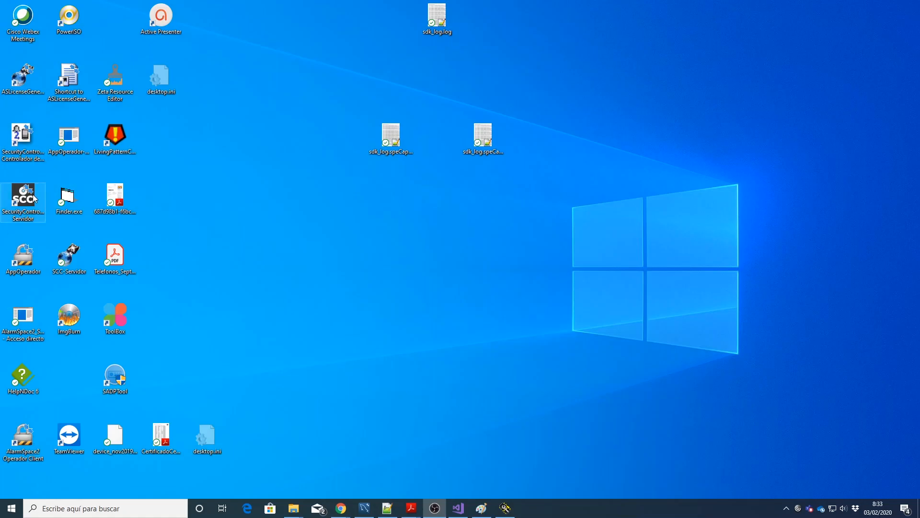
click(518, 291)
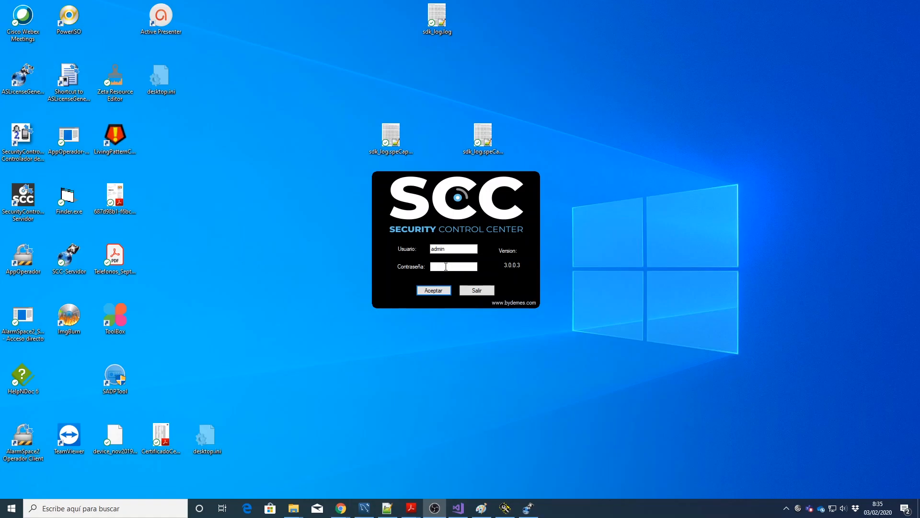
Step: Log in to Security Control Center with the account password
click(446, 266)
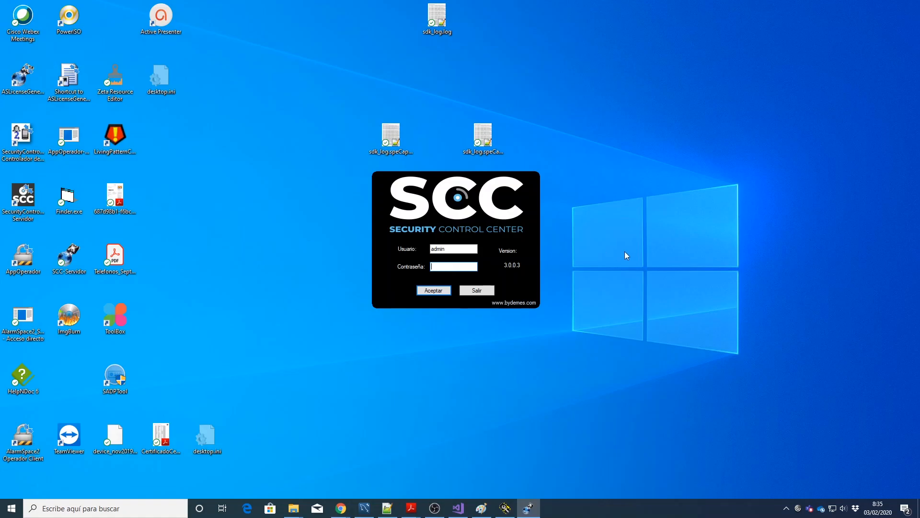
text(****)
click(441, 294)
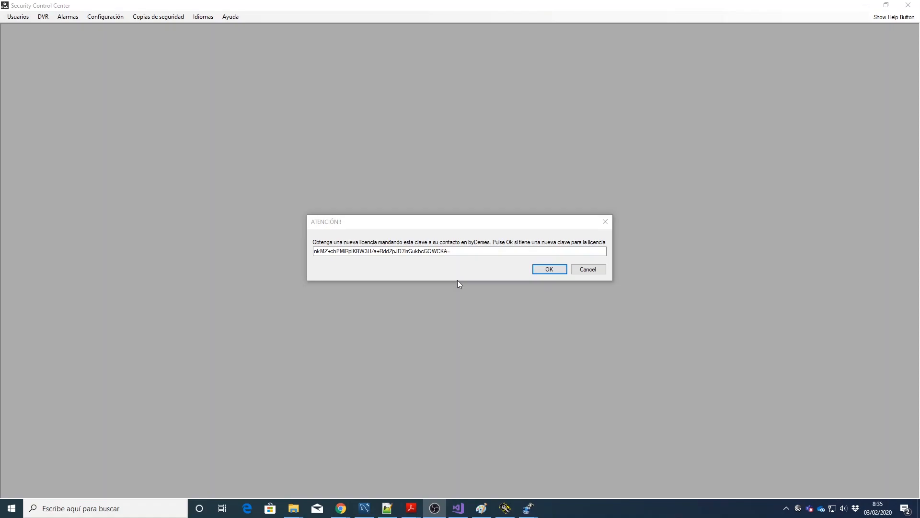
Step: Copy the licence request key and paste in the new licence key to renew the licence
click(457, 250)
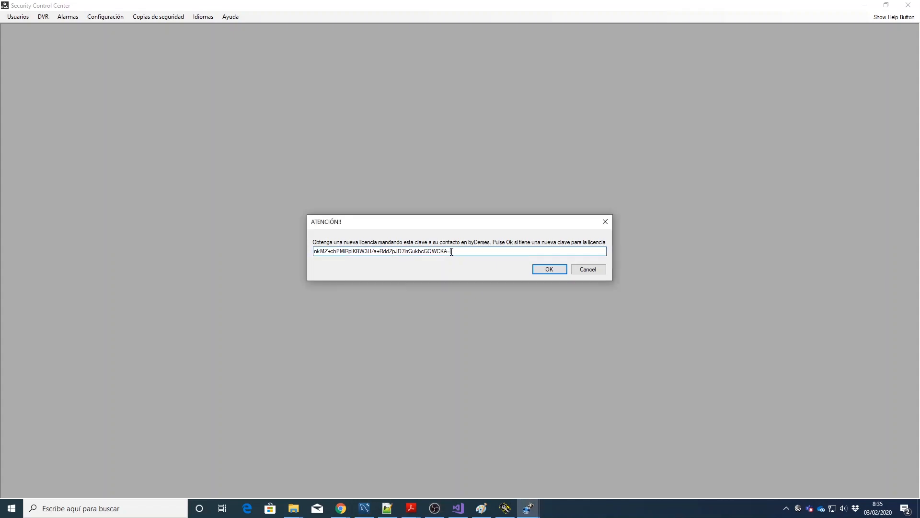
drag(451, 251, 312, 250)
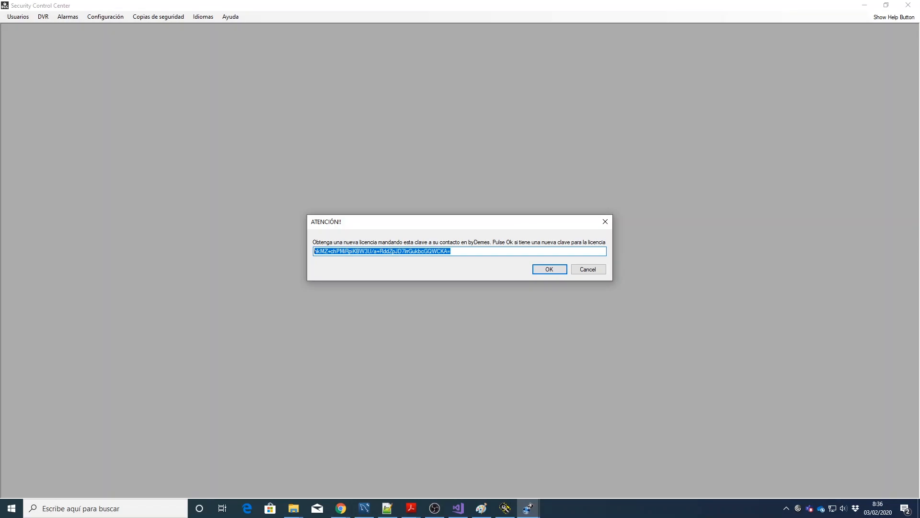
click(549, 270)
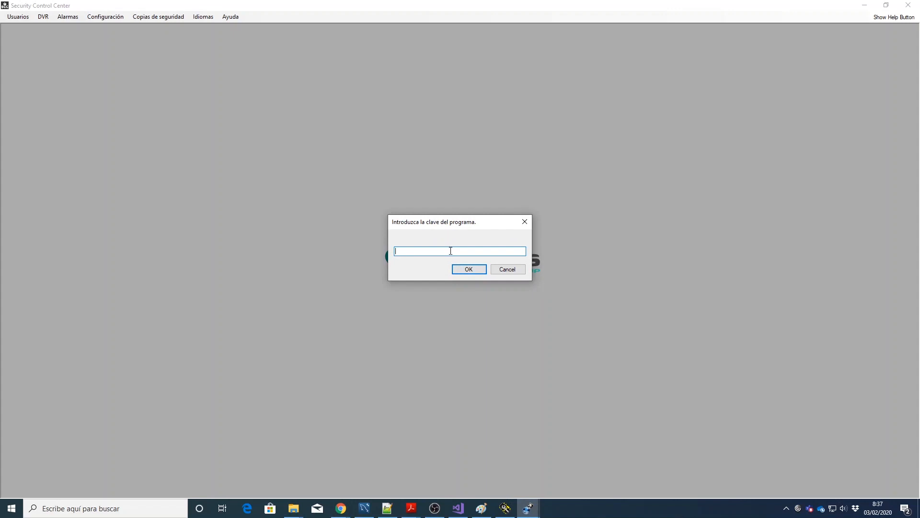
key(ctrl+v)
click(472, 269)
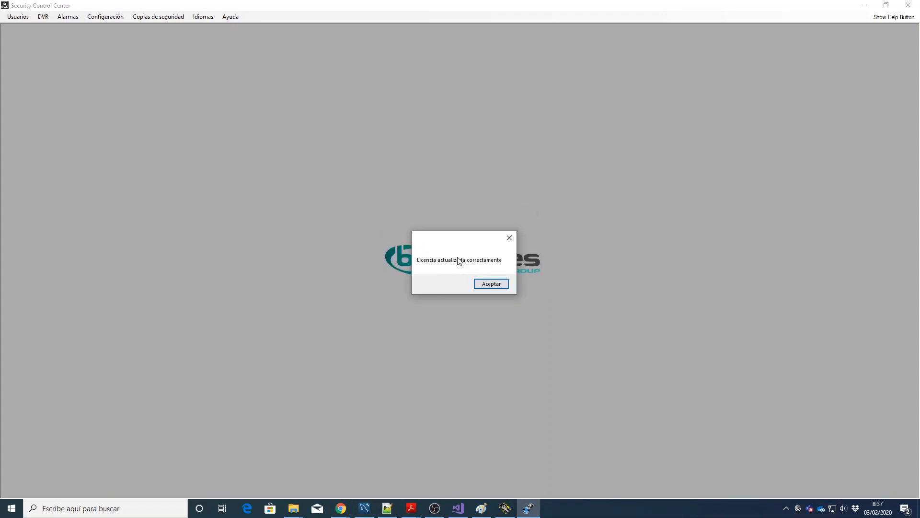
click(491, 284)
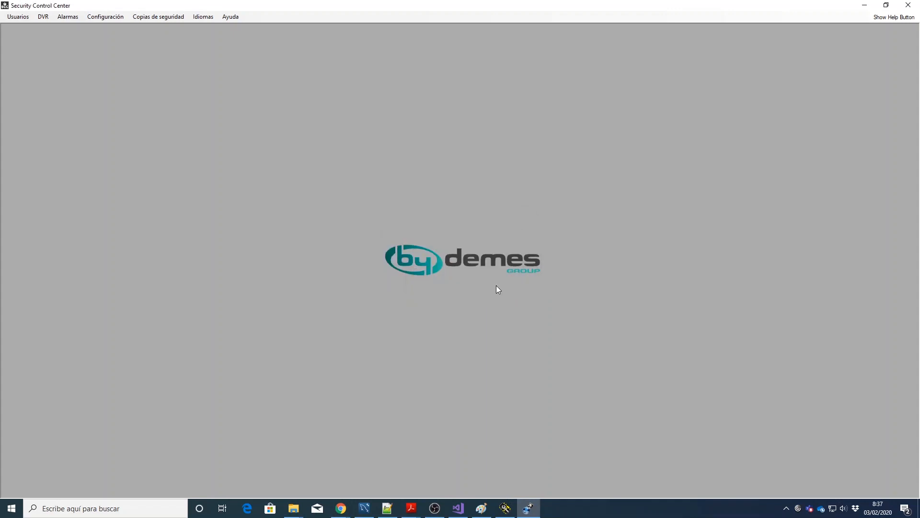
Step: Check the licence dates (2020.02.03, valid until 2020.05) in Ayuda > Acerca de
click(228, 19)
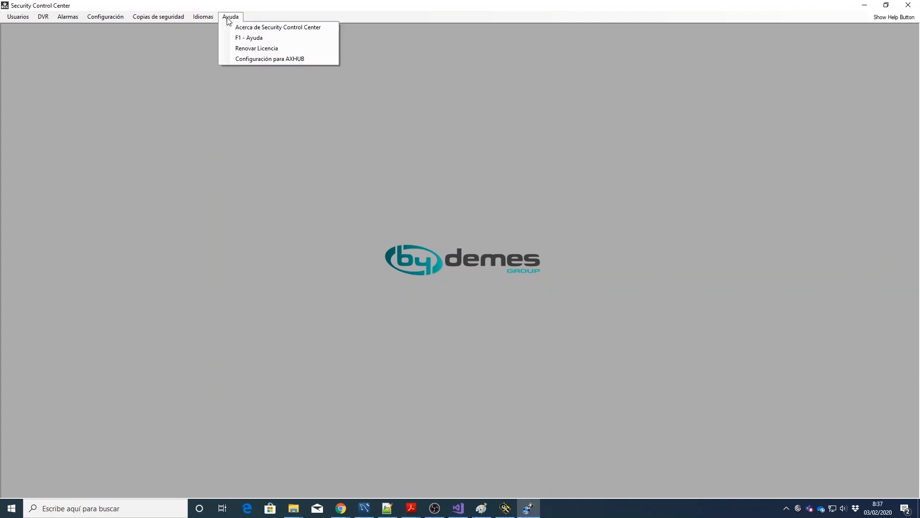
click(248, 37)
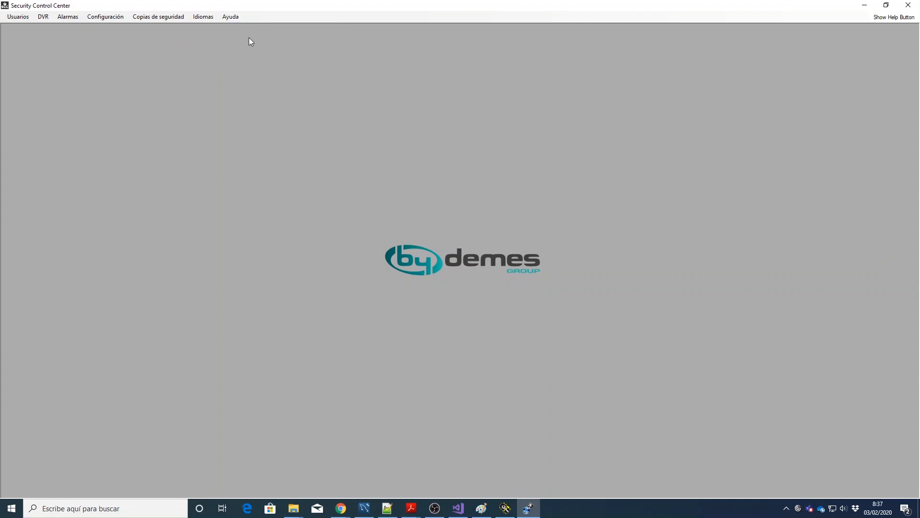
click(230, 17)
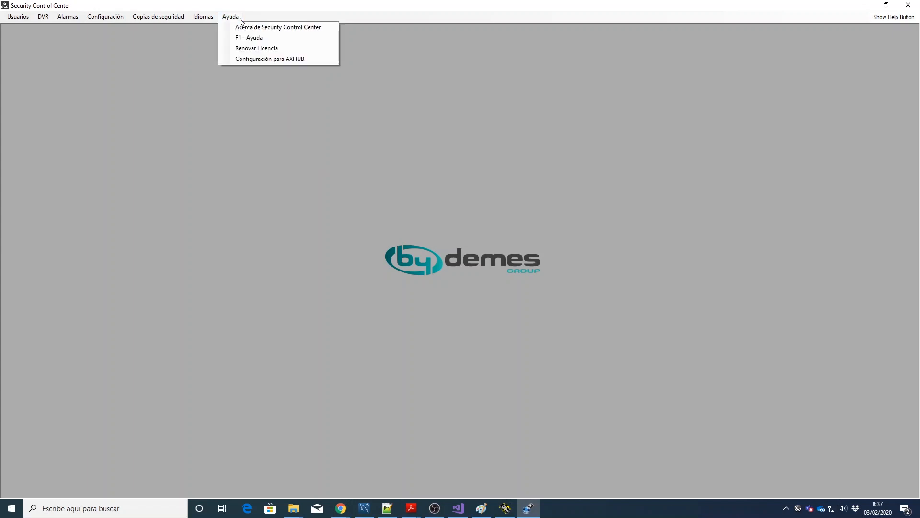
click(248, 28)
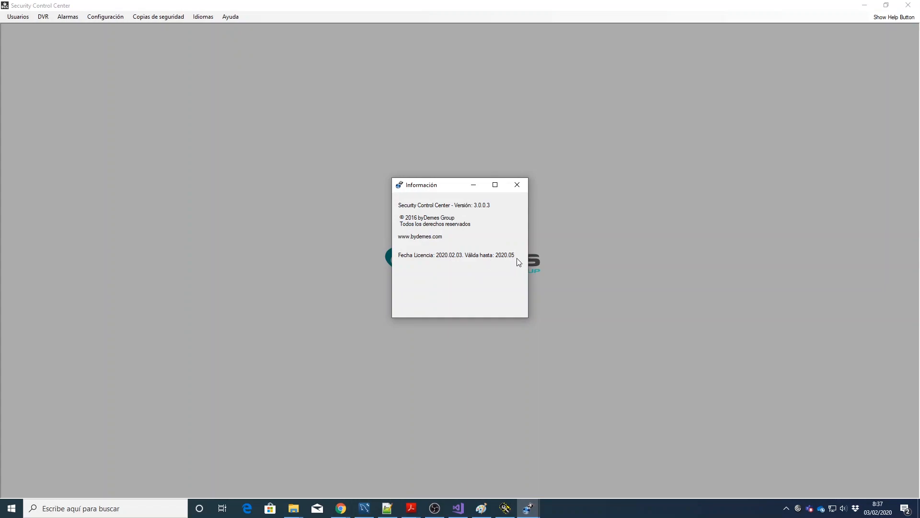
click(518, 186)
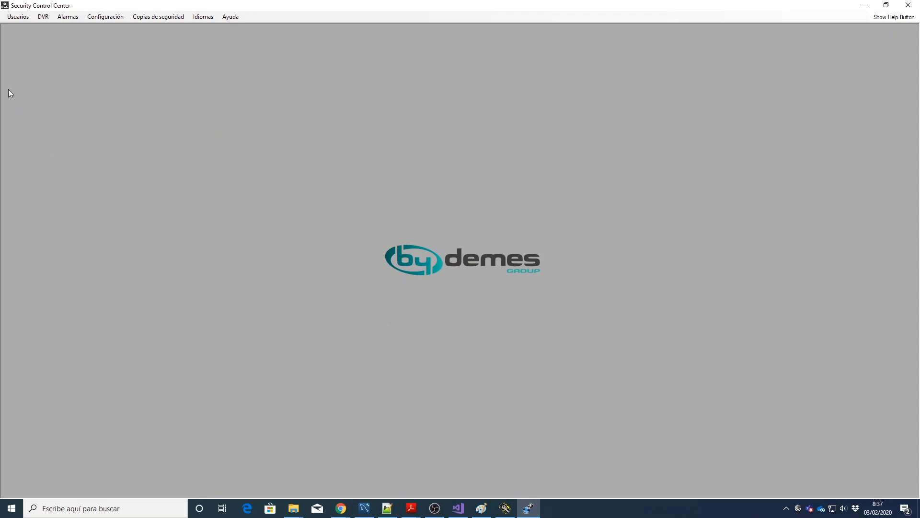
click(20, 19)
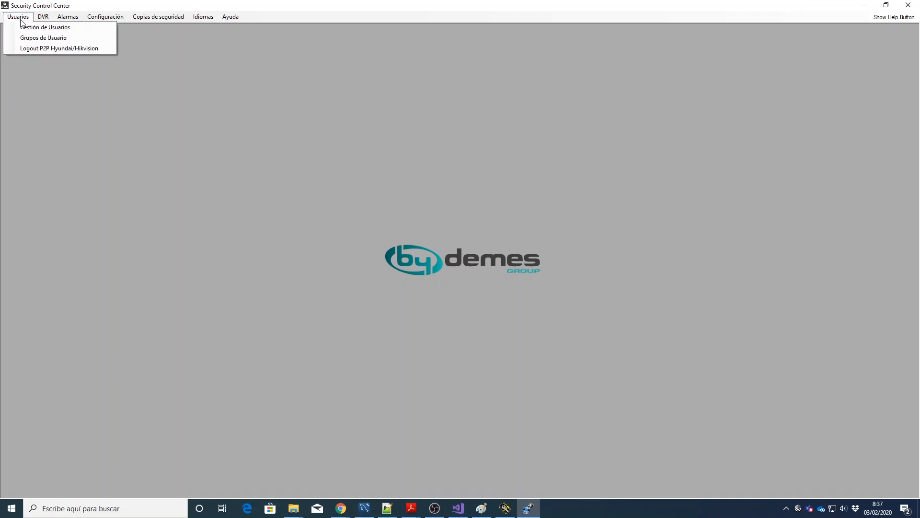
Step: In Gestión de Usuarios, review the Administrador and Operador users and their Nivel choices
click(25, 28)
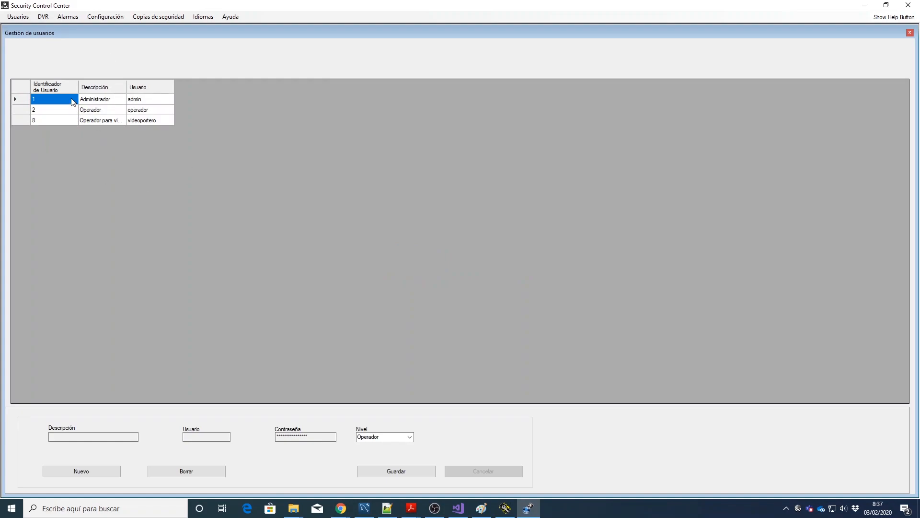
click(73, 101)
click(317, 436)
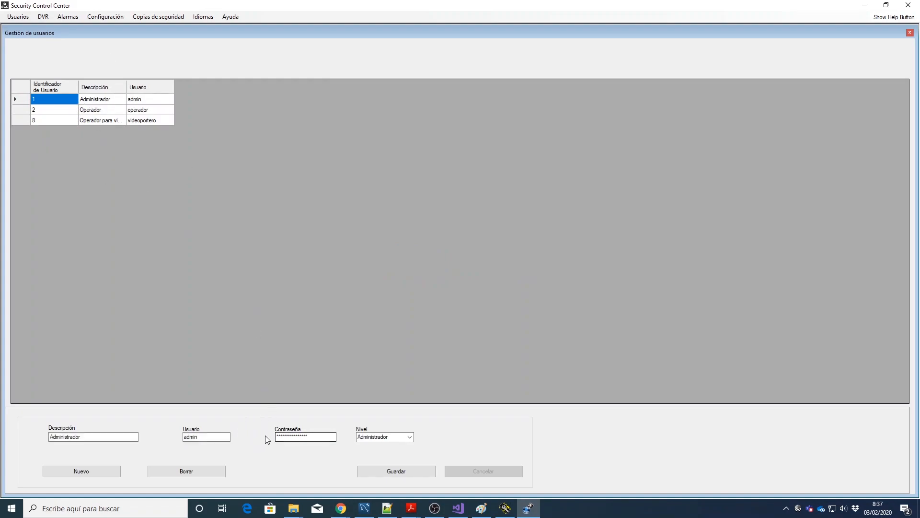
click(95, 113)
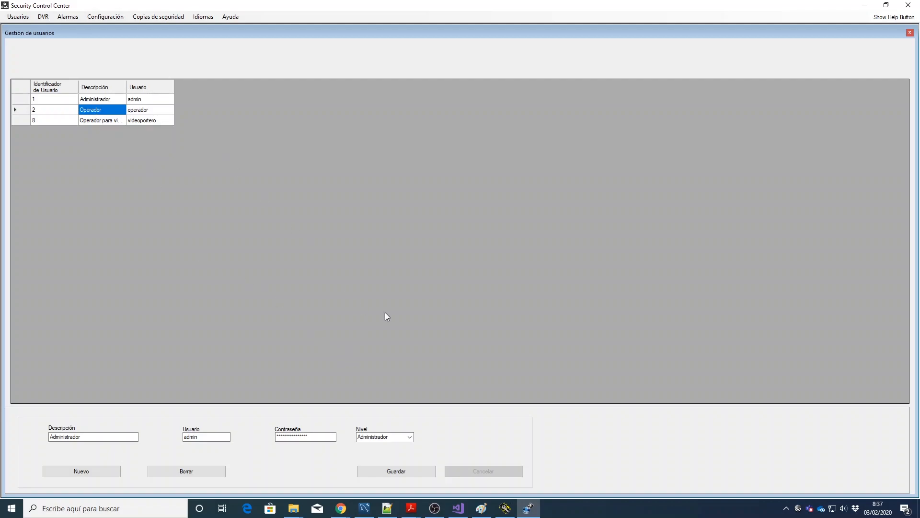
click(410, 438)
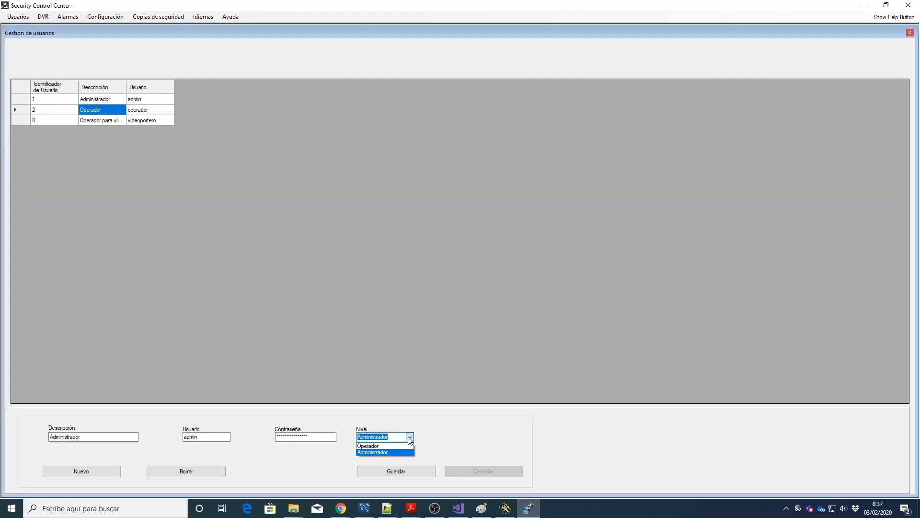
click(410, 438)
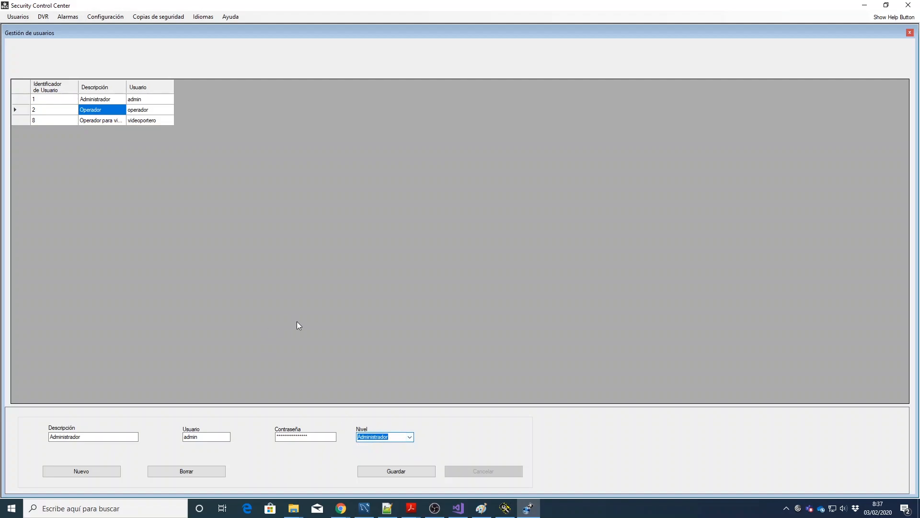
click(47, 19)
Step: Open the DVR list and load the ColevoIpPrb recorder into the edit form
click(56, 28)
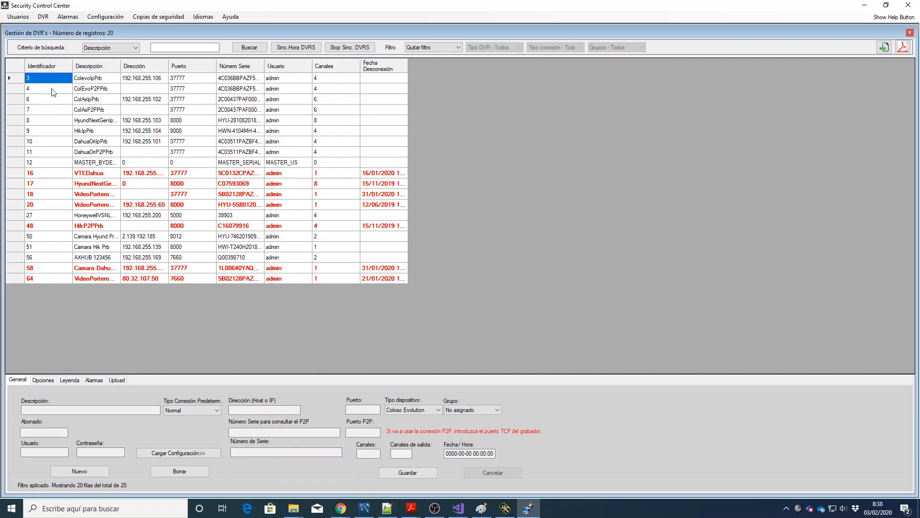
click(89, 81)
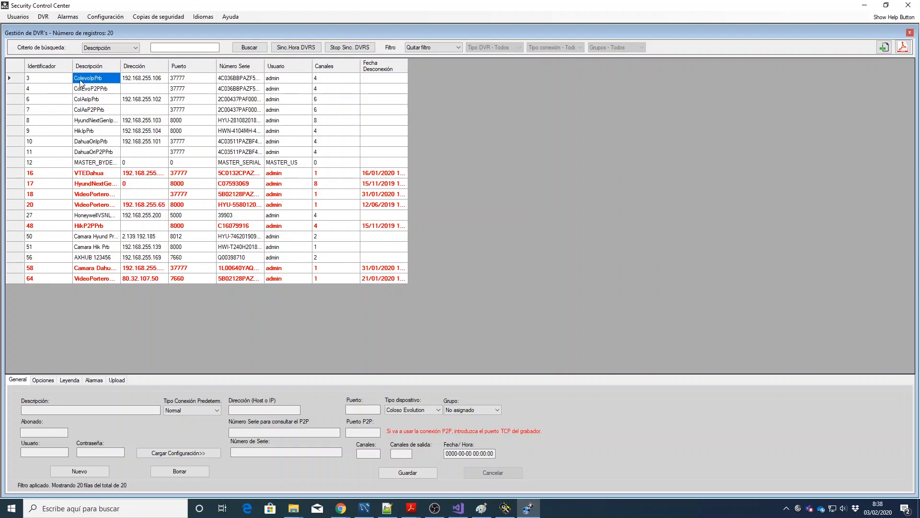
double_click(81, 83)
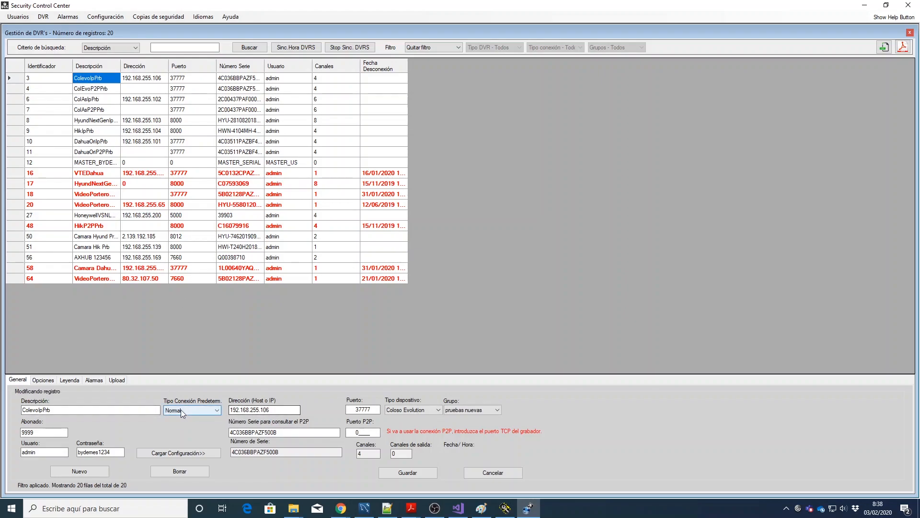
Step: Review ColevoIpPrb's description, Normal connection type, address, port and device type fields
double_click(94, 411)
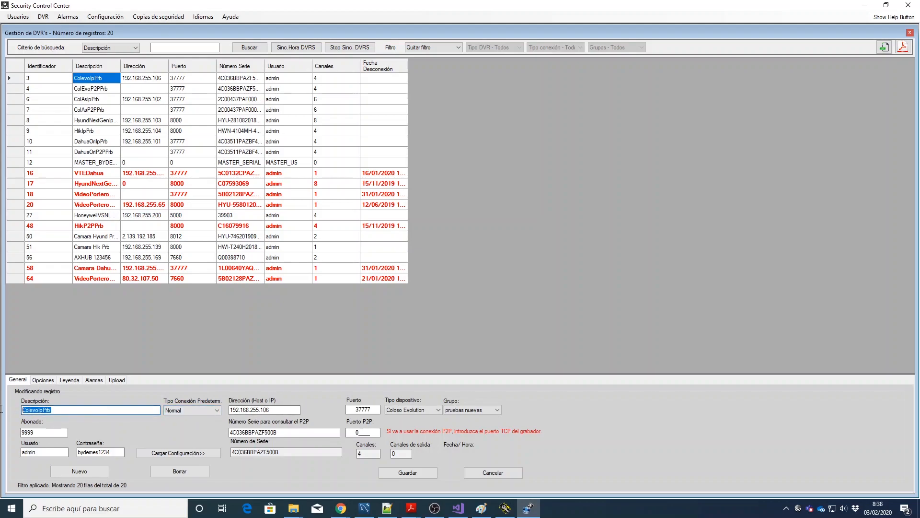
click(209, 410)
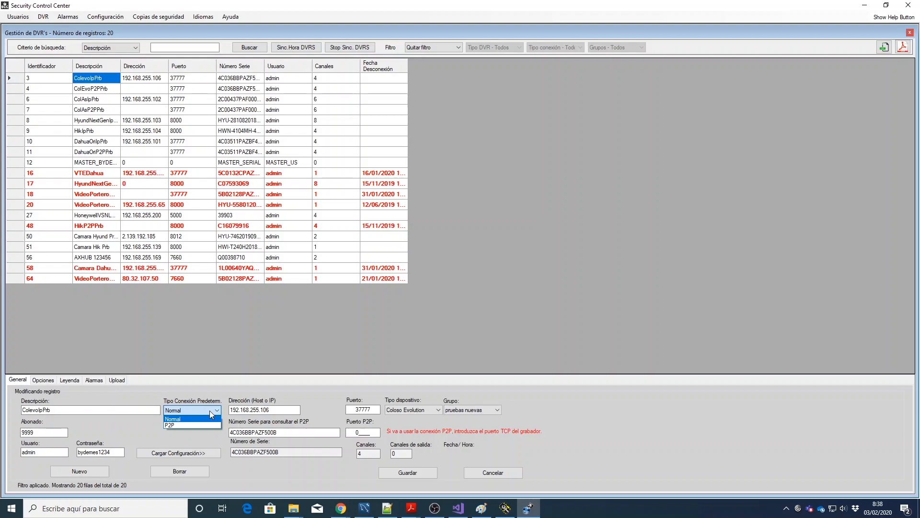
click(209, 410)
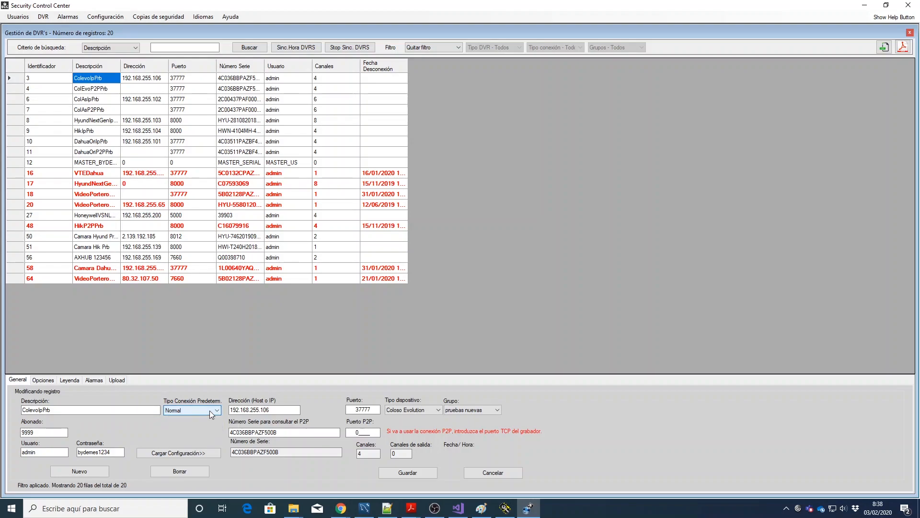
click(287, 408)
click(377, 411)
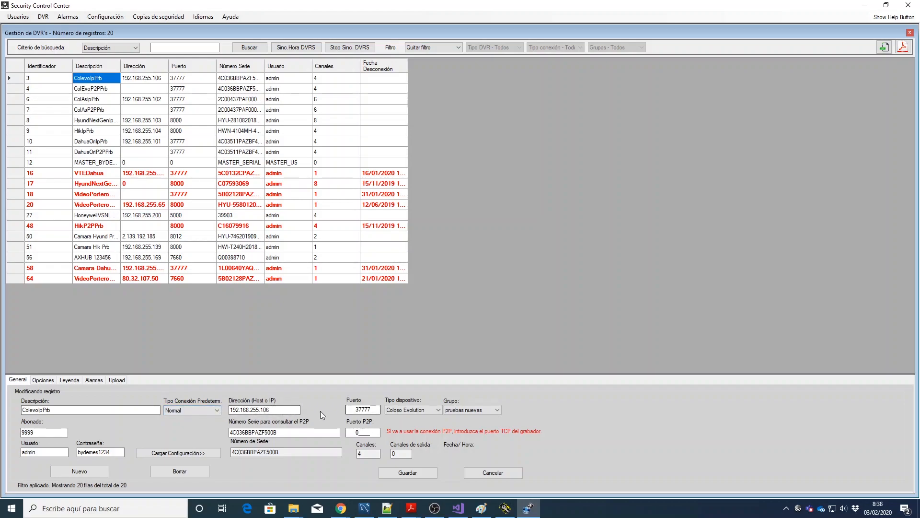
click(437, 410)
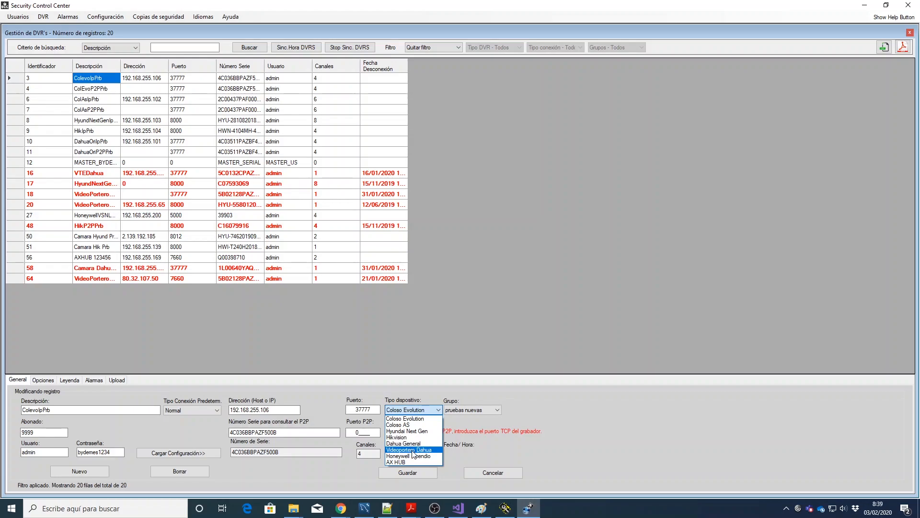
Step: Review ColevoIpPrb's subscriber, P2P serial, P2P port and password fields, then load its configuration
click(424, 409)
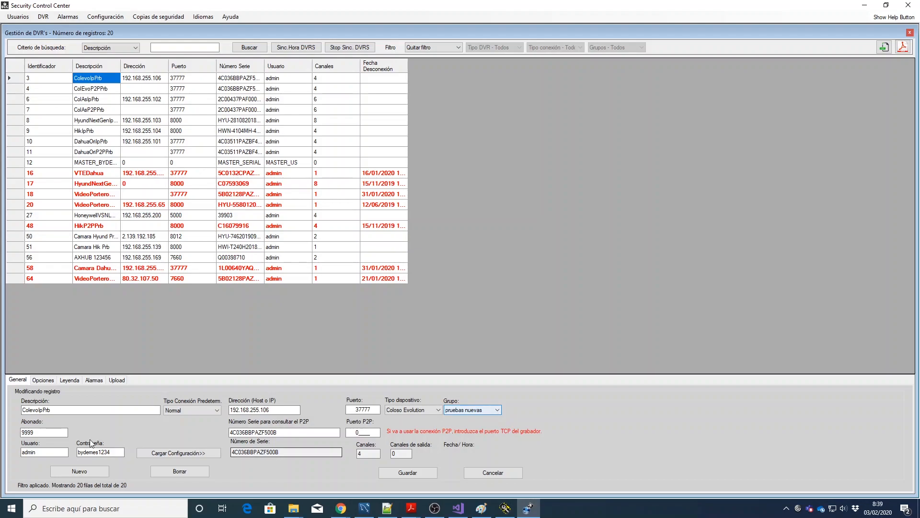
click(40, 433)
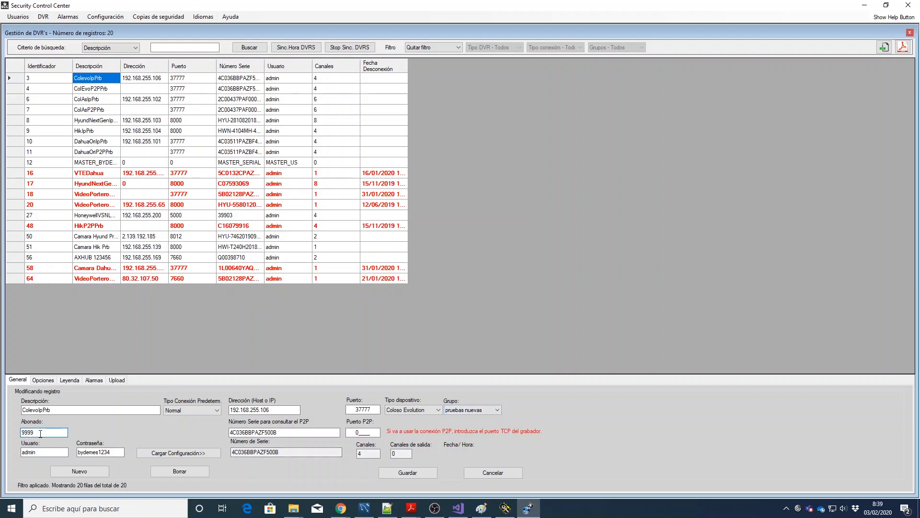
drag(40, 433, 8, 431)
drag(286, 432, 228, 431)
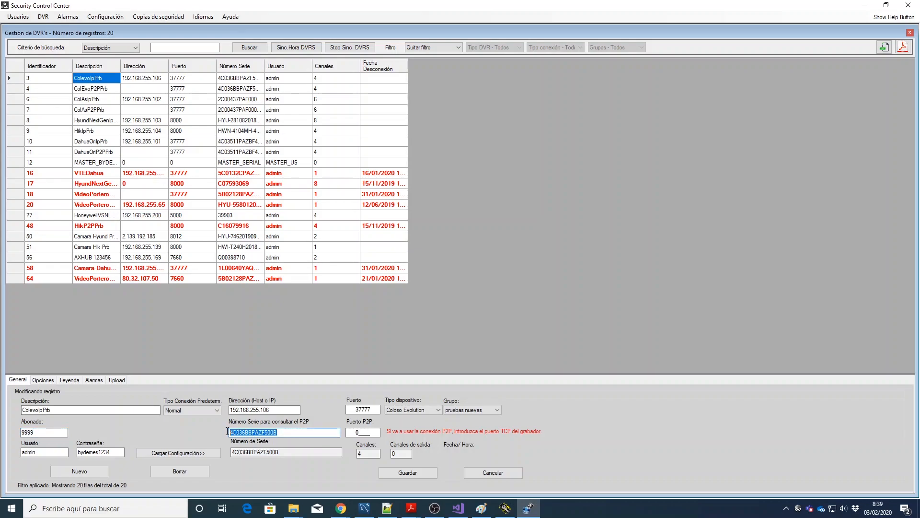
drag(292, 433, 222, 432)
drag(356, 431, 393, 433)
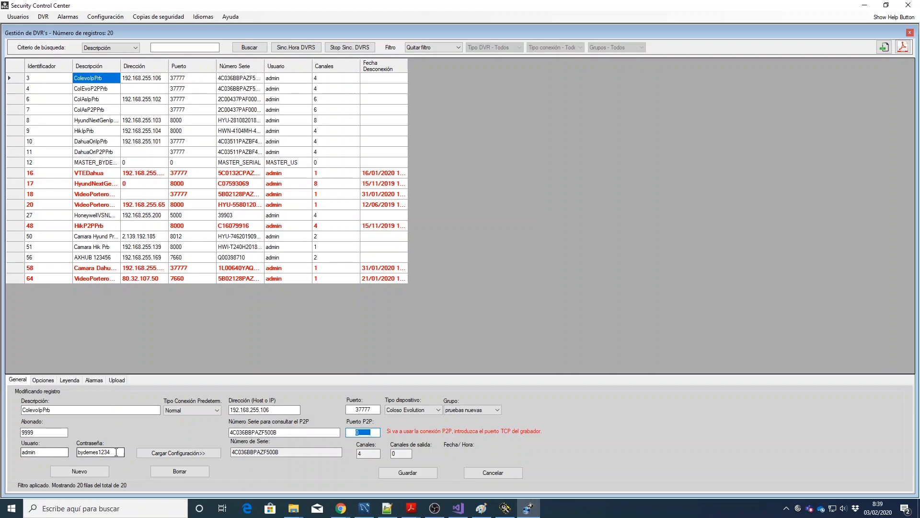
drag(116, 452, 73, 452)
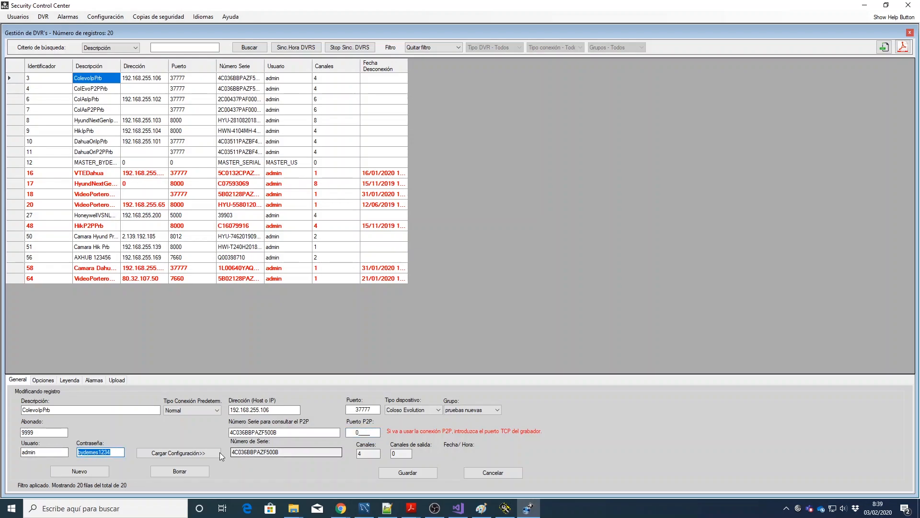
click(195, 454)
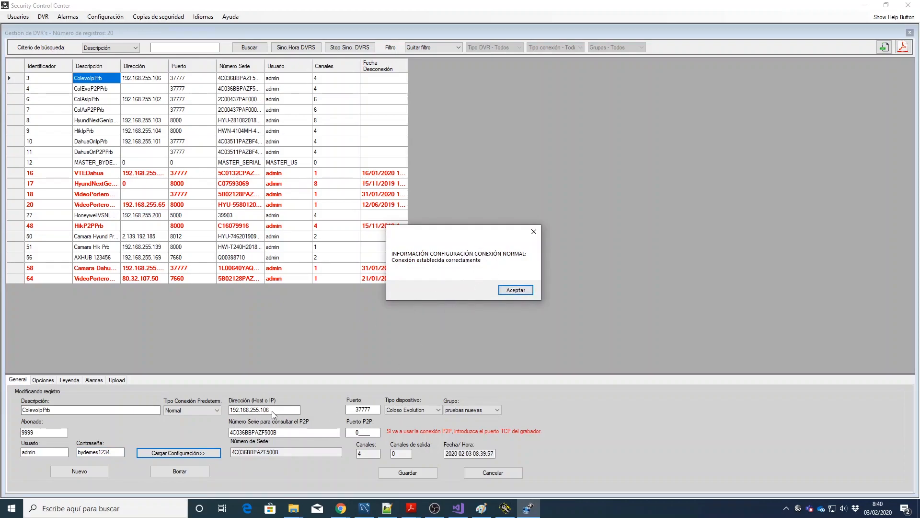
Step: Set the P2P port to 37777 and retest the normal and P2P connections
click(525, 288)
drag(372, 432, 343, 431)
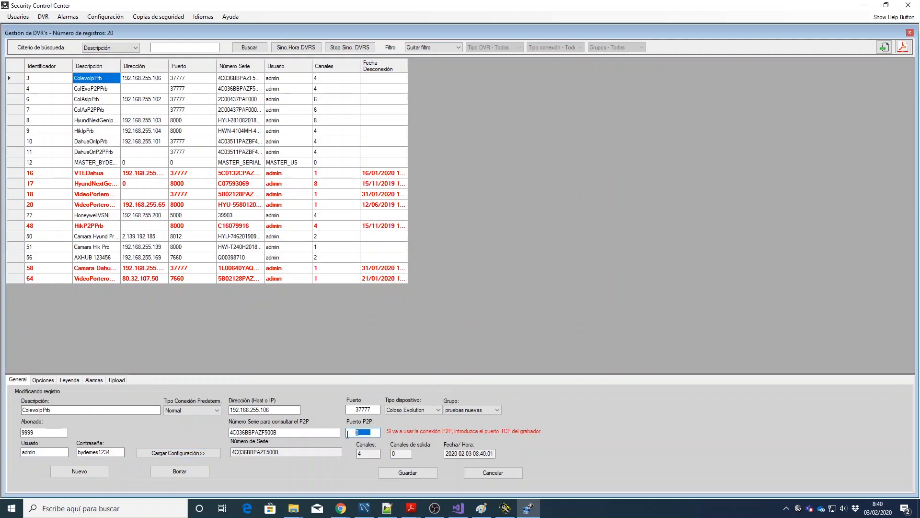
text(37777)
click(179, 452)
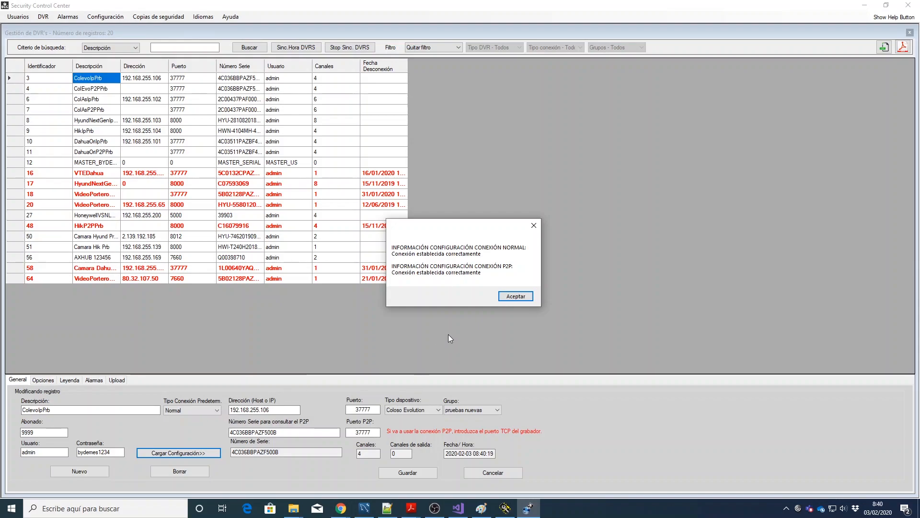
click(509, 300)
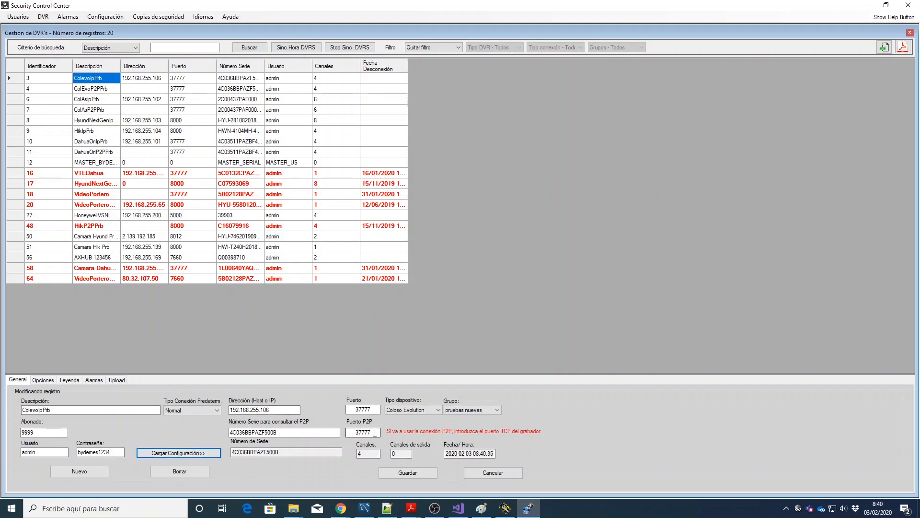
Step: Reset the P2P port to 0 and save the ColevoIpPrb record
drag(375, 432, 332, 432)
text(0)
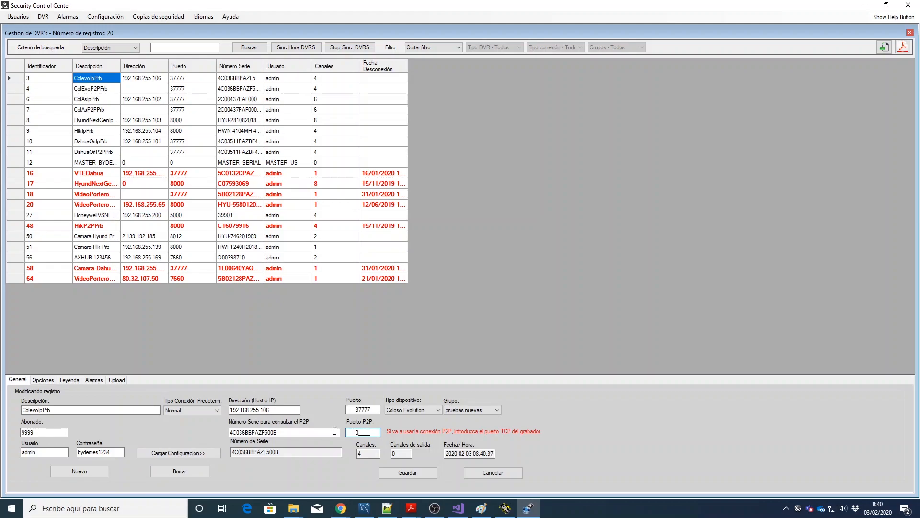
click(415, 474)
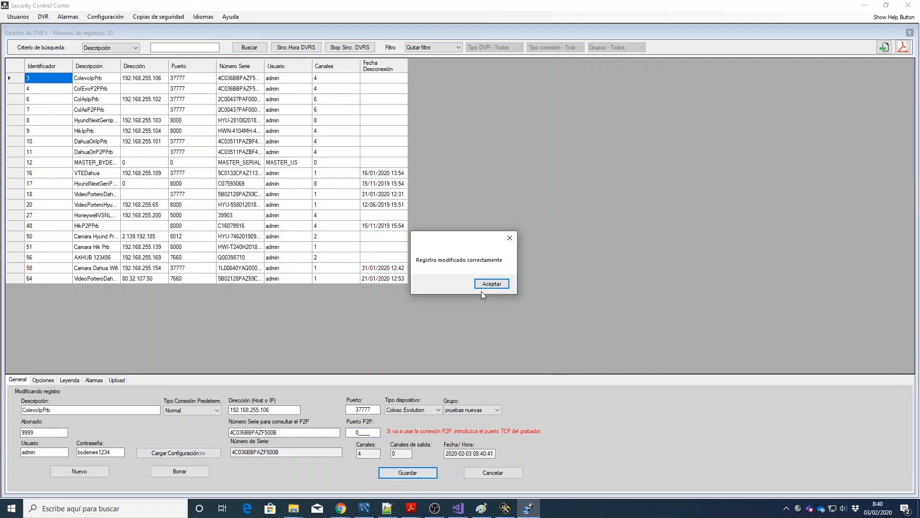
click(483, 285)
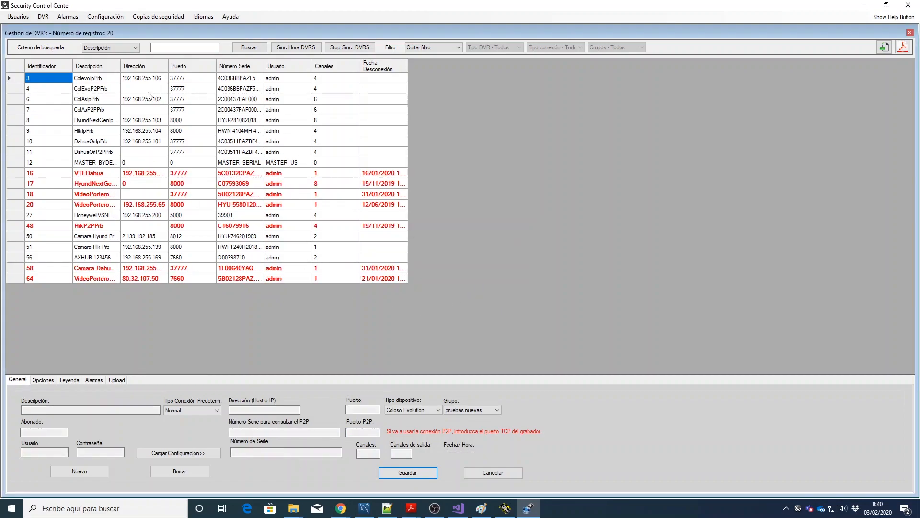
Step: Start a new recorder entry, cancel it, and reload the ColevoIpPrb record (192.168.255.106, port 37777)
double_click(49, 78)
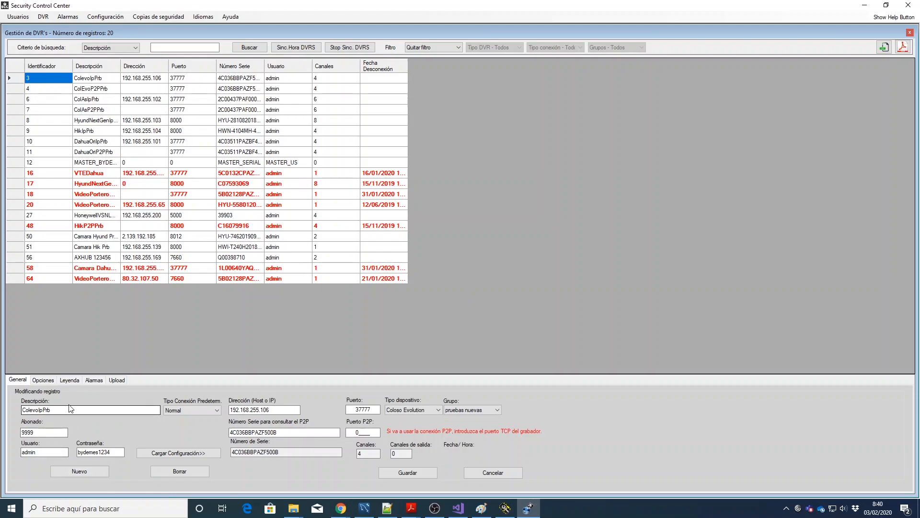
click(91, 471)
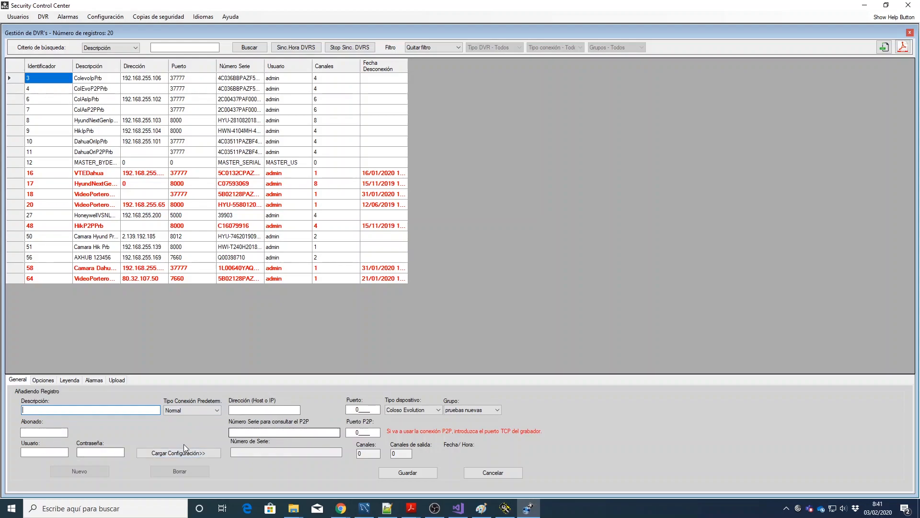
click(487, 471)
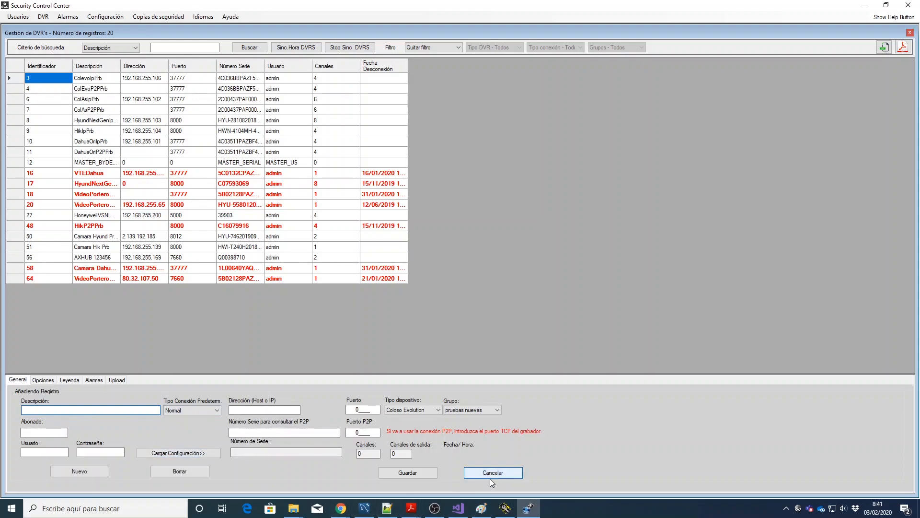
click(50, 82)
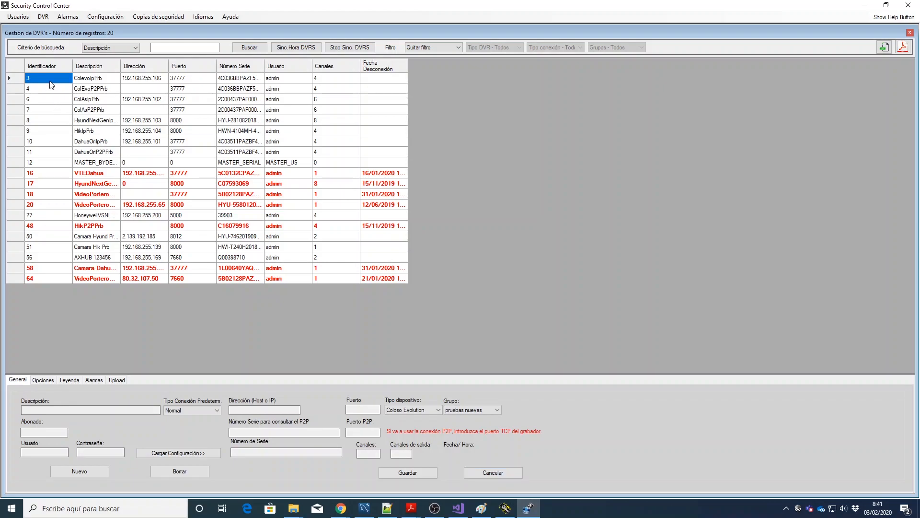
click(43, 380)
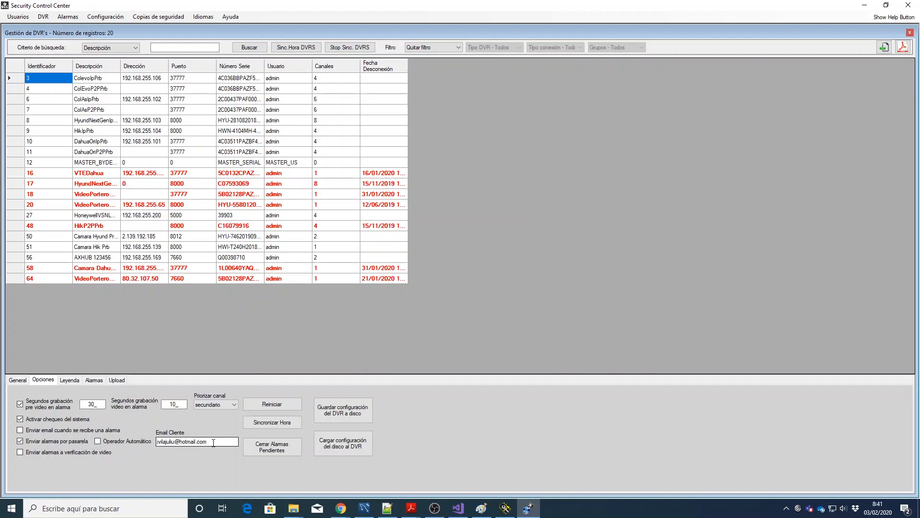
Step: Check the Email Cliente field, then view the alarms: Desconexión ALARMA MEDICA 001, Reconexión FUEGO 001
drag(213, 442, 156, 443)
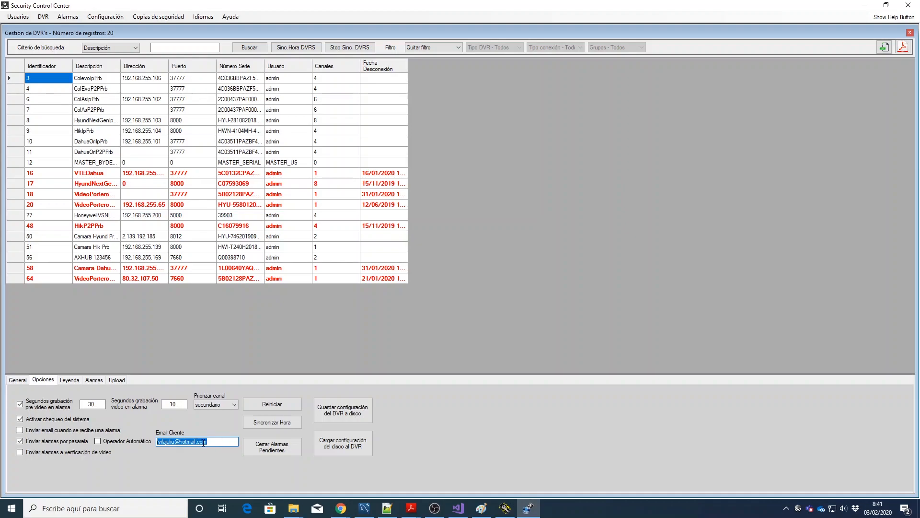
click(213, 442)
click(97, 380)
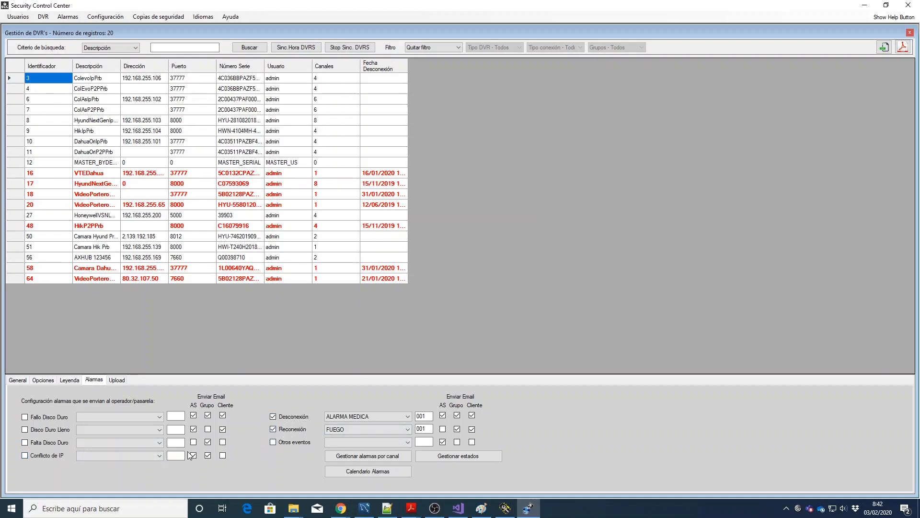
click(111, 428)
click(273, 429)
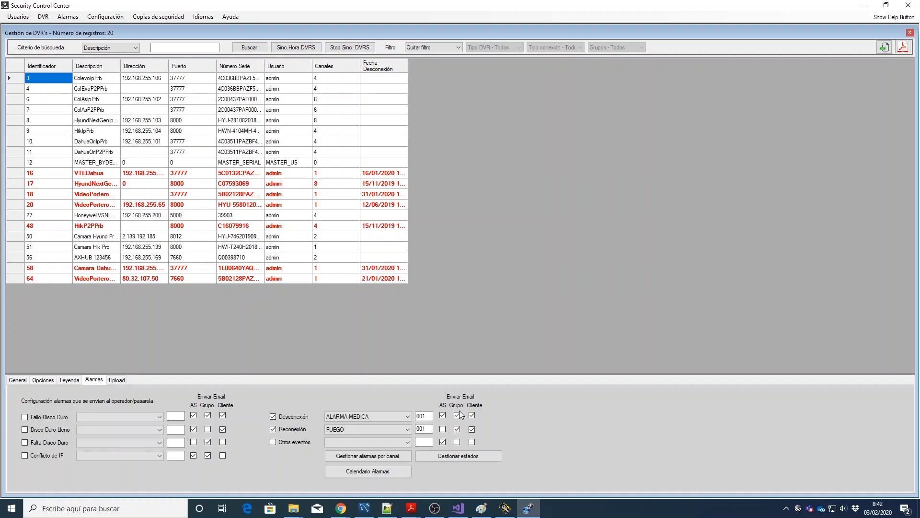
click(17, 380)
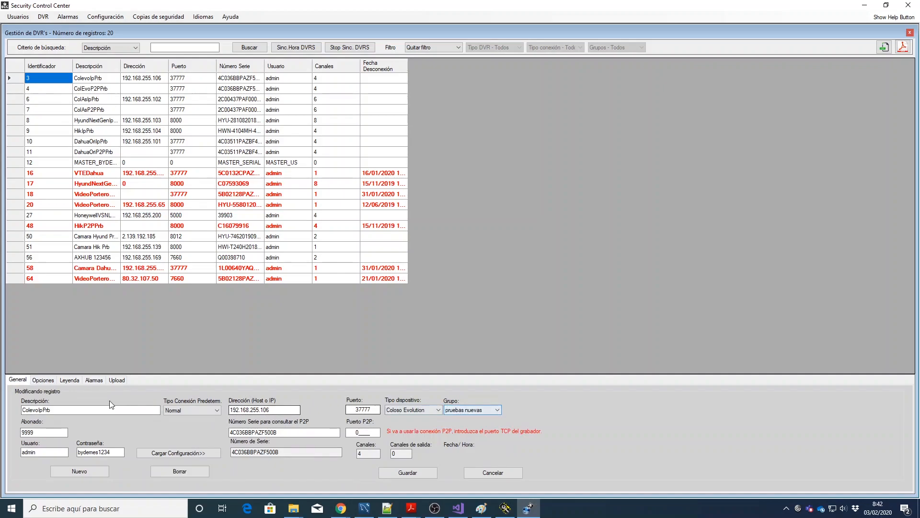
click(95, 380)
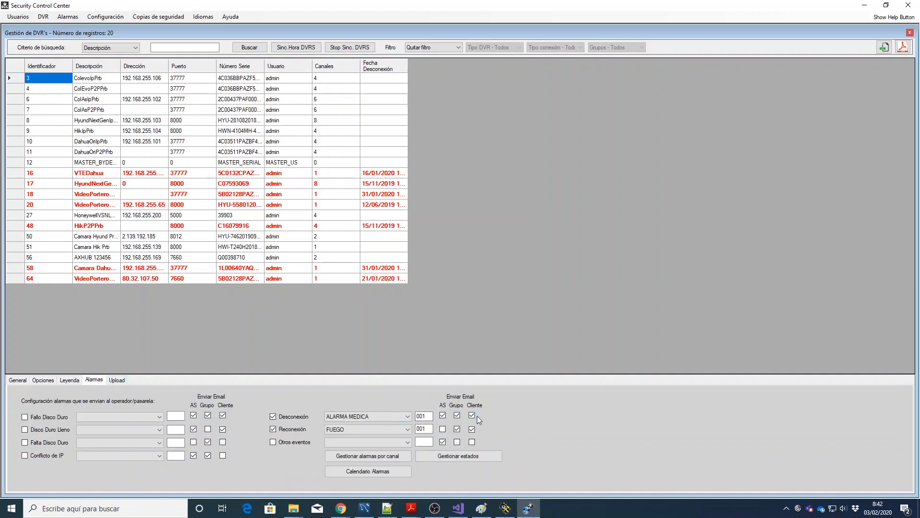
click(49, 382)
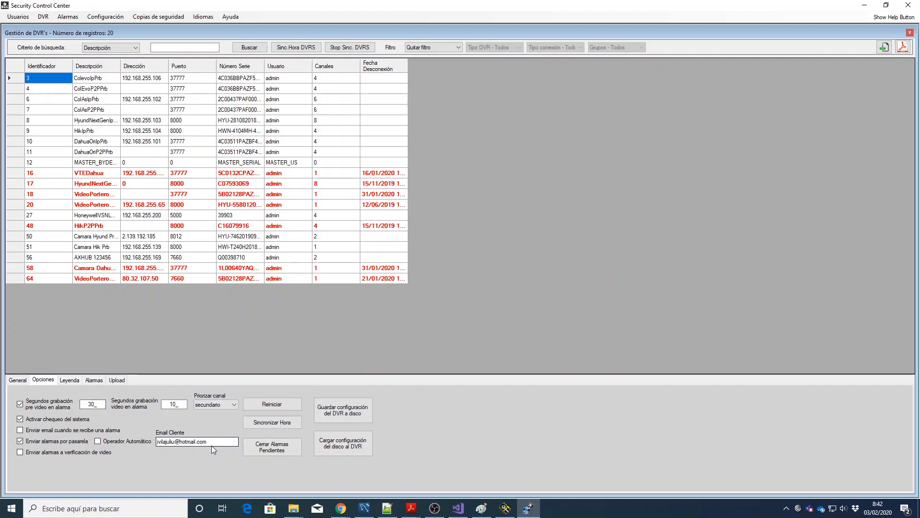
drag(211, 441, 152, 440)
Step: Open the per-channel alarm configuration and select Camara 1, assigned gateway zone 101
click(92, 380)
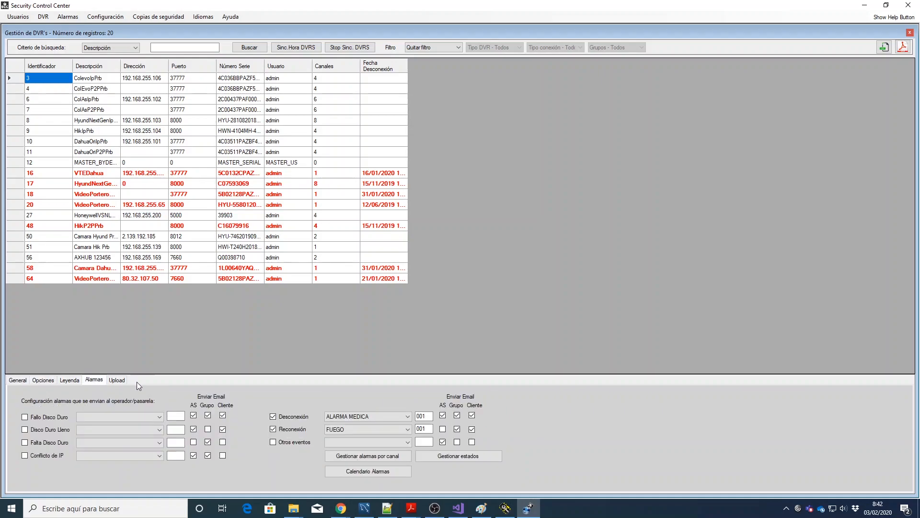
click(371, 454)
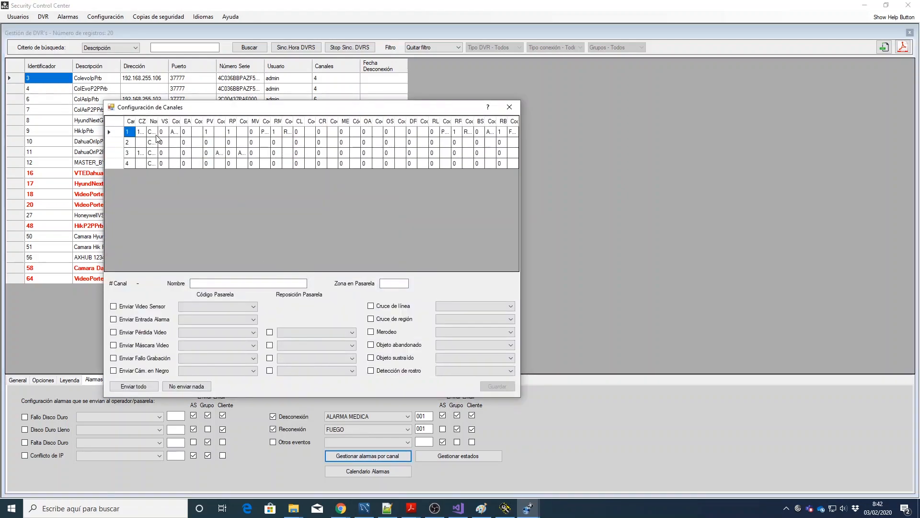
click(164, 133)
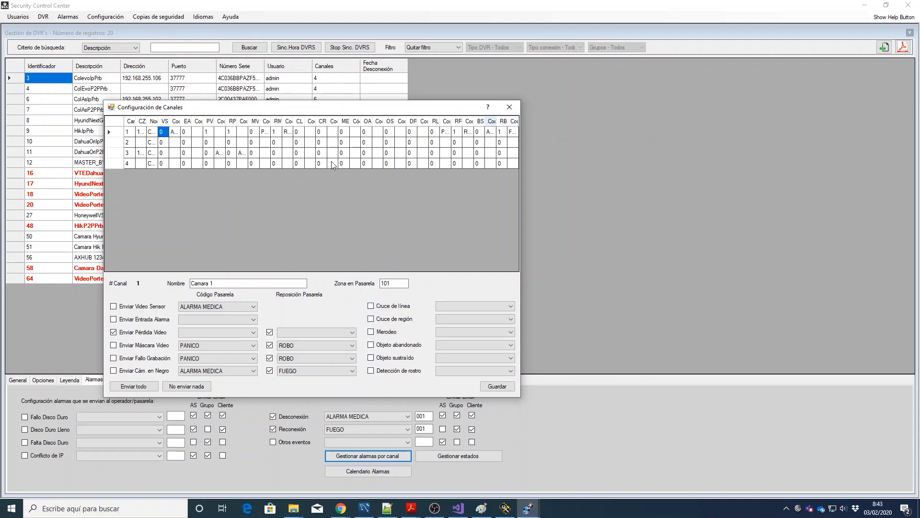
click(196, 134)
Step: Try copying channel 1's data to channels 2–4, cancel it, and close Configuración de Canales
right_click(197, 134)
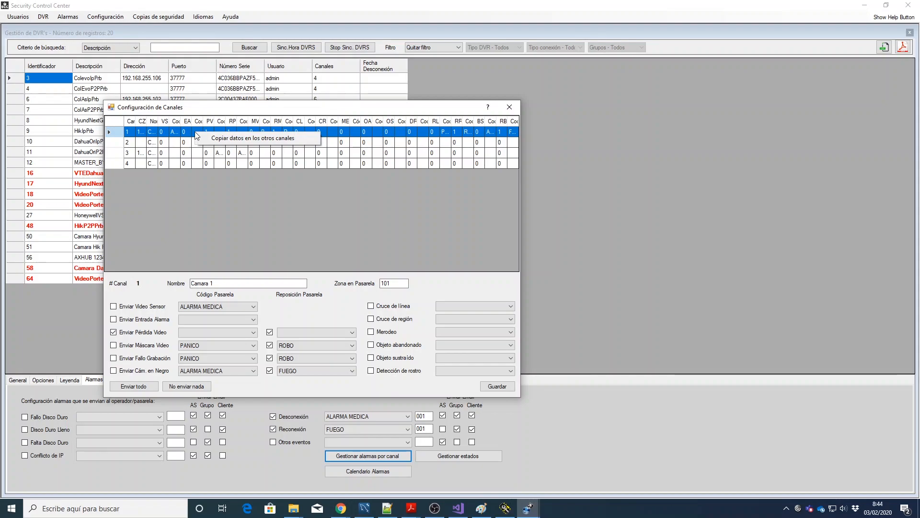
click(236, 203)
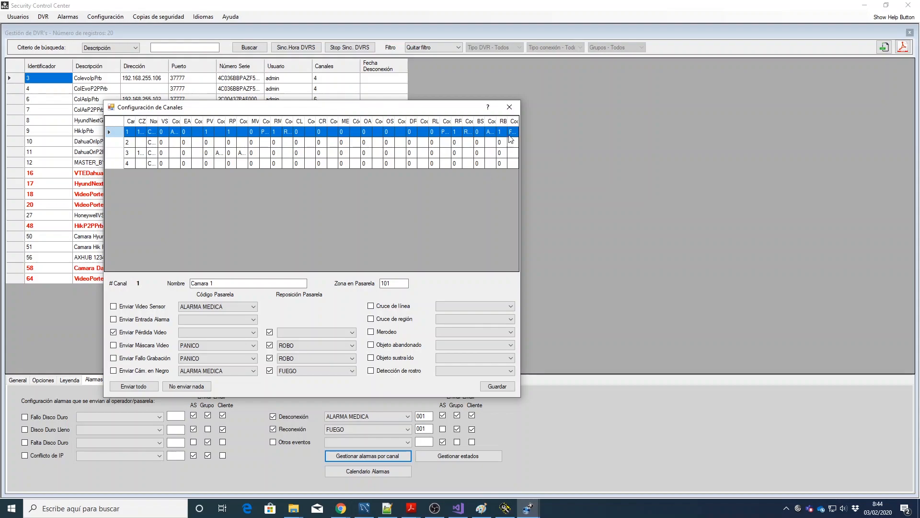
right_click(291, 134)
click(317, 140)
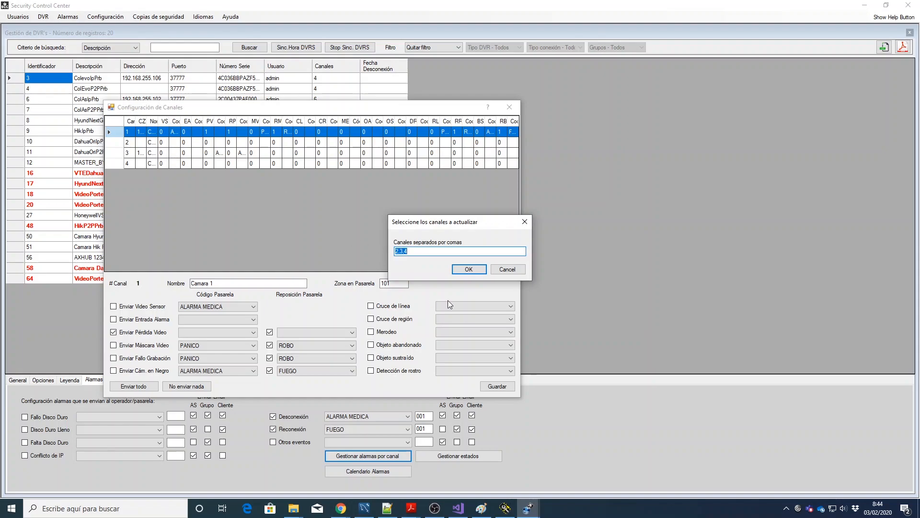
click(509, 270)
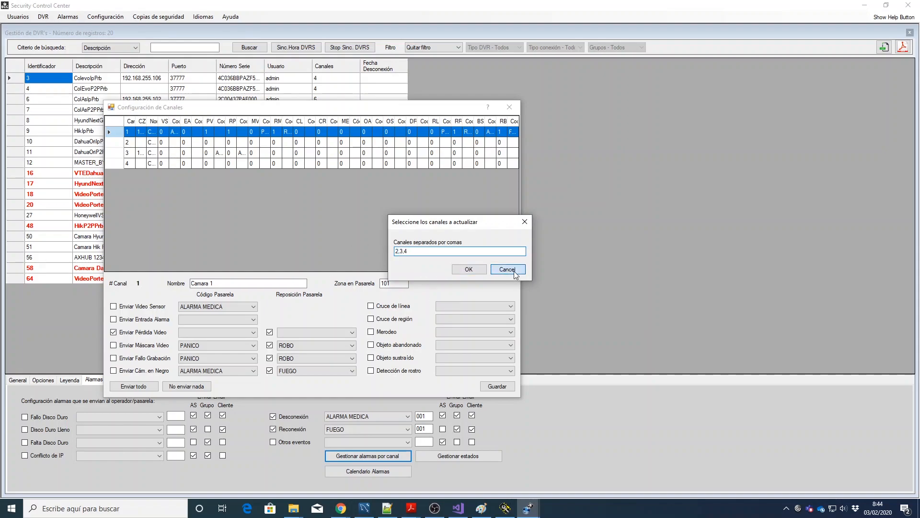
click(514, 107)
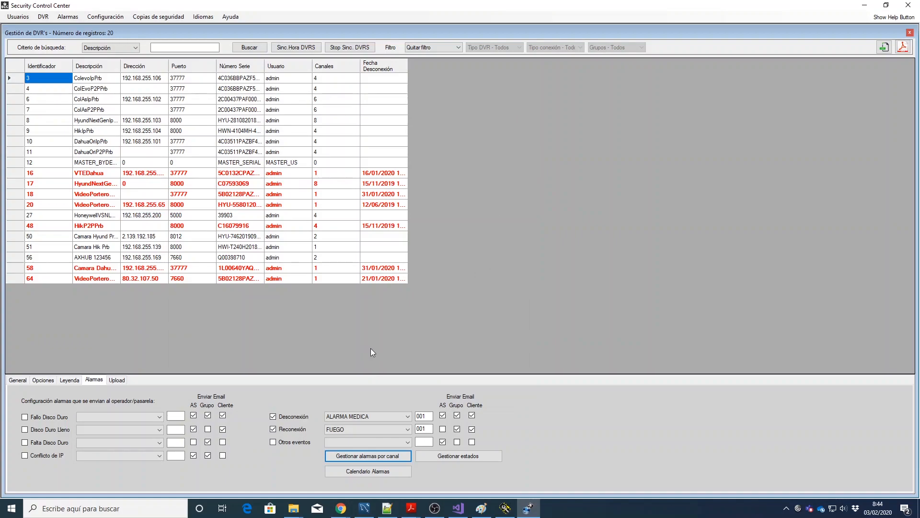
Step: Clear the record form, keep Descripción as the search criterion, and list the Filtro options
click(17, 380)
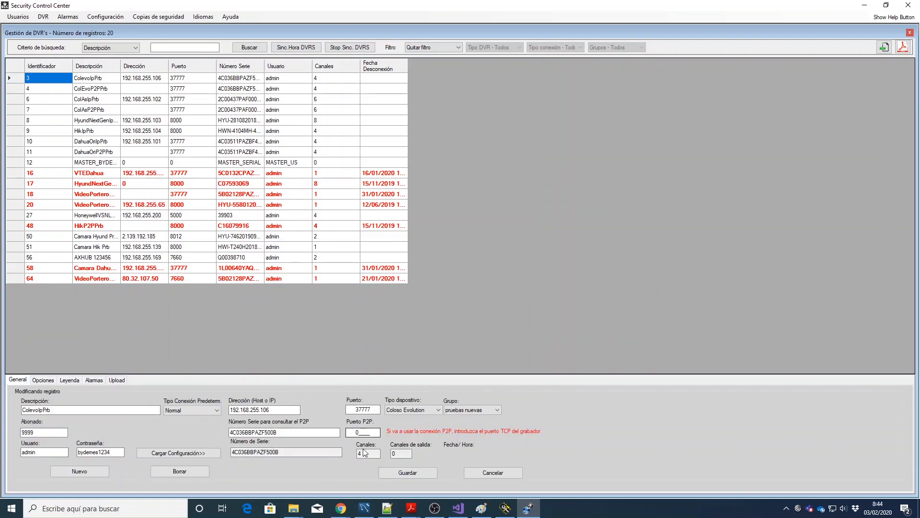
click(497, 473)
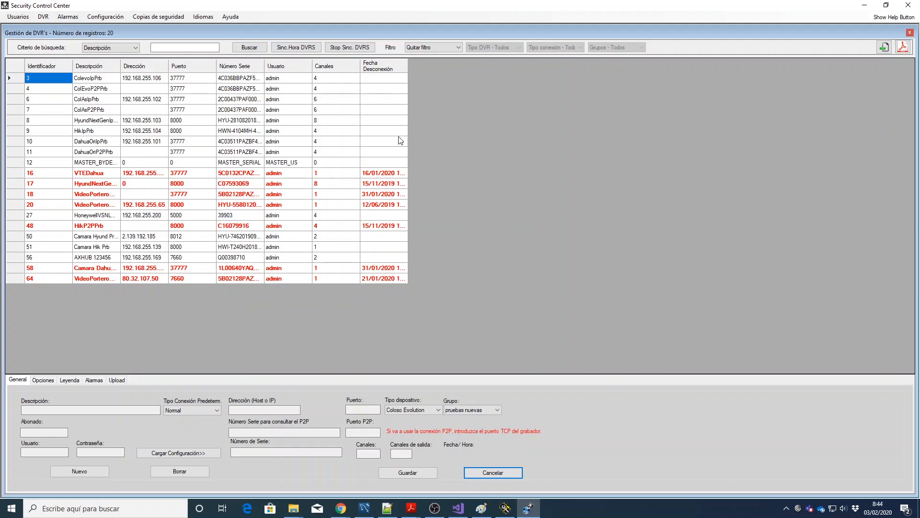
click(187, 47)
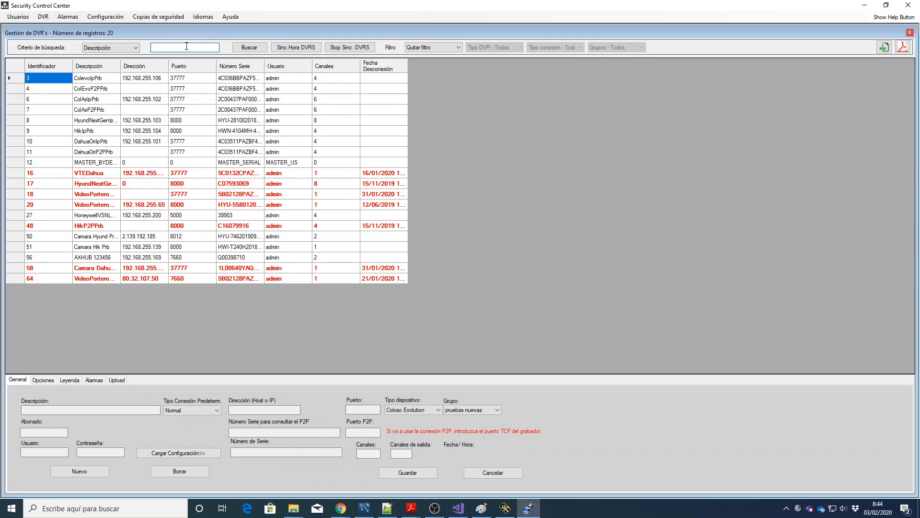
click(117, 48)
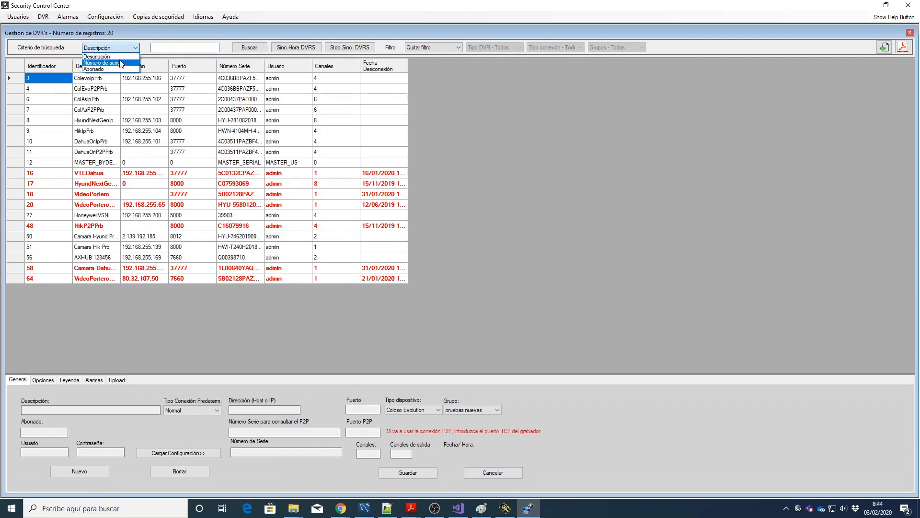
click(128, 57)
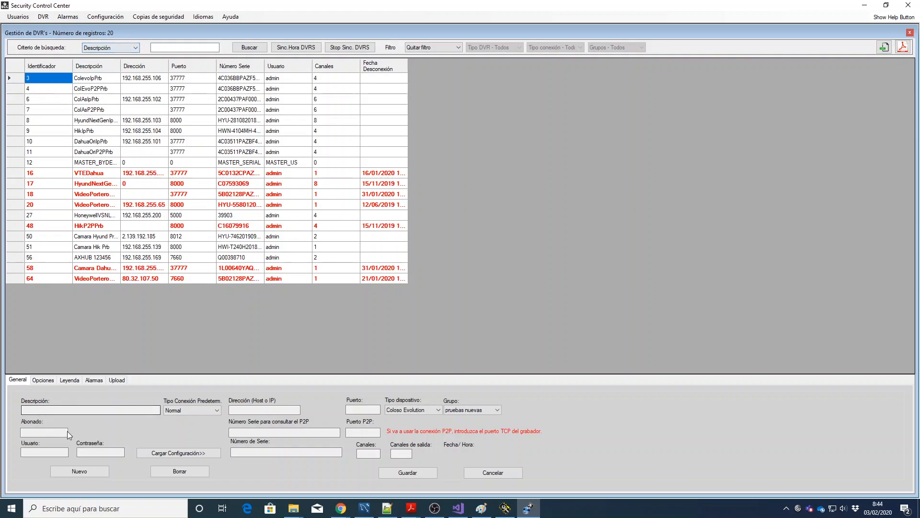
click(459, 47)
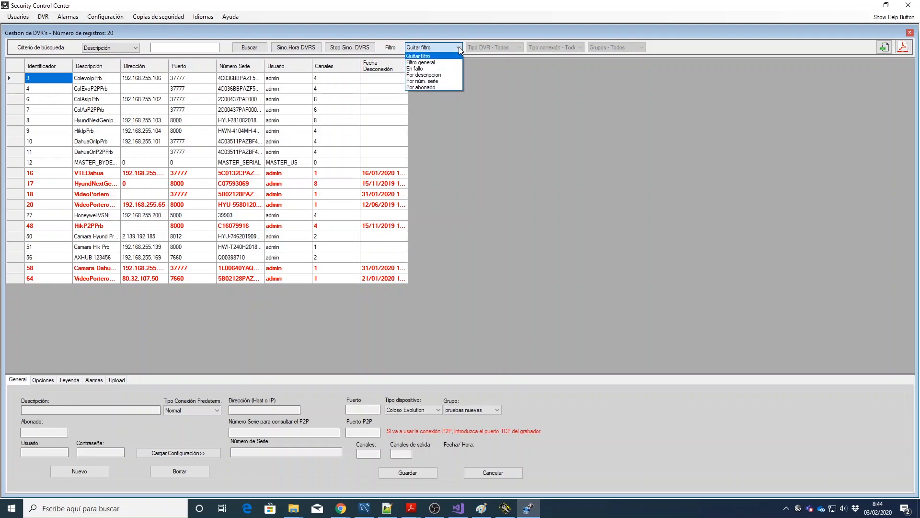
Step: Filter to En fallo DVRs, widen Fecha Desconexión, then return to all DVRs
click(446, 68)
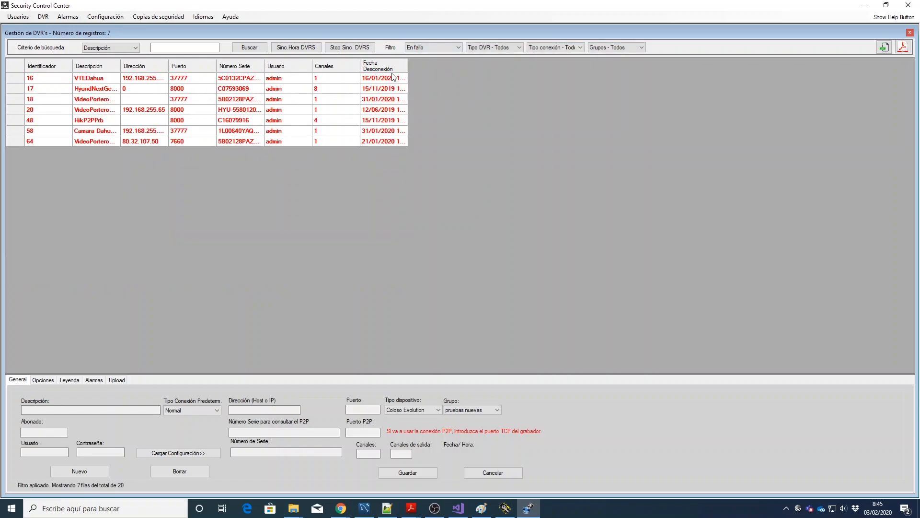
drag(408, 68, 454, 69)
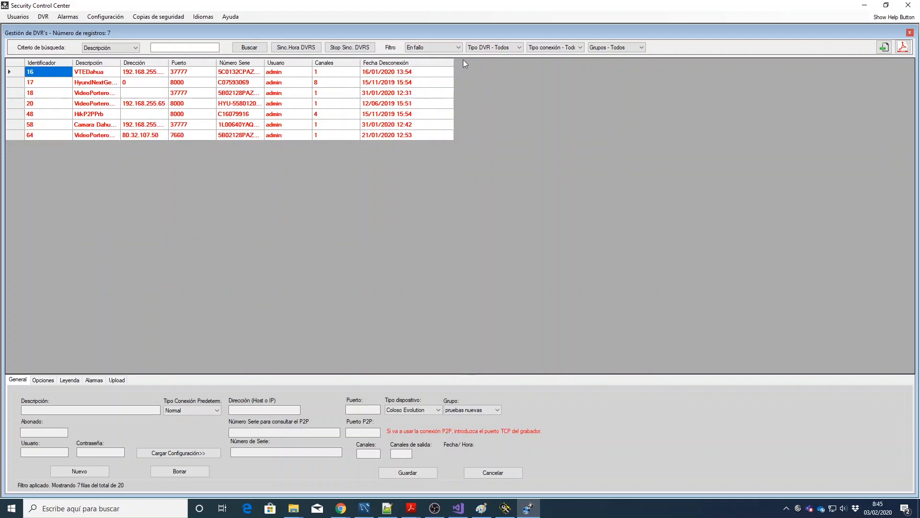
click(457, 48)
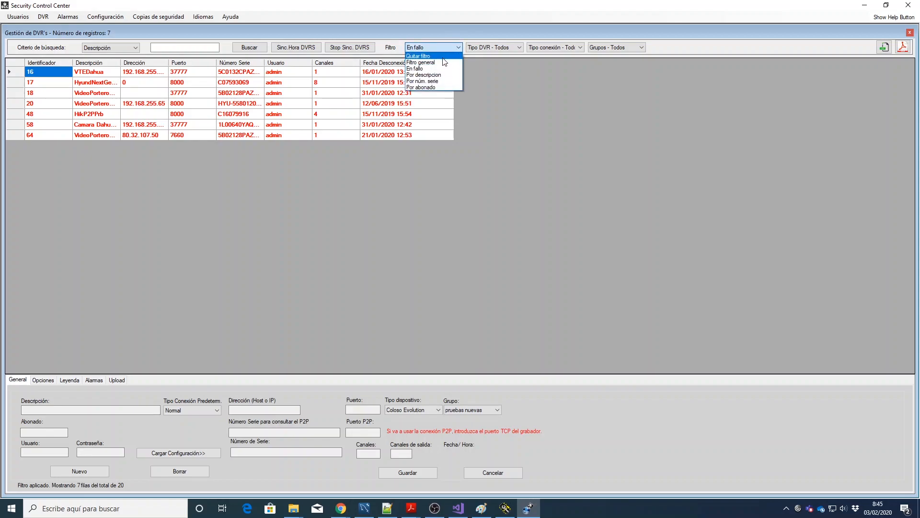
click(444, 63)
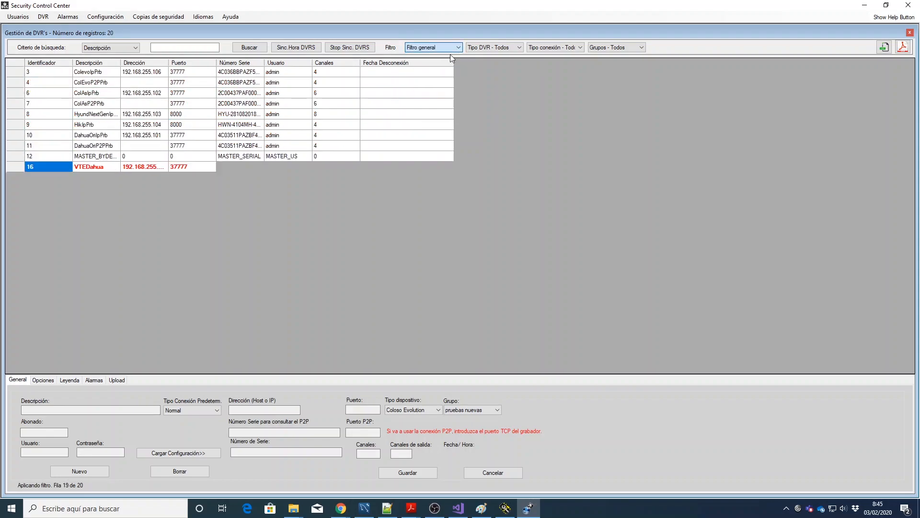
Step: Filter by DVR type Coloso Evolution, then Hikvision, then back to all types
click(519, 48)
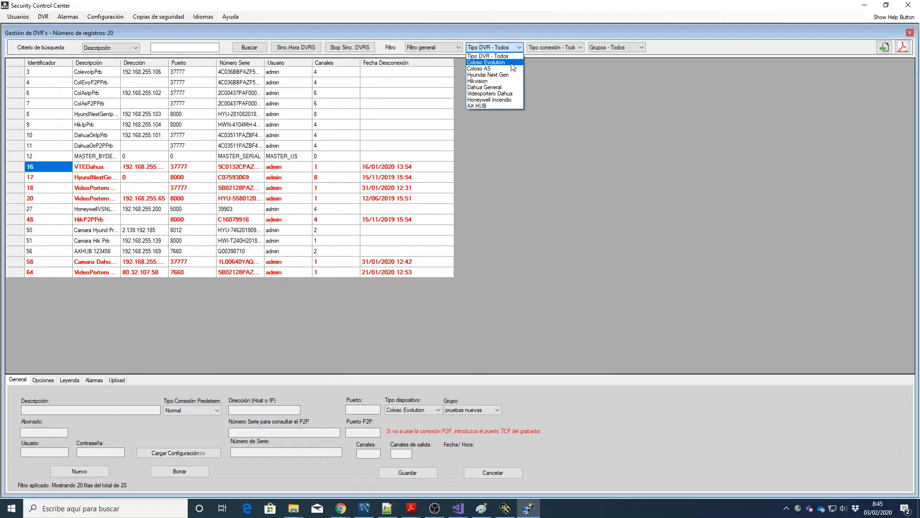
click(512, 63)
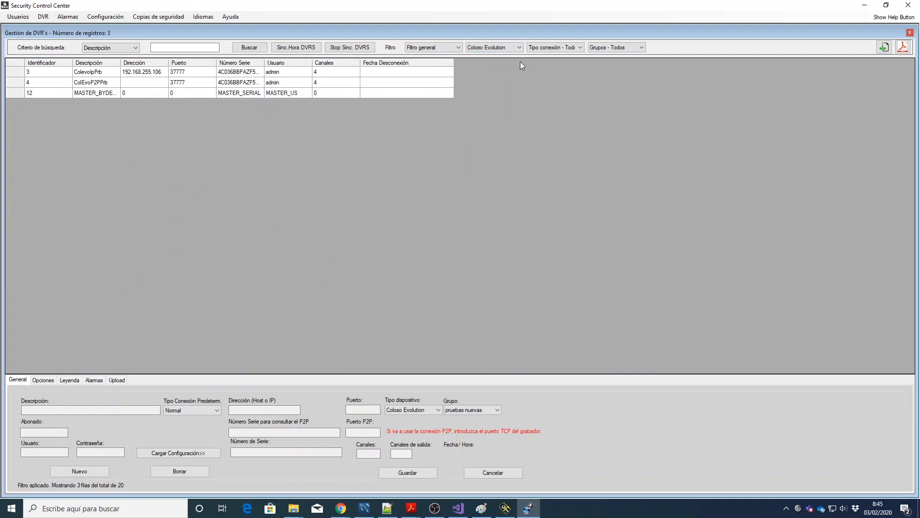
click(518, 48)
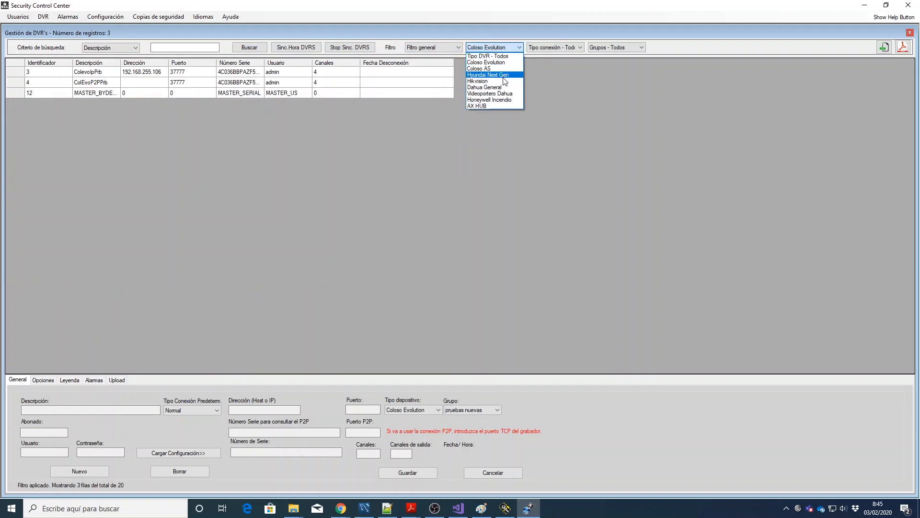
click(481, 73)
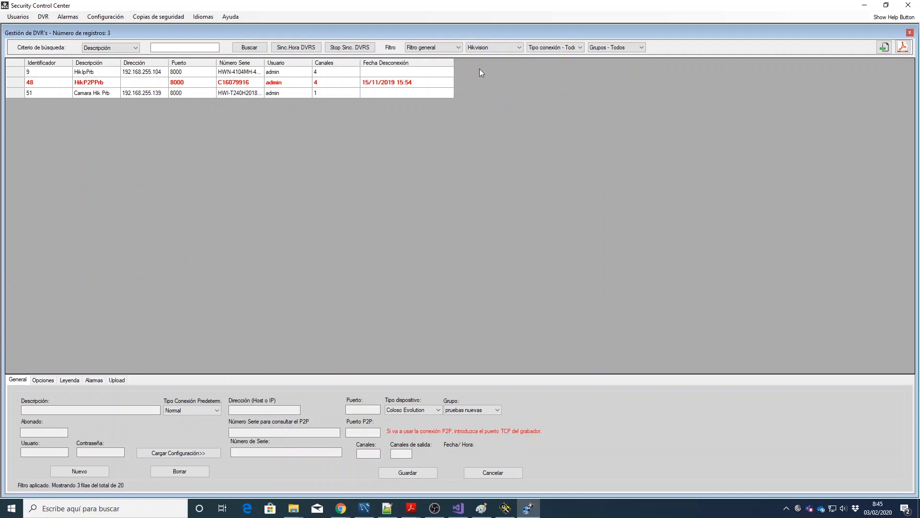
click(515, 48)
click(511, 55)
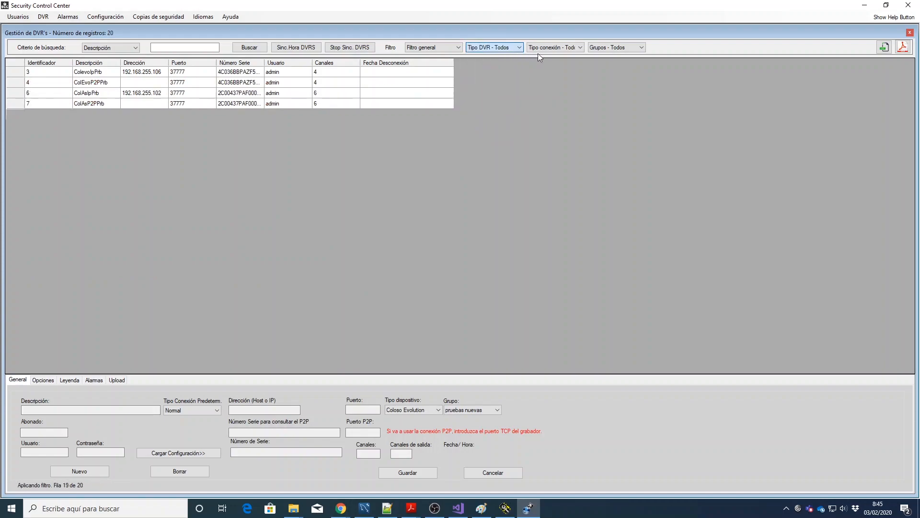
Step: Filter by connection type Normal, then P2P, then back to all connection types
click(575, 47)
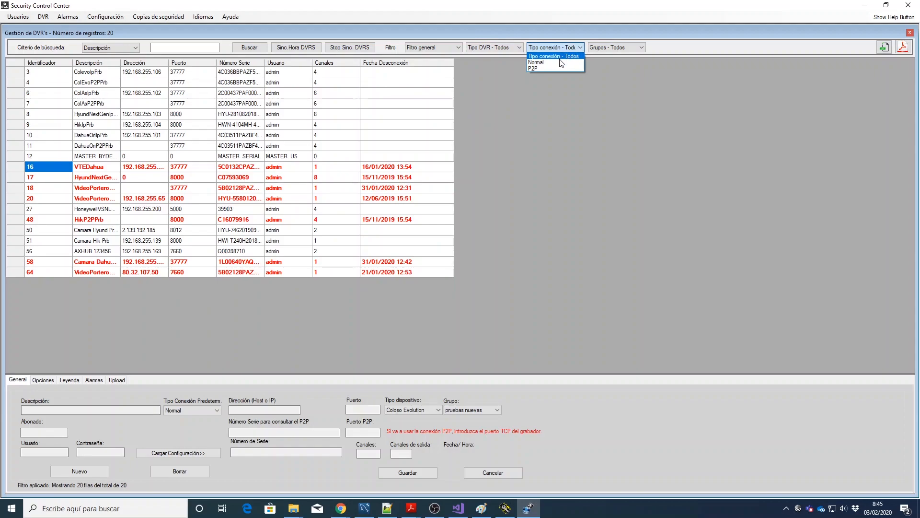
click(560, 62)
click(565, 49)
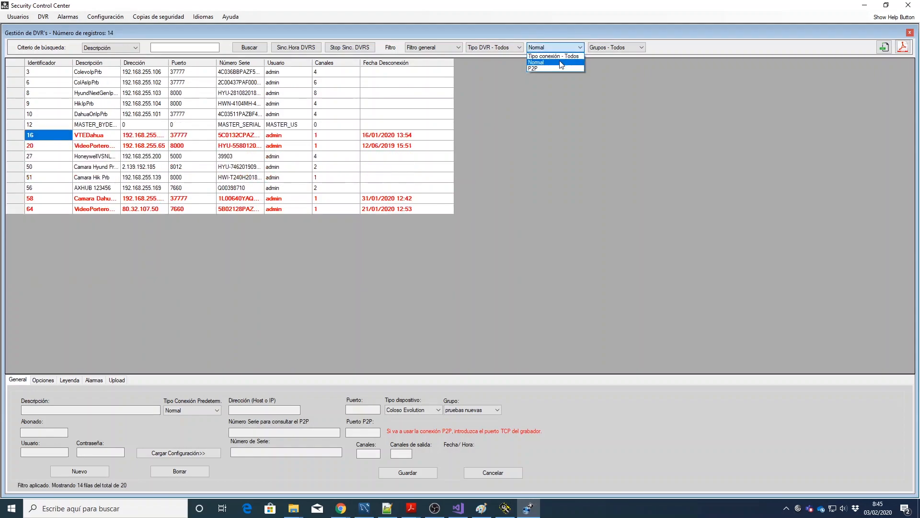
click(557, 67)
click(562, 48)
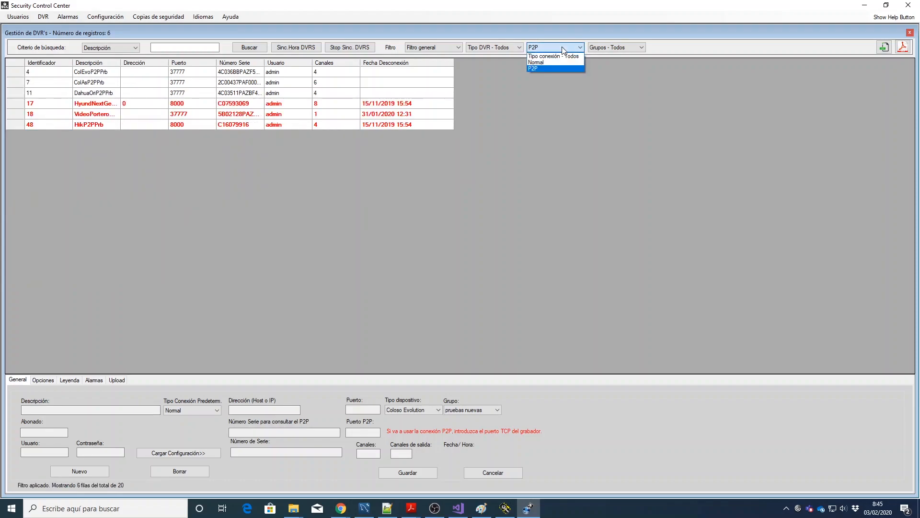
click(565, 56)
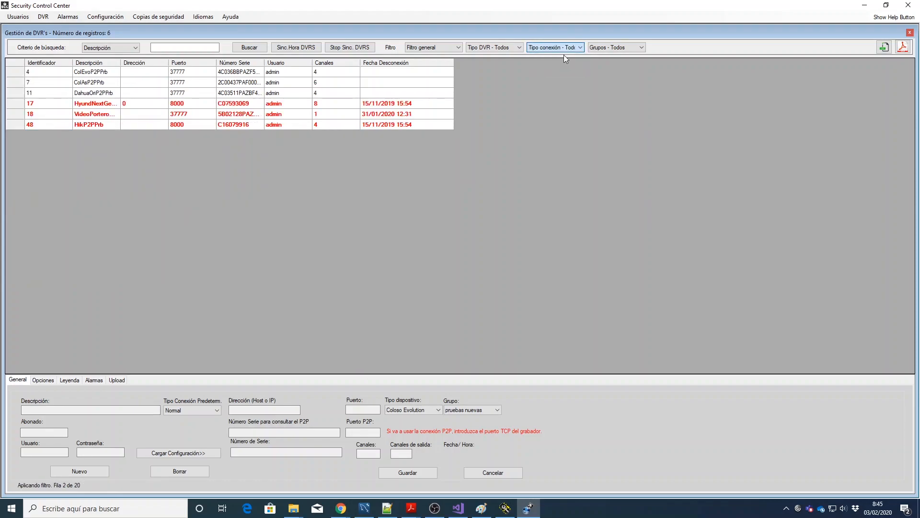
Step: Filter to the pruebas nuevas group, restore all groups, and choose Quitar filtro
click(621, 49)
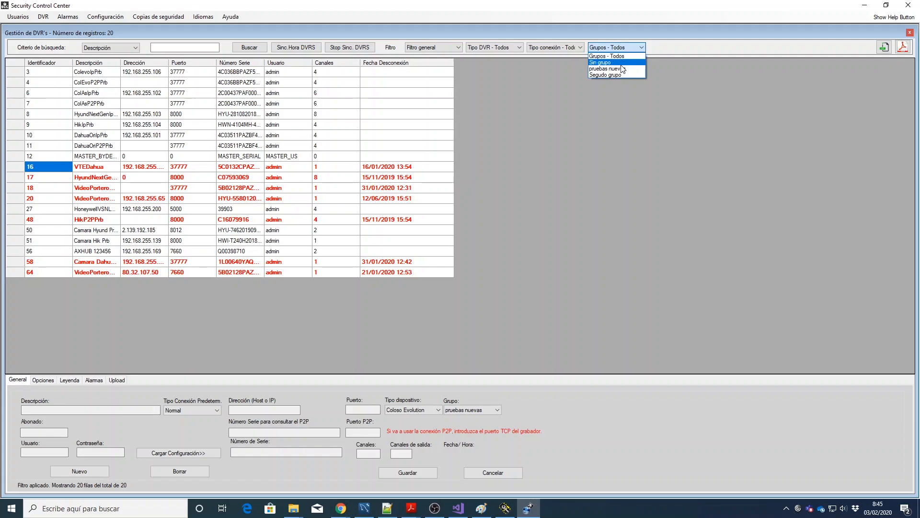
click(607, 69)
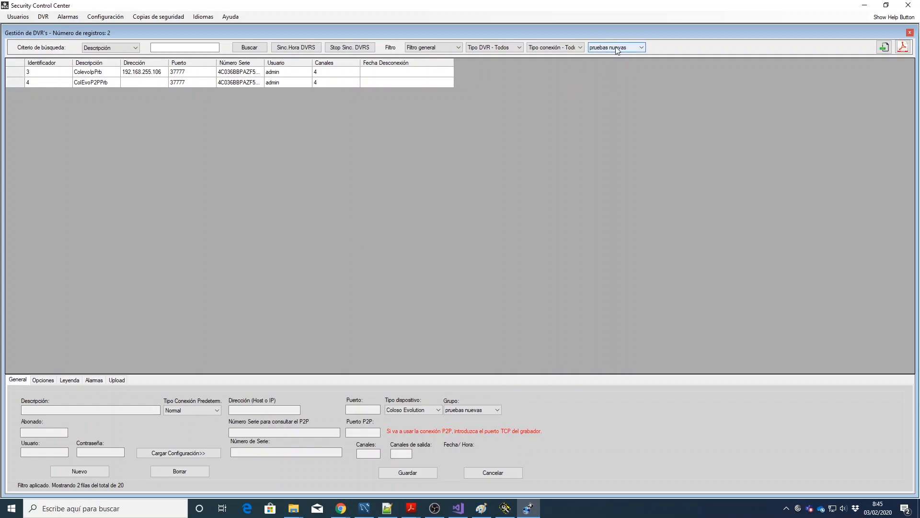
click(639, 49)
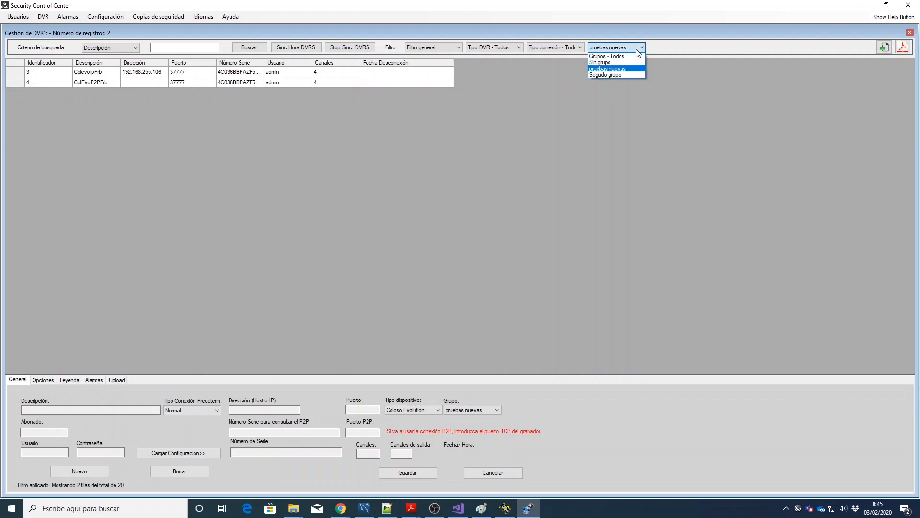
click(623, 56)
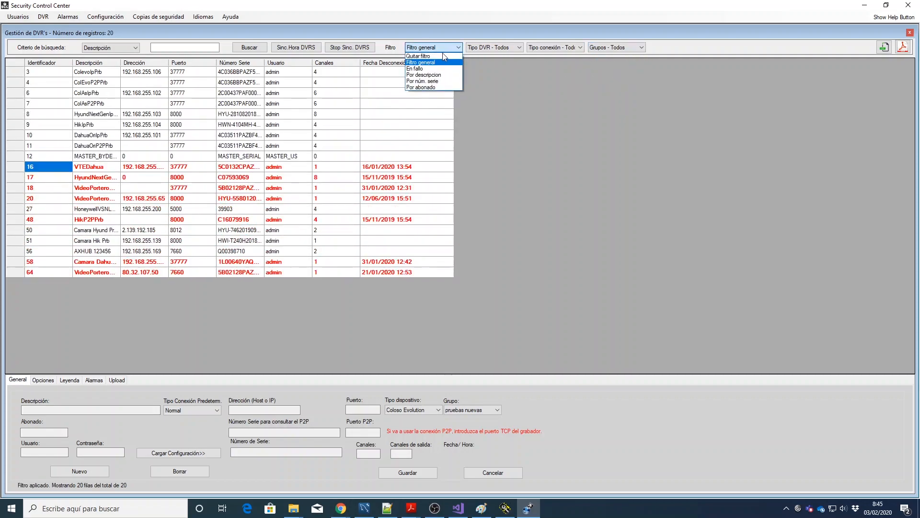
click(422, 88)
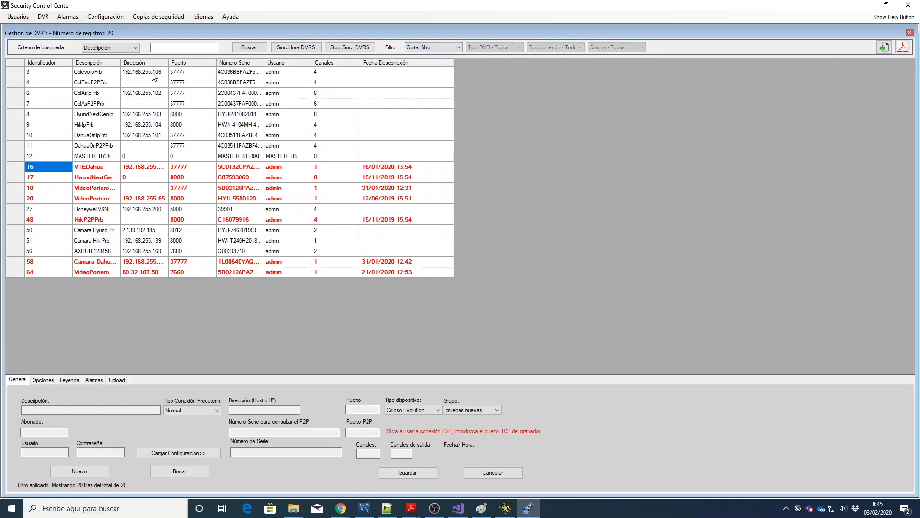
click(41, 17)
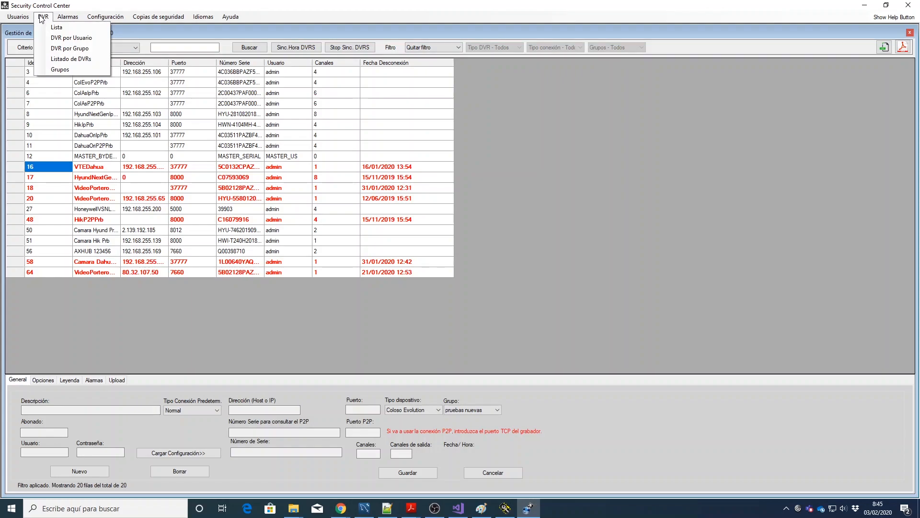
click(65, 70)
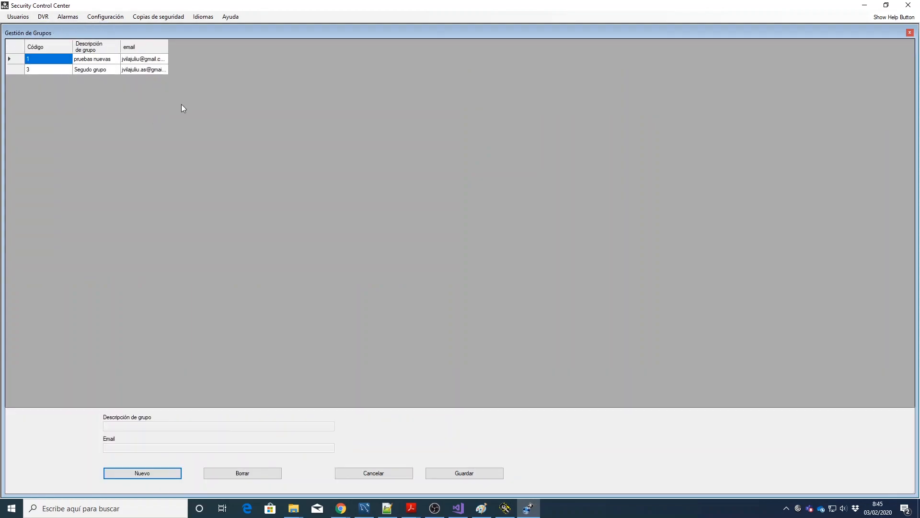
click(62, 59)
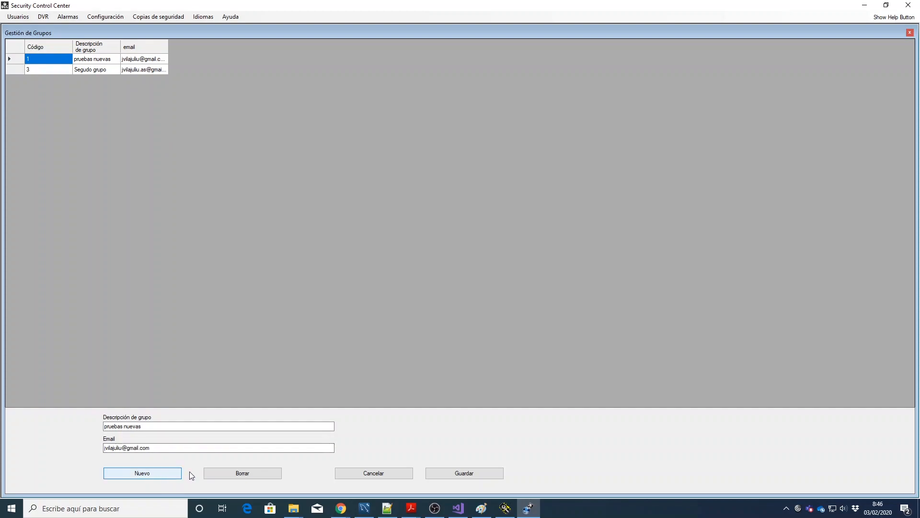
drag(158, 426, 85, 424)
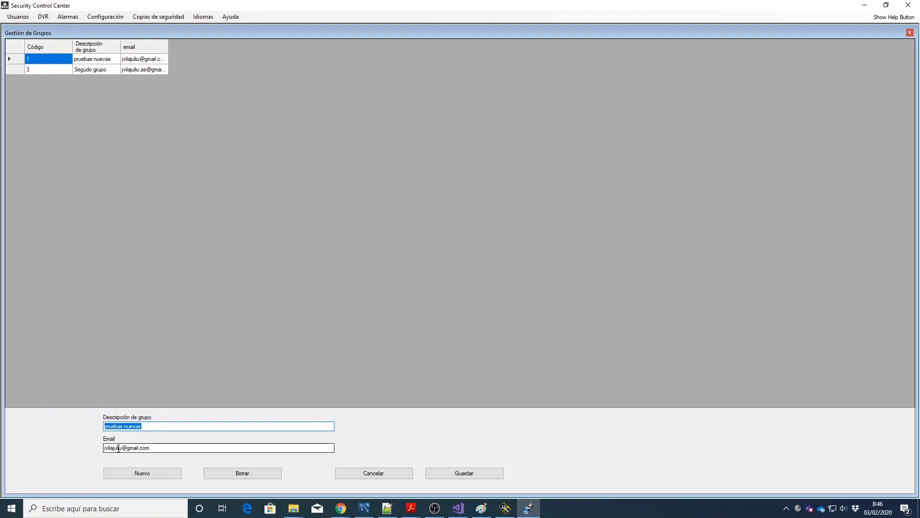
click(396, 473)
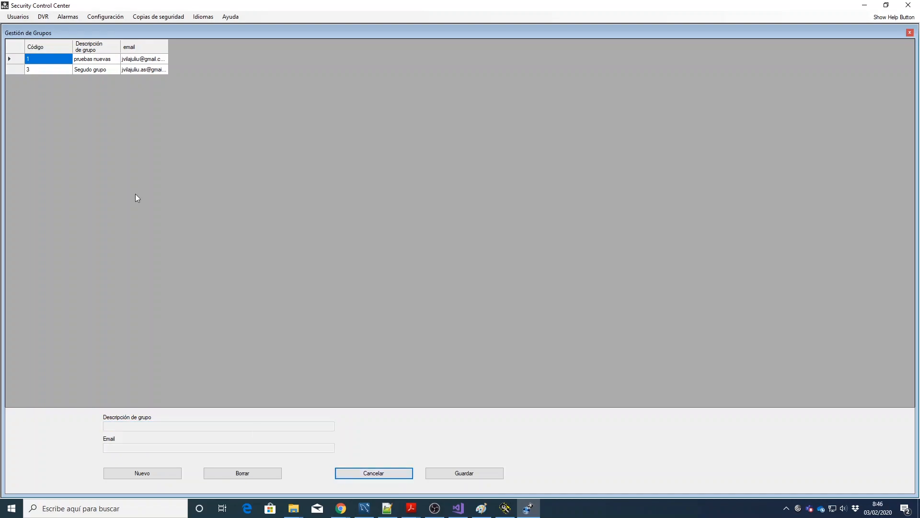
click(42, 18)
click(51, 28)
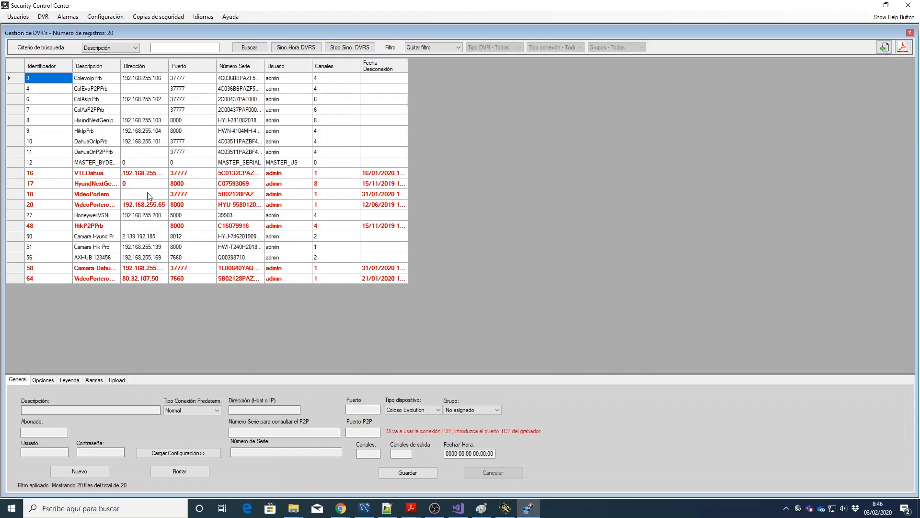
Step: Open DVR 12 (MASTER_BYDEMES), review its password field and alarms, then cancel the edit
click(99, 165)
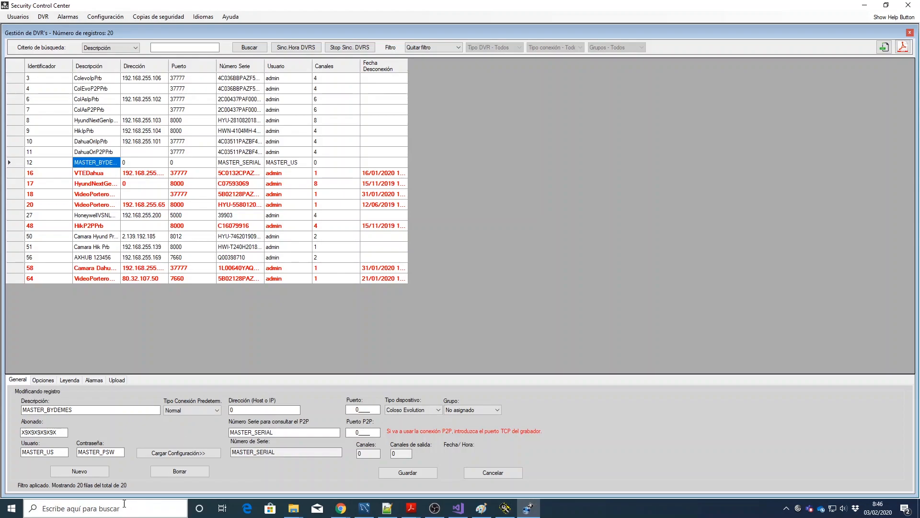
click(79, 454)
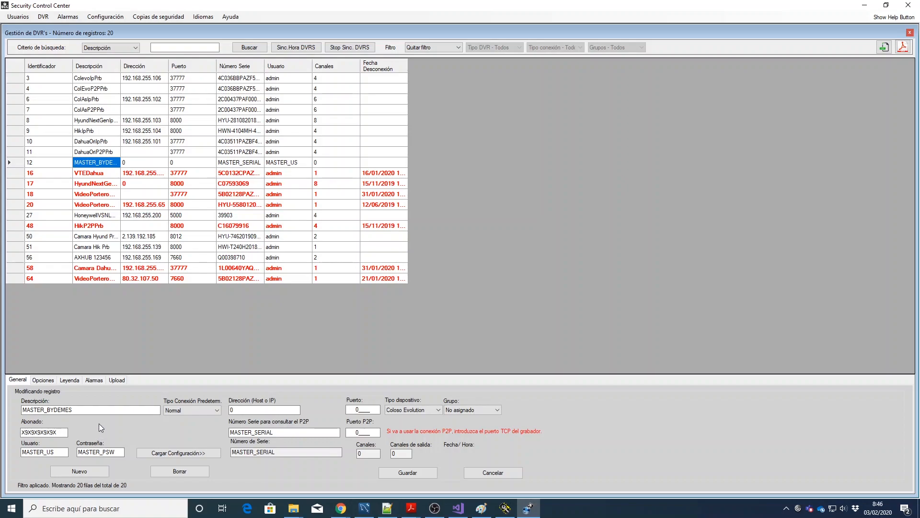
click(95, 380)
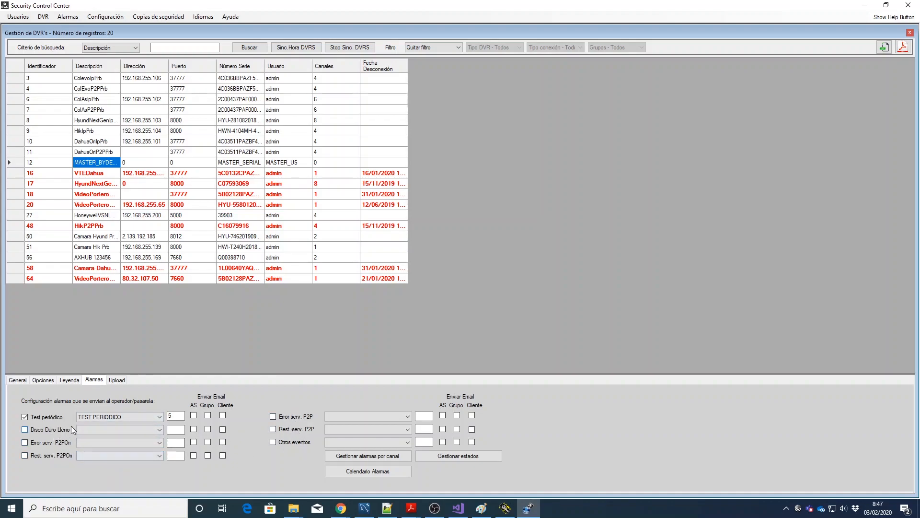
click(18, 381)
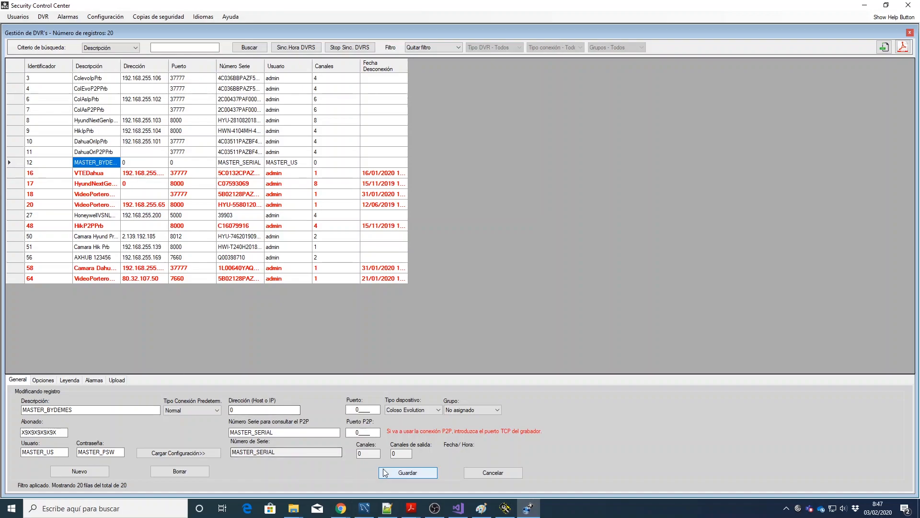
click(507, 473)
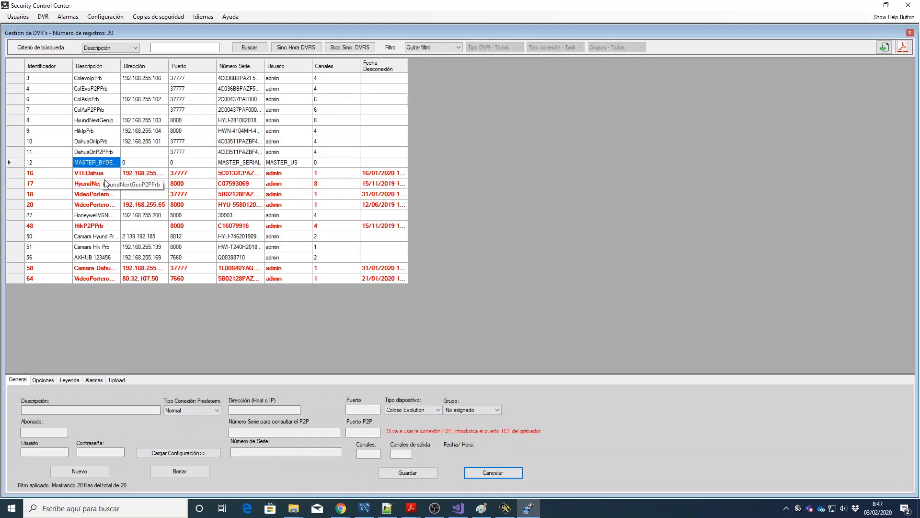
click(110, 154)
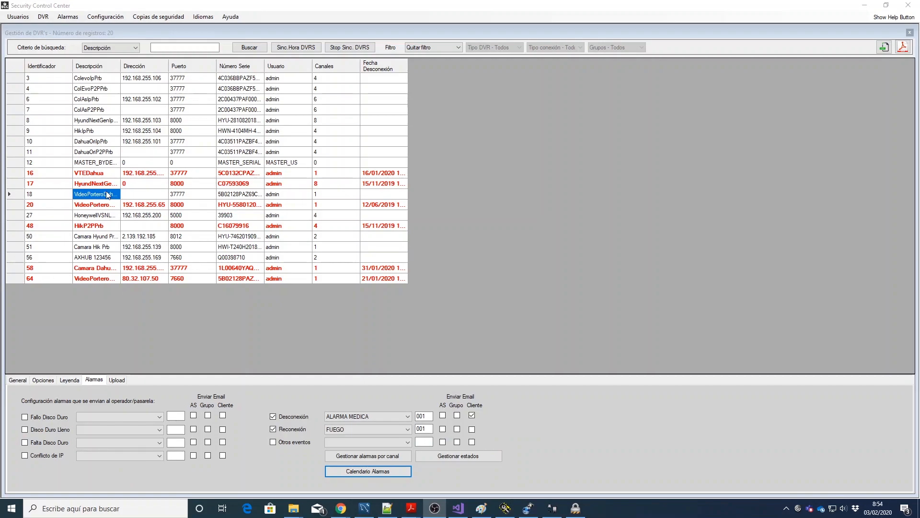
Step: Review VideoPorteroDahuaP2PPrb's General fields and load its configuration over P2P
click(22, 382)
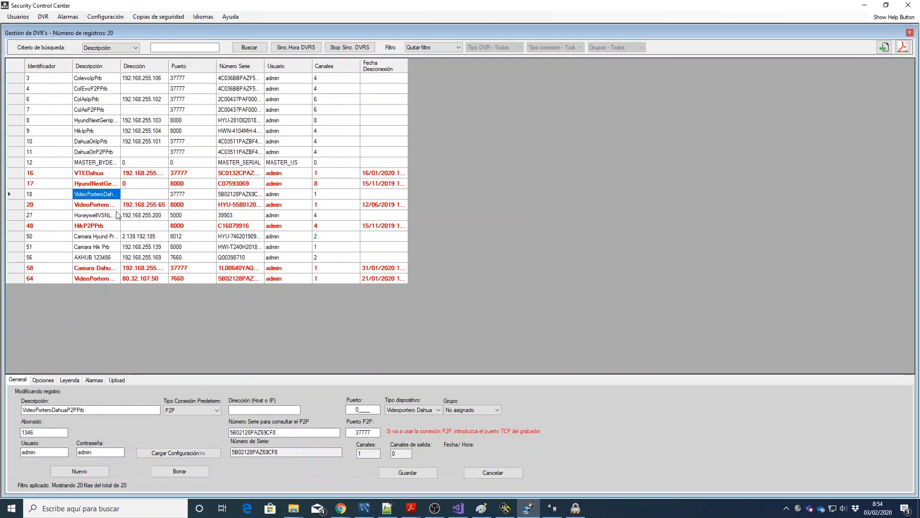
click(94, 410)
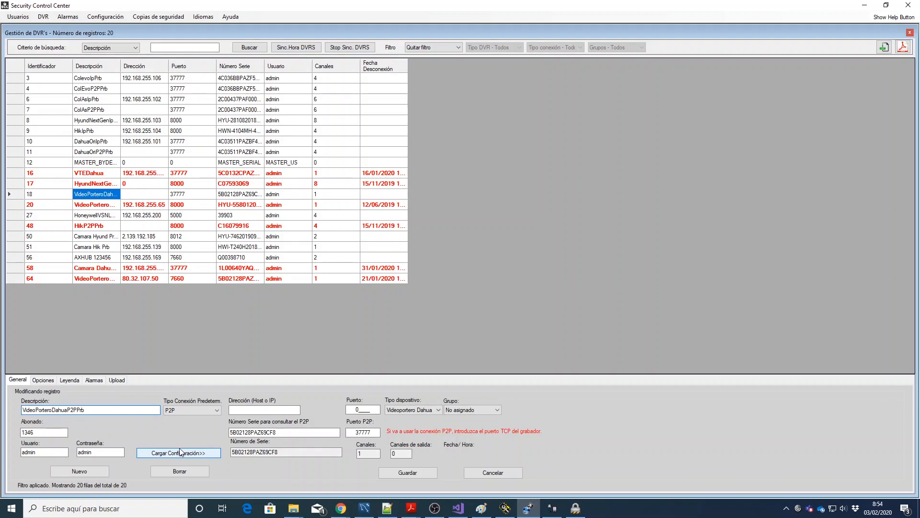
drag(288, 435, 219, 430)
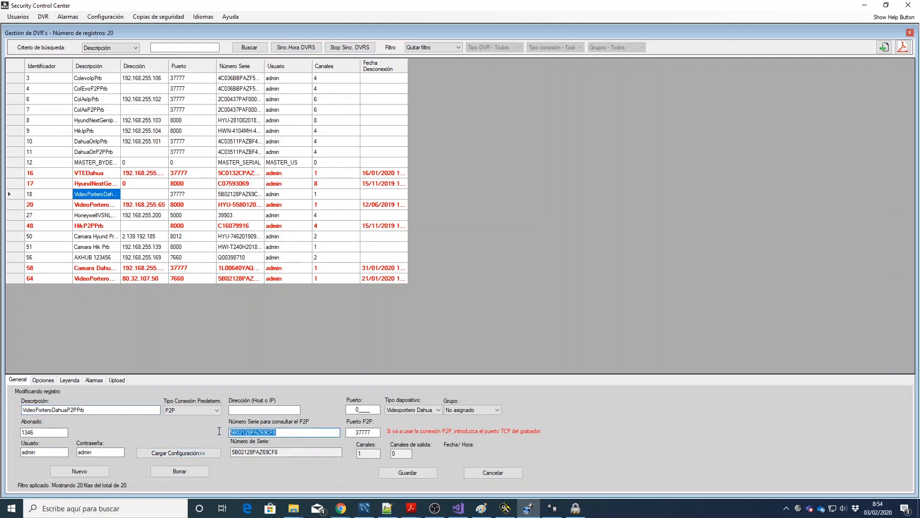
key(Tab)
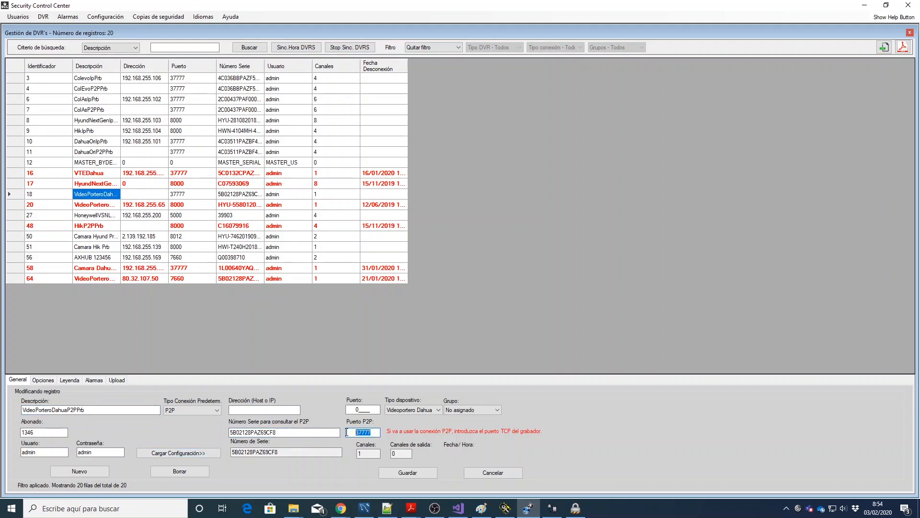
click(263, 411)
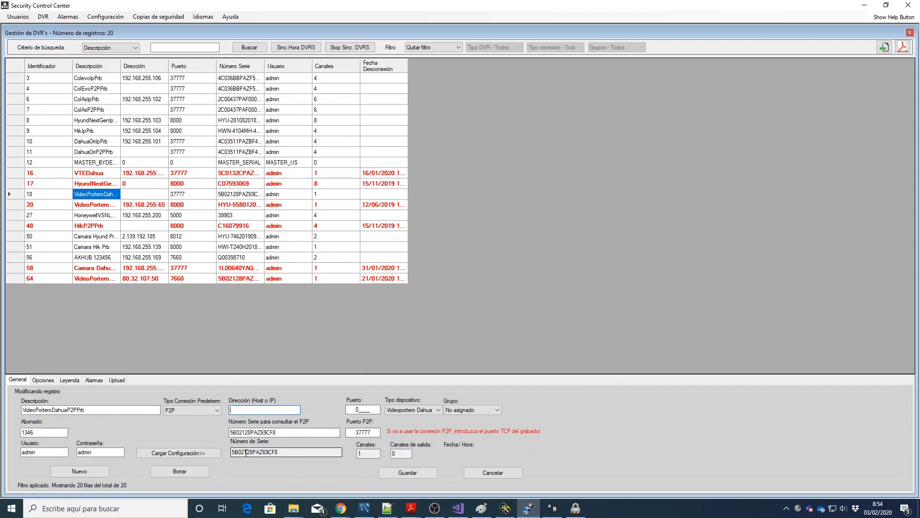
click(185, 452)
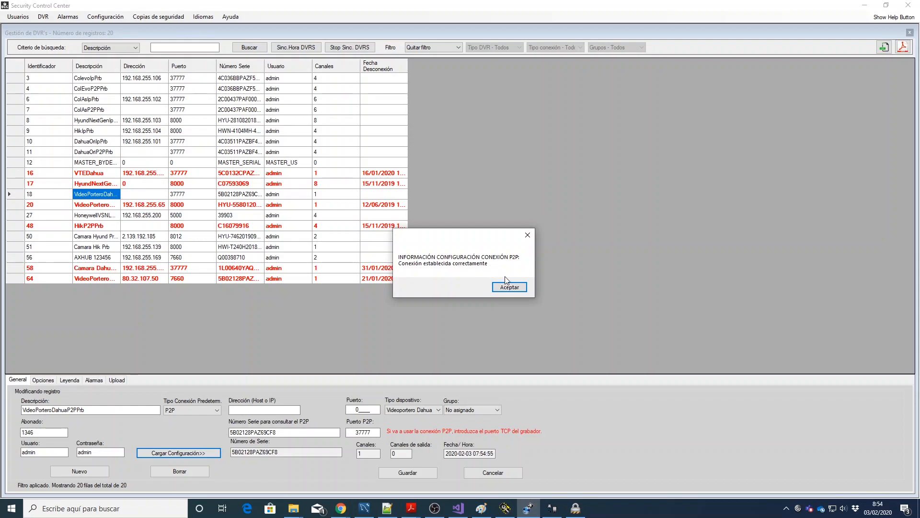
click(510, 287)
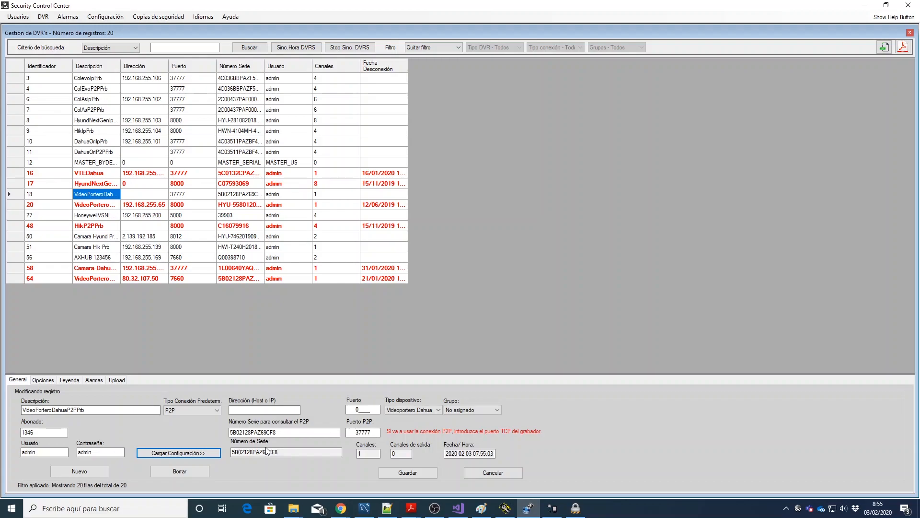
Step: Review the video-intercom record's Opciones tab, return to General, and cancel its editing
click(41, 381)
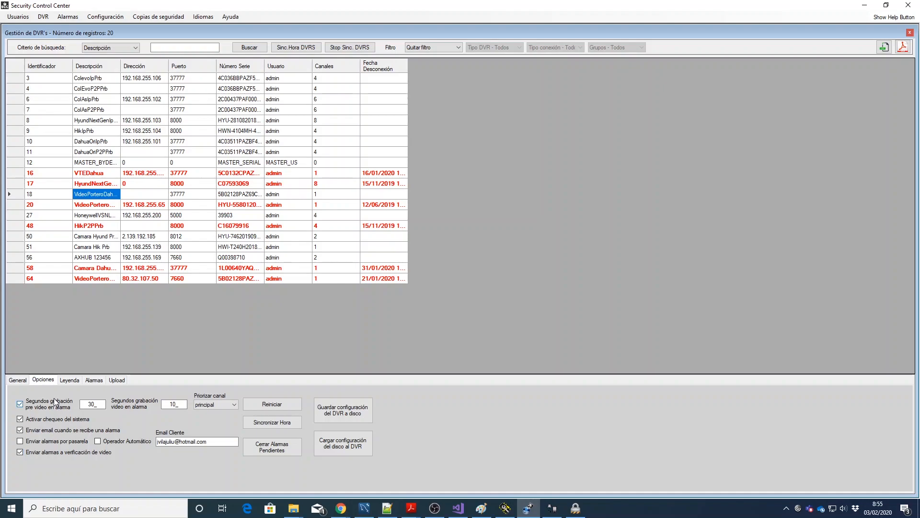
click(17, 380)
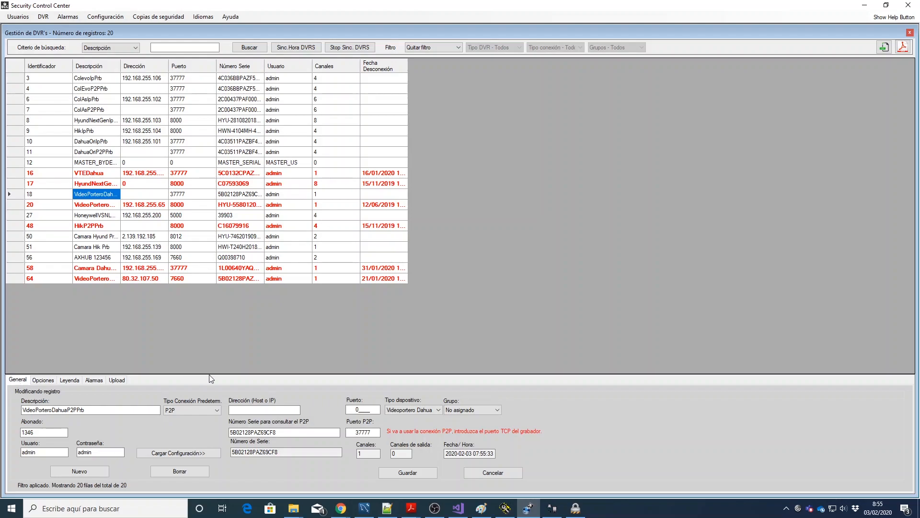
click(488, 474)
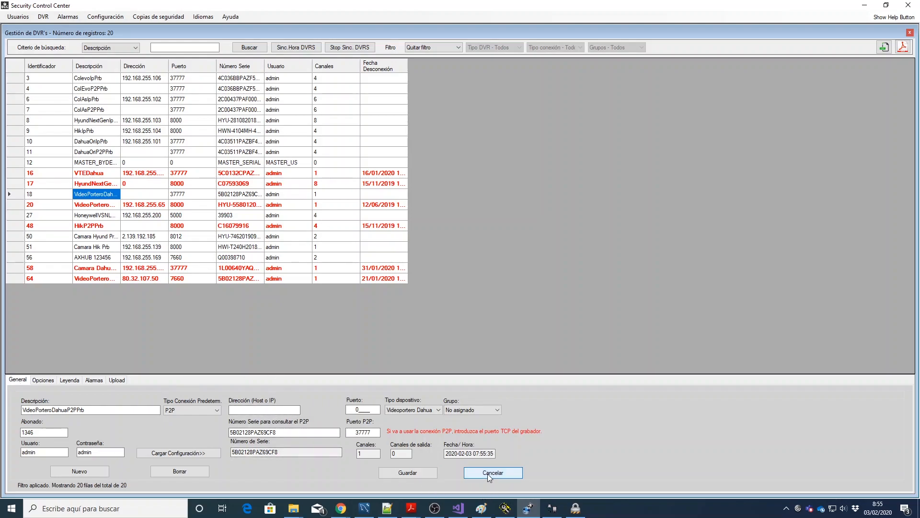
Step: Load the HoneywellVSNLTlpPrb panel configuration from host 192.168.255.200 over direct connection
click(97, 216)
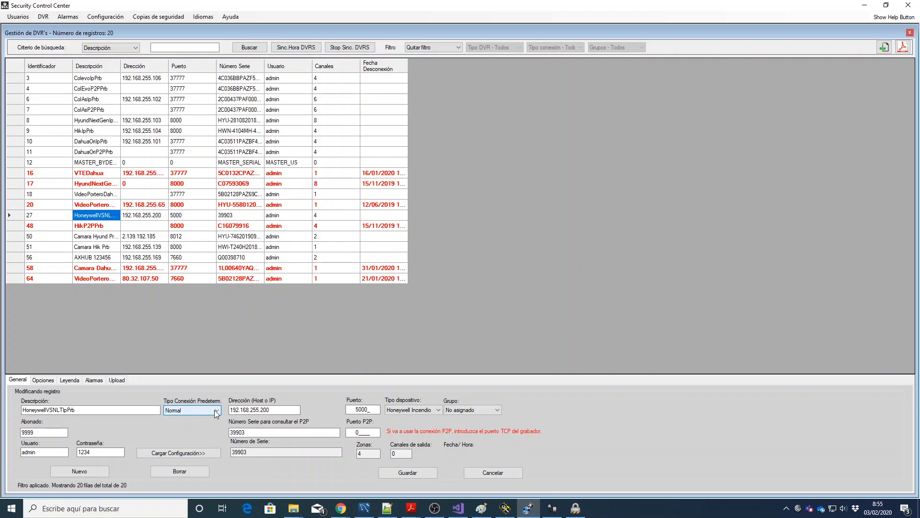
double_click(287, 411)
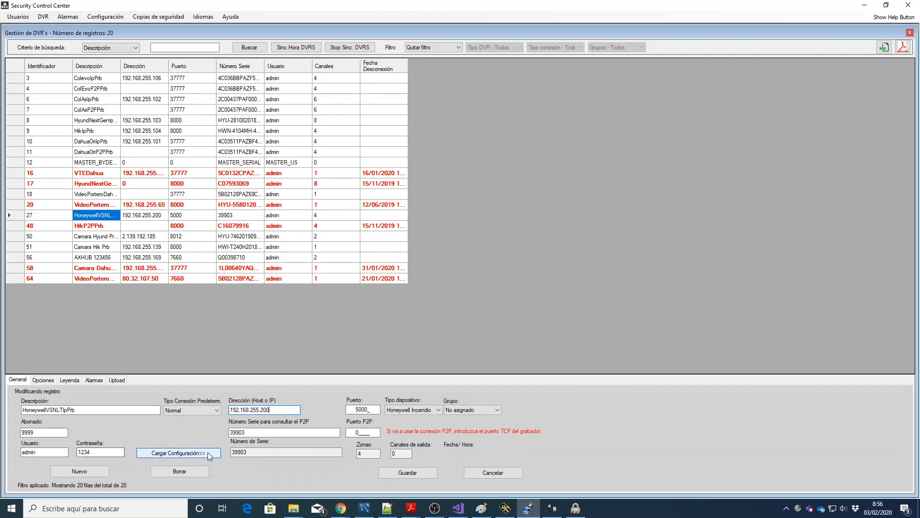
click(186, 453)
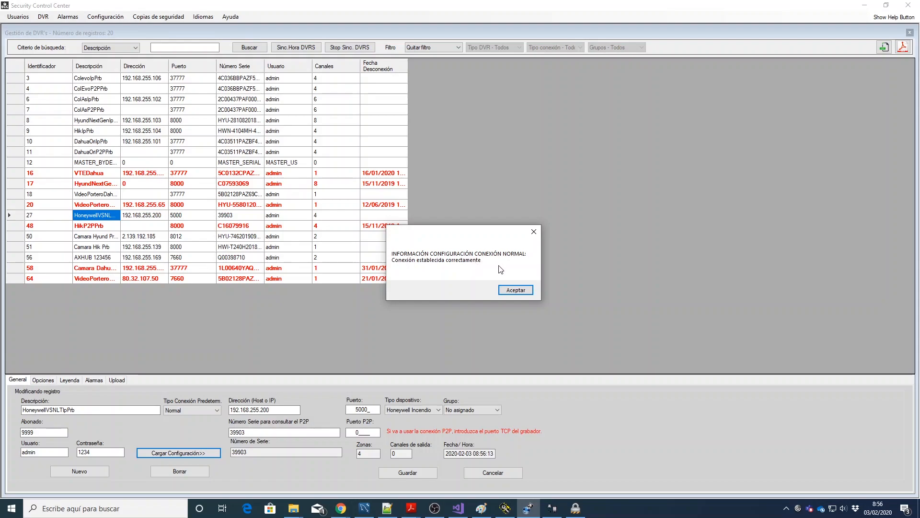
click(519, 290)
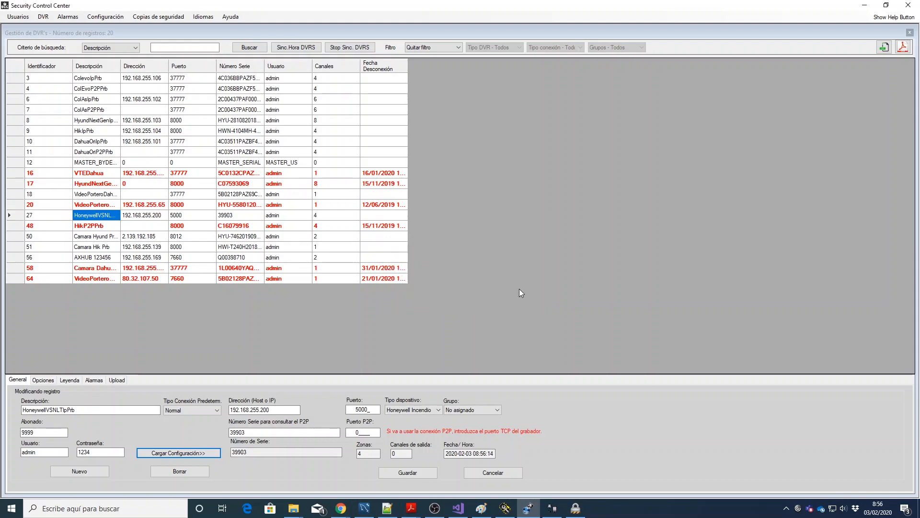
Step: Check the Zonas value, cancel the Honeywell edits, and select the VideoPorteroDahuaP2PPrb record
click(367, 451)
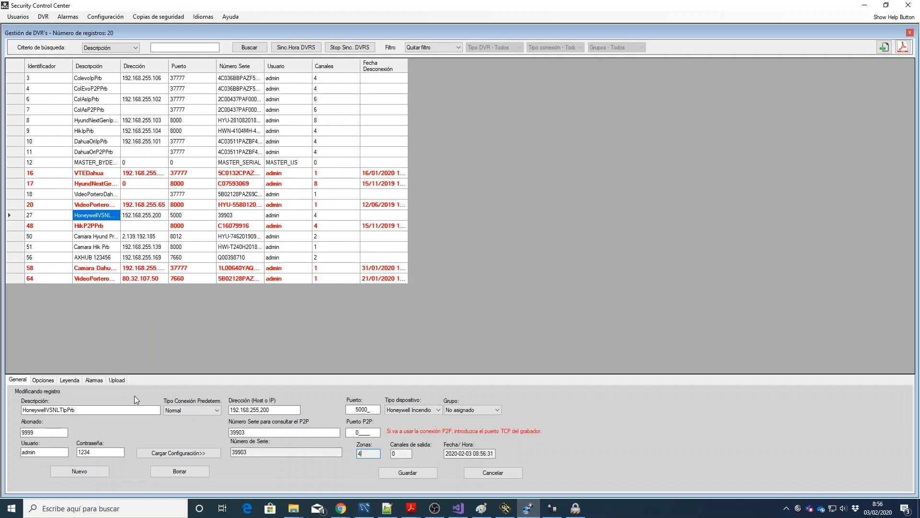
click(476, 475)
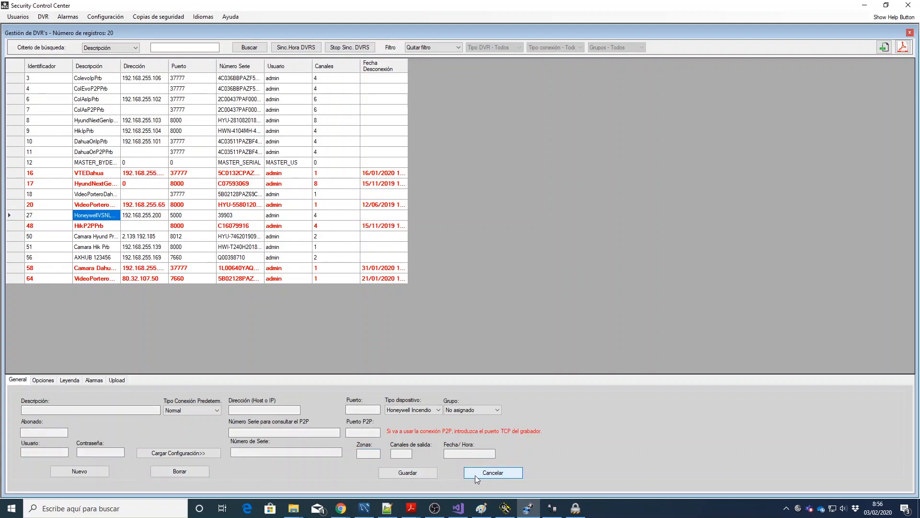
click(102, 194)
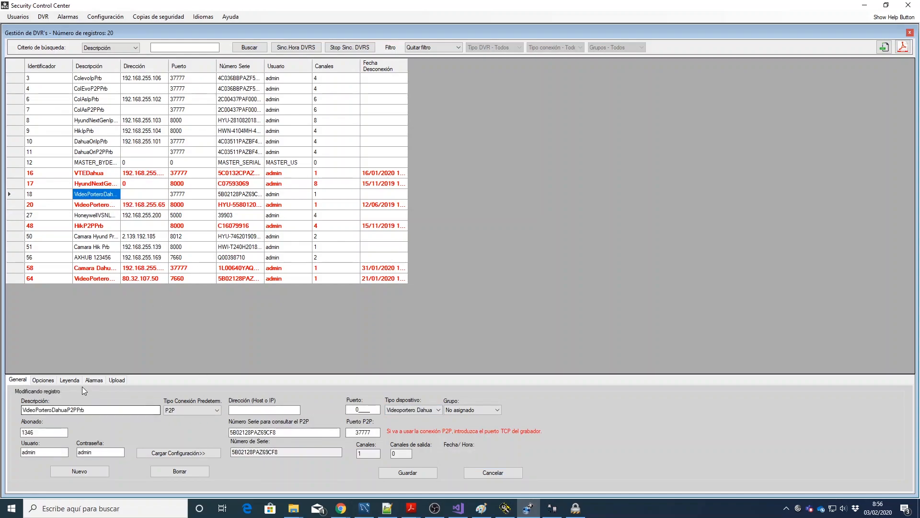
Step: Review VideoPorteroDahuaP2PPrb alarms and its weekly calendar, with Monday active 0:00:00–9:59:59
click(95, 380)
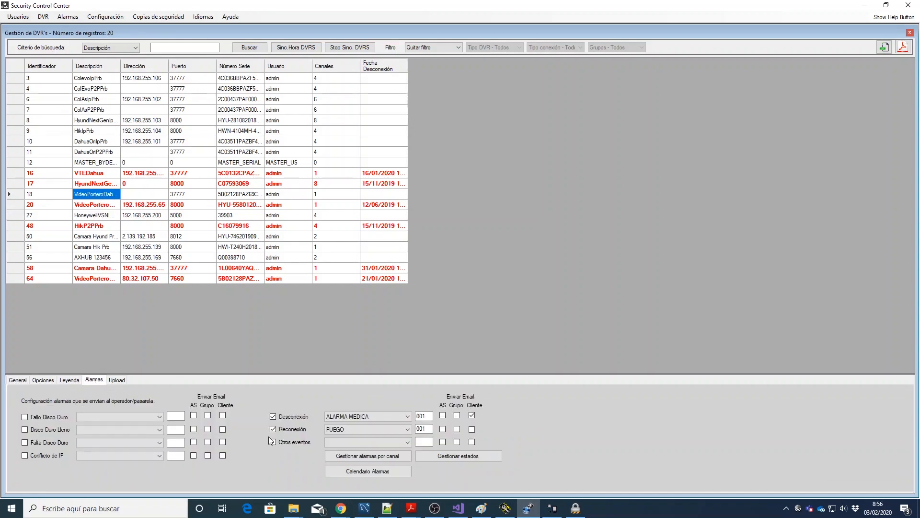
click(387, 472)
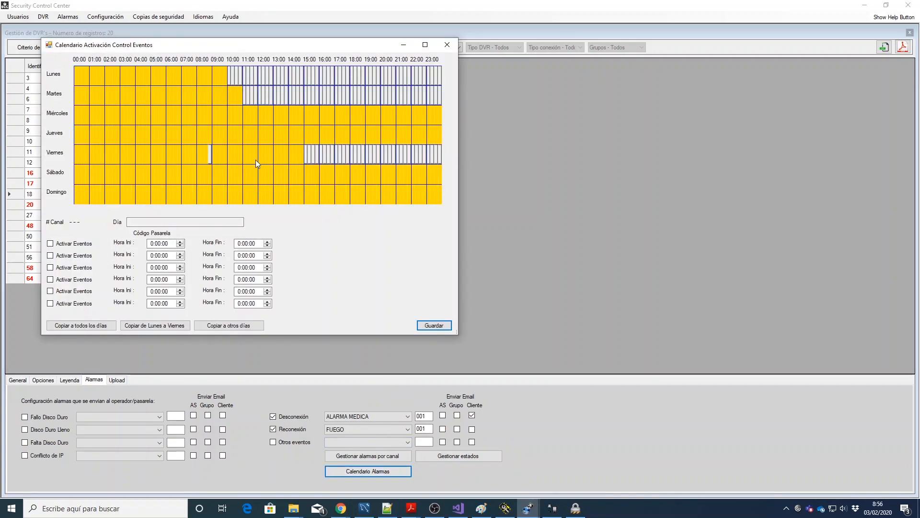
click(159, 75)
click(447, 46)
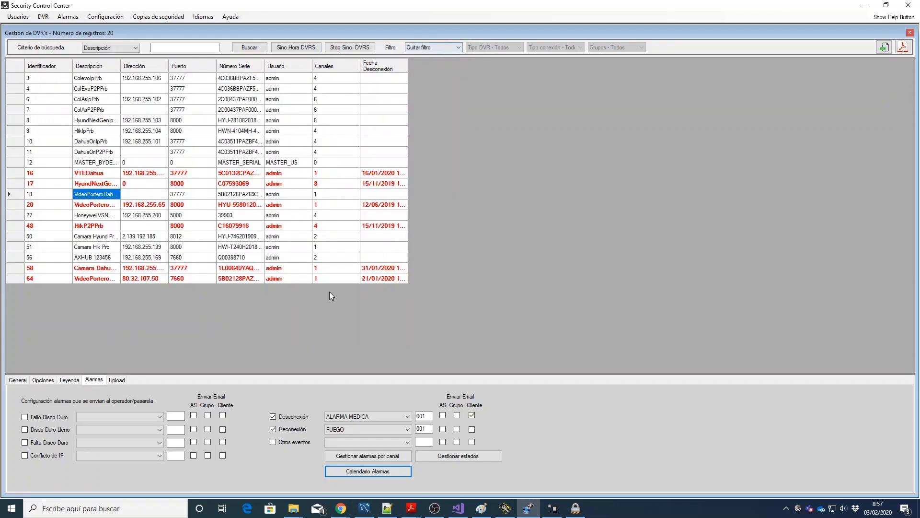
Step: Open DVR > DVR por Usuario to see Administrador's recorder and camera assignments
click(19, 380)
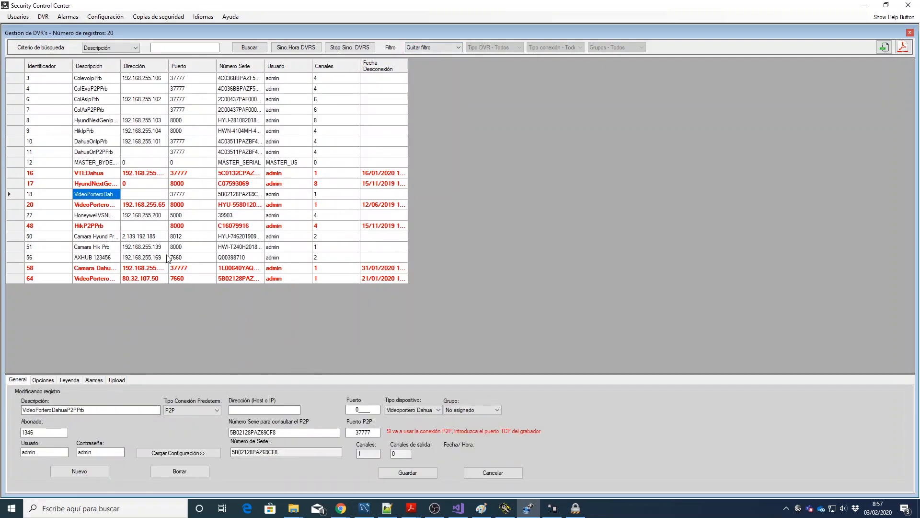
click(44, 17)
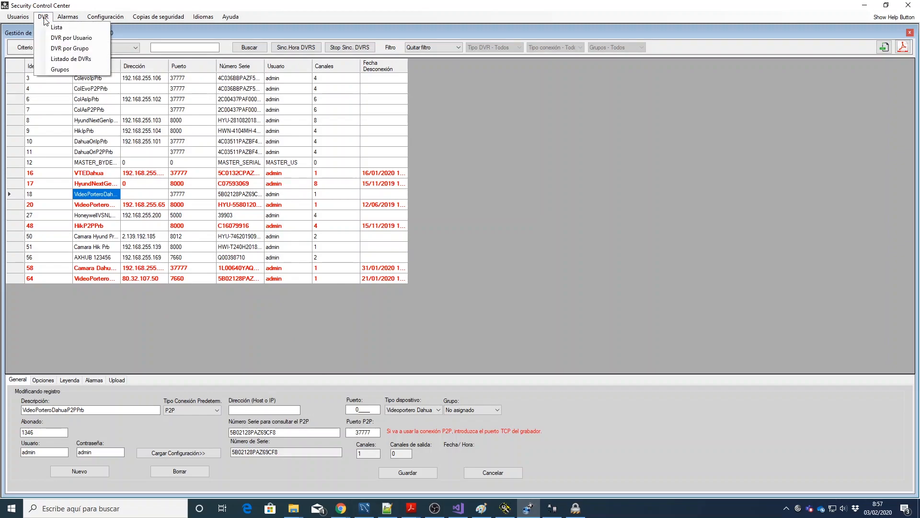
click(56, 38)
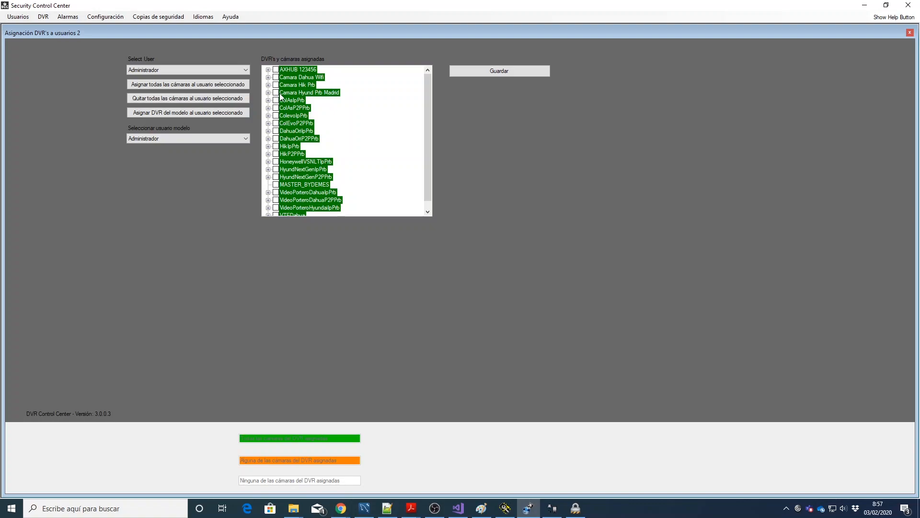
click(238, 71)
Step: Untick Canal 2 of ColevoIpPrb for Operador and save the assignment
click(185, 86)
click(268, 116)
click(284, 131)
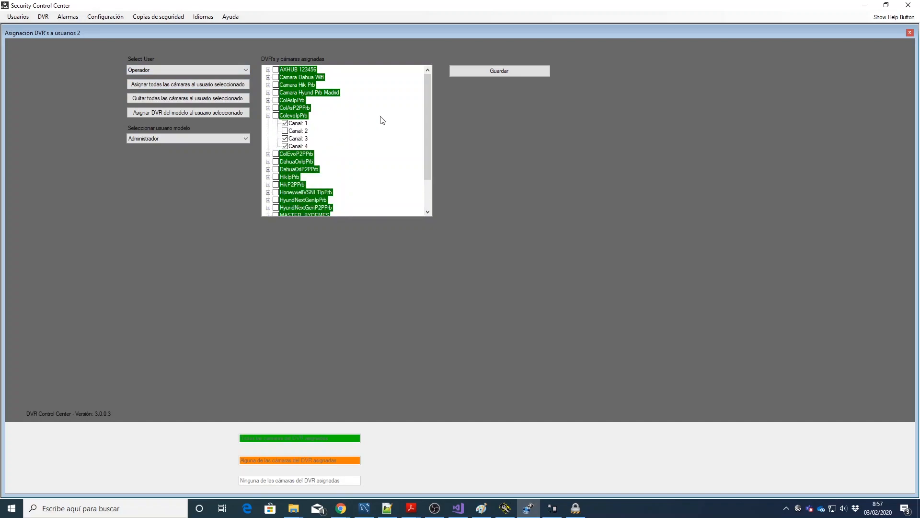
click(499, 71)
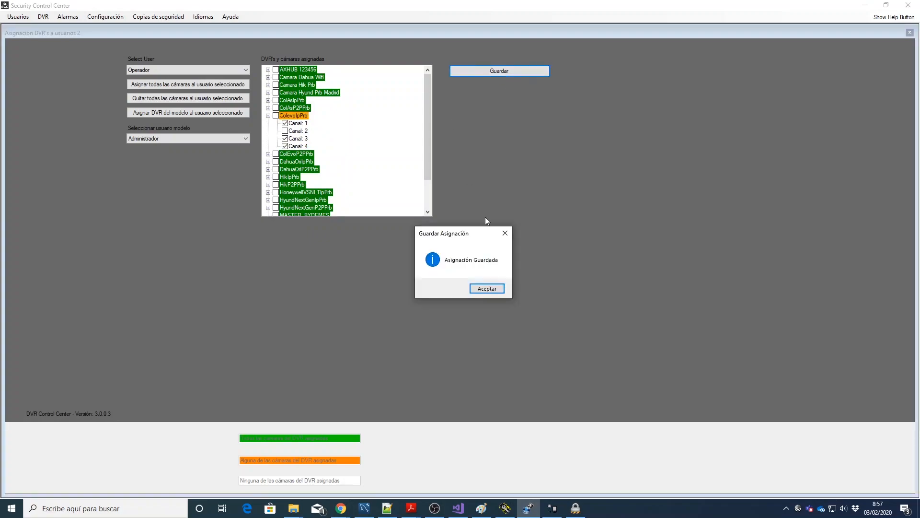
click(482, 288)
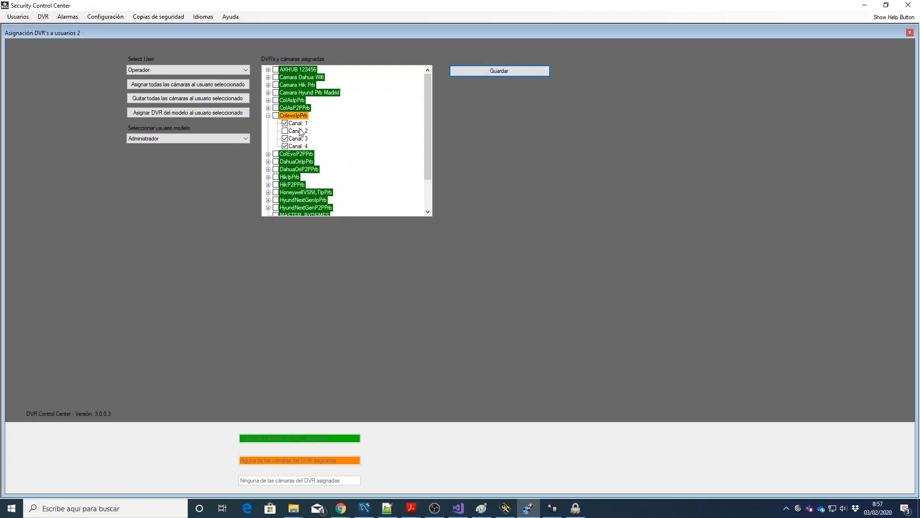
Step: Keep Operador as the edited user and bring up the model-user list
click(239, 72)
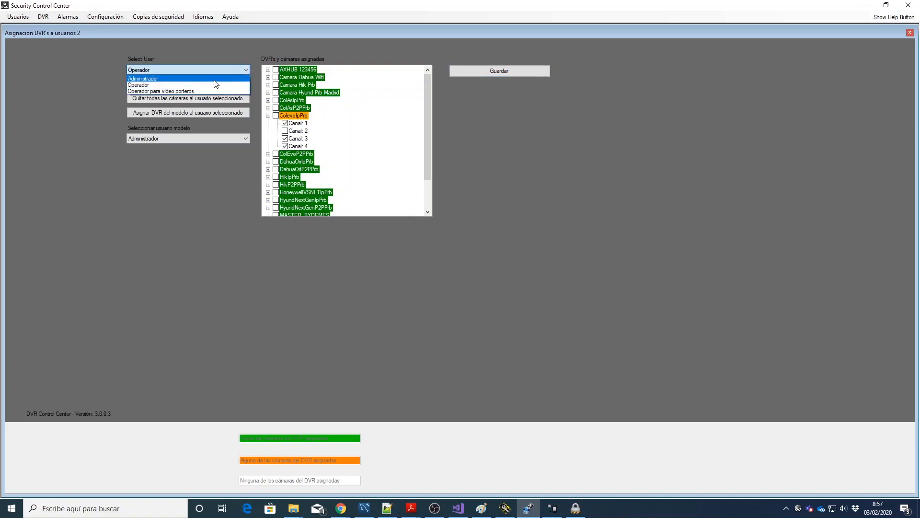
click(213, 85)
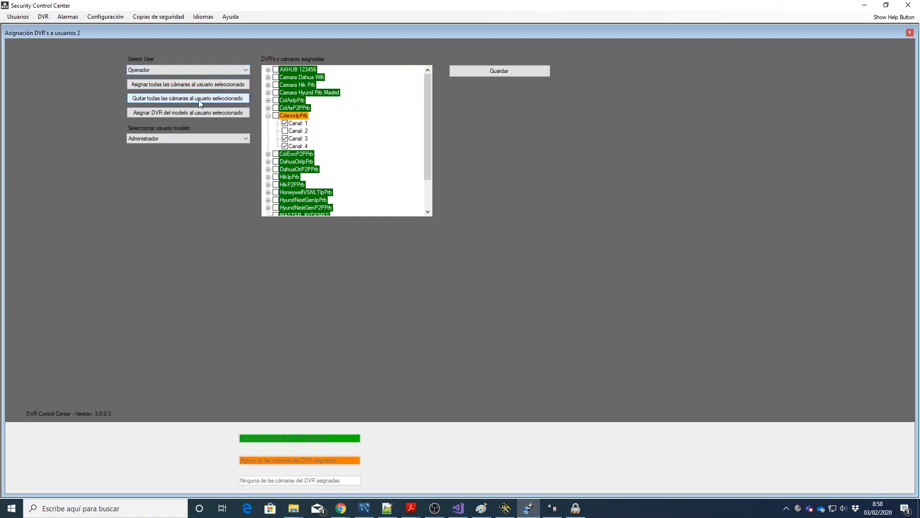
click(218, 136)
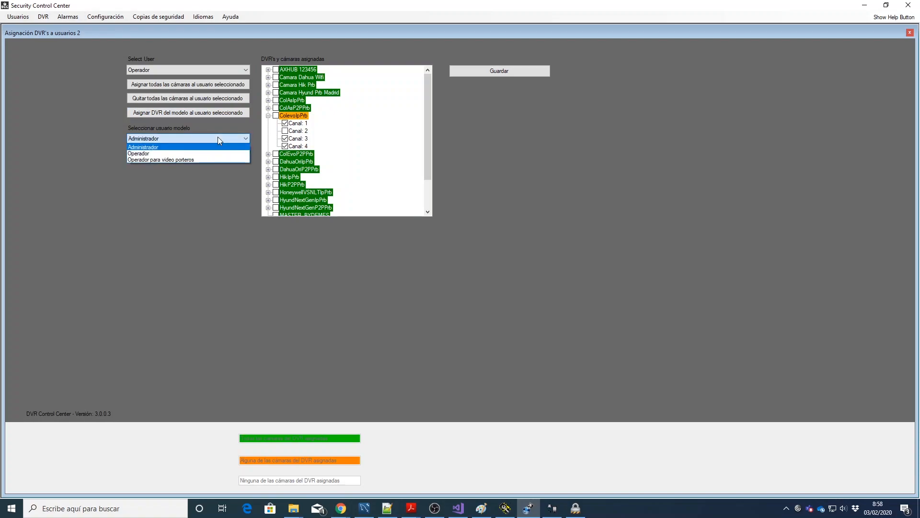
Step: Set Administrador as model user and compare its assignments before reselecting Operador
click(218, 136)
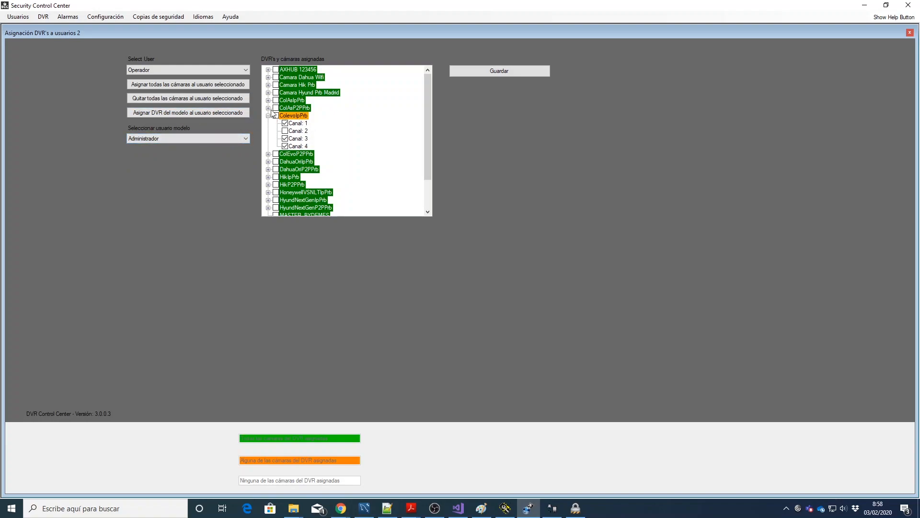
click(236, 71)
click(211, 82)
click(201, 70)
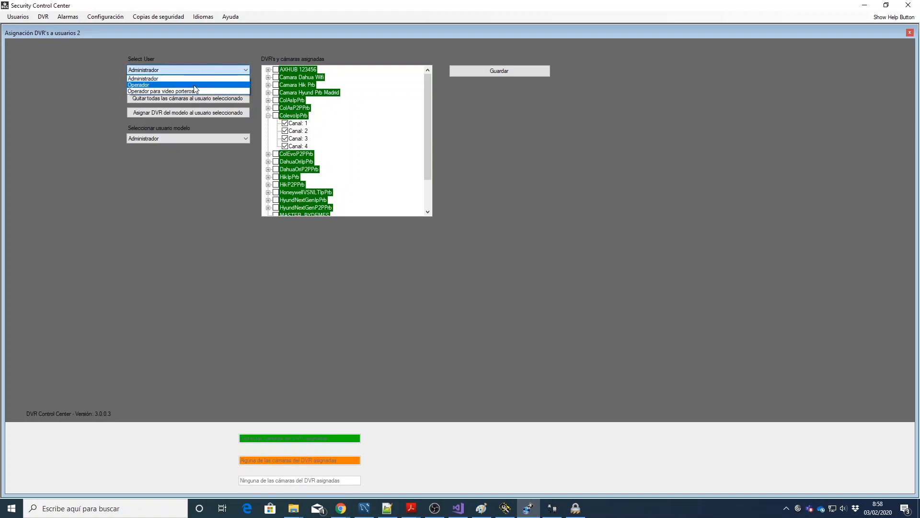
click(193, 82)
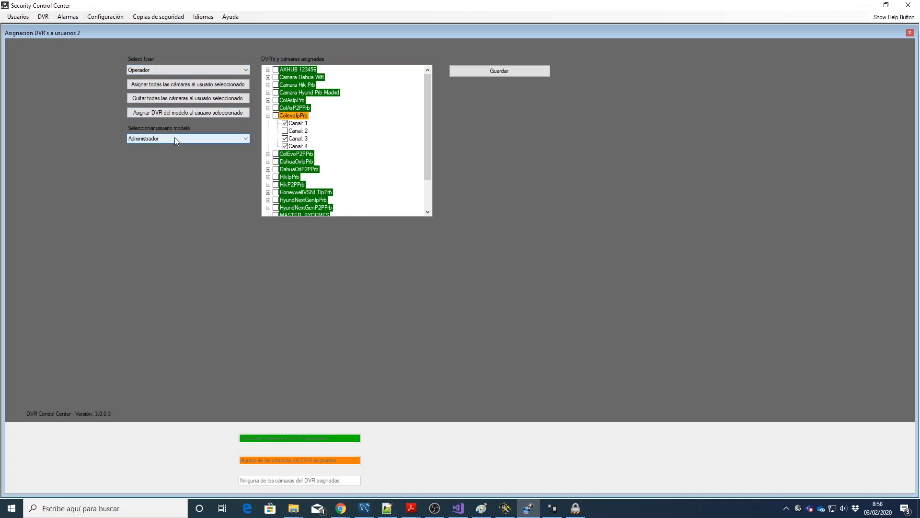
Step: Copy Administrador's assignments to Operador, giving 66 cameras across 19 recorders
click(208, 112)
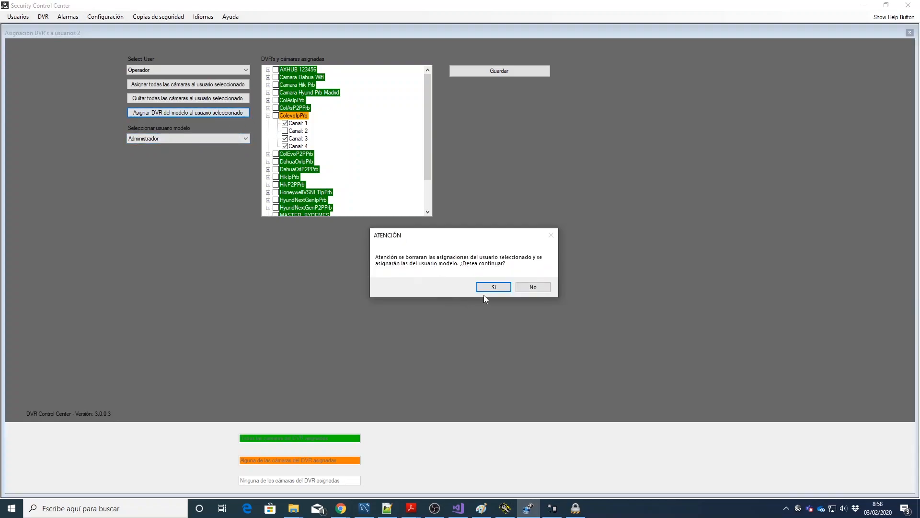
click(482, 289)
click(477, 284)
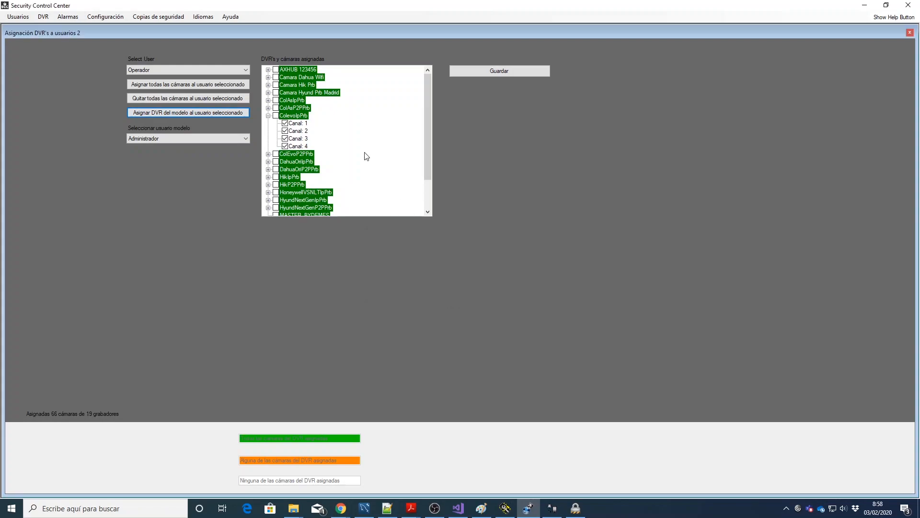
click(269, 115)
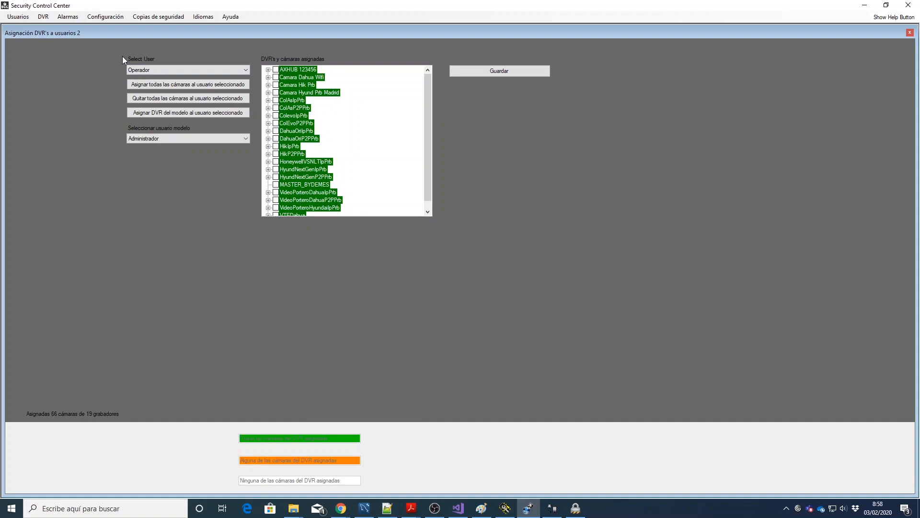
click(44, 19)
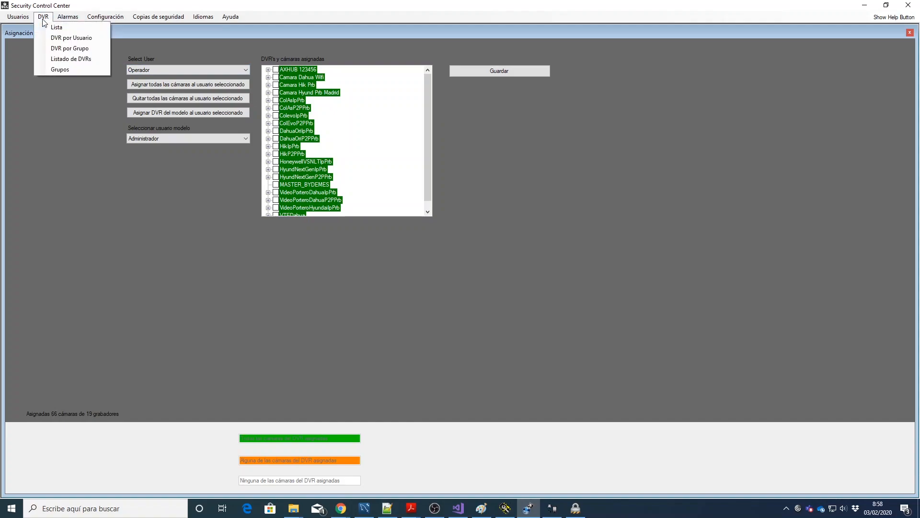
Step: View the DVR CSV listing and DVR list, then open Gestión de Grupos with its two groups
click(65, 59)
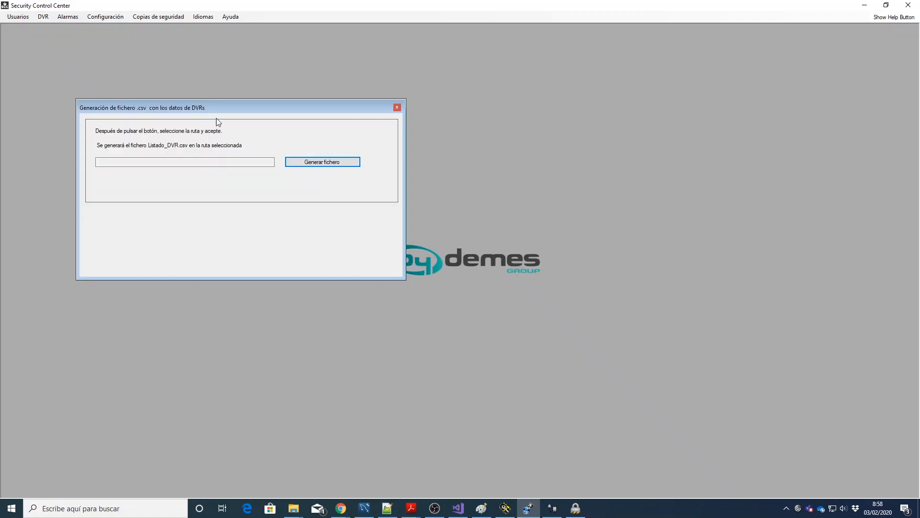
click(397, 108)
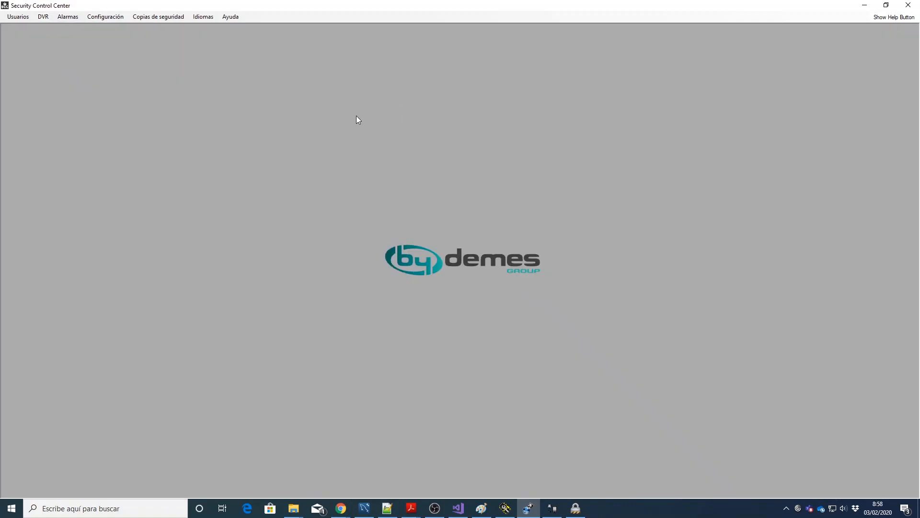
click(43, 17)
click(65, 36)
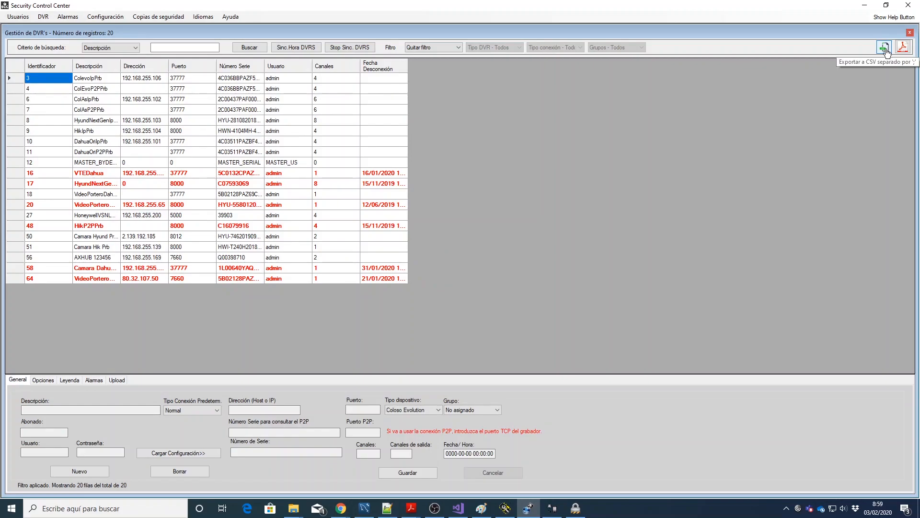
click(43, 17)
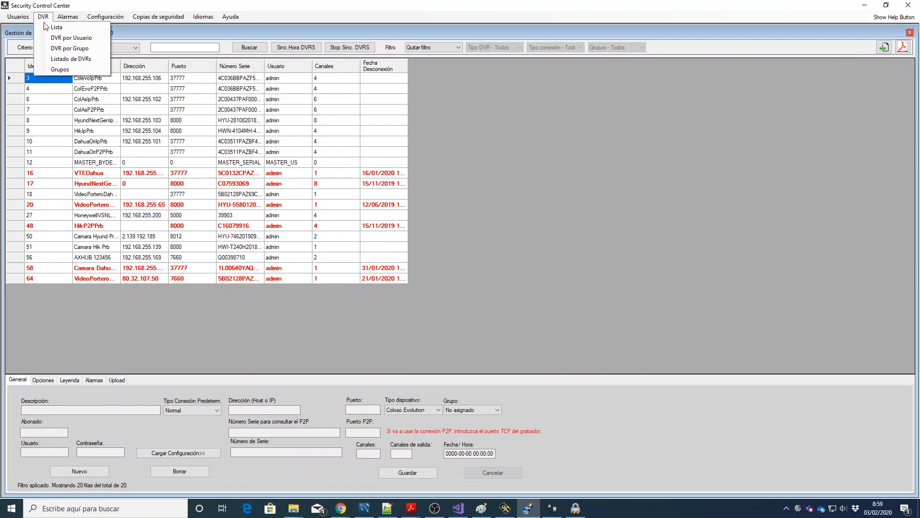
click(49, 72)
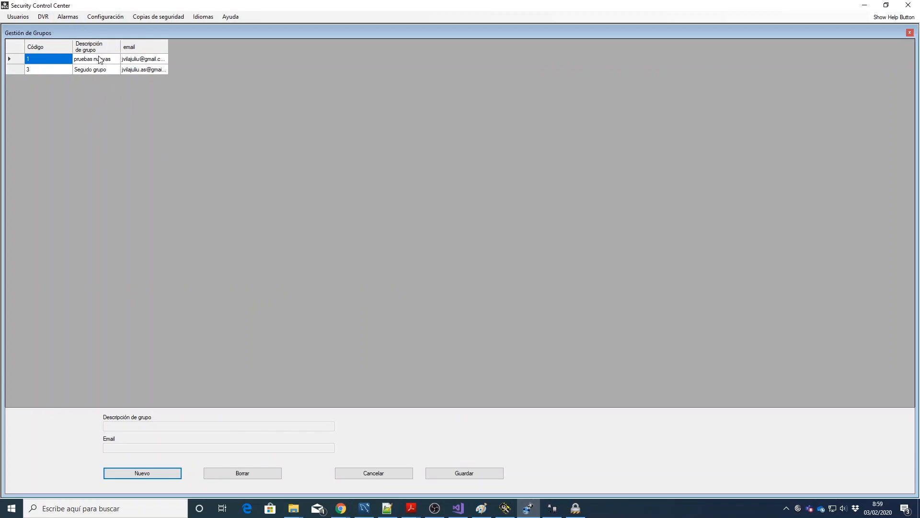
click(67, 18)
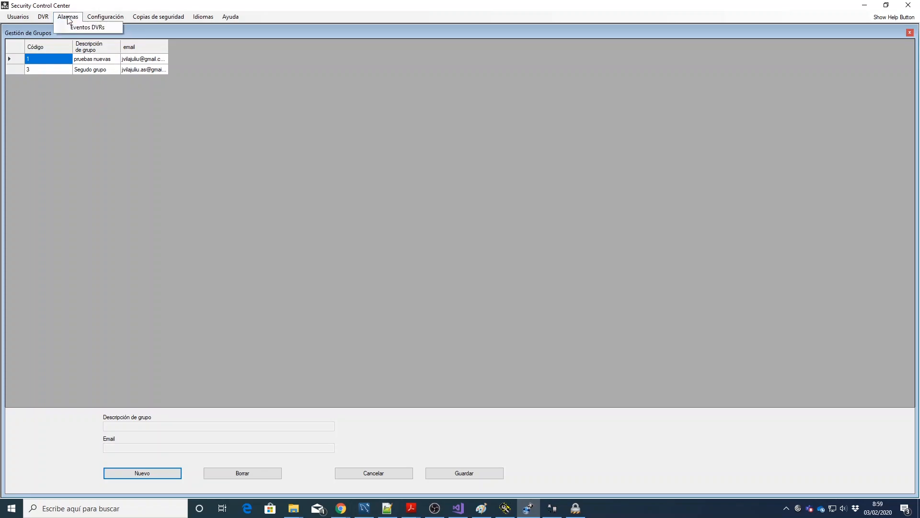
Step: Open Eventos DVRs, set start date 27/01/2020, and sort the events by Fecha
click(76, 27)
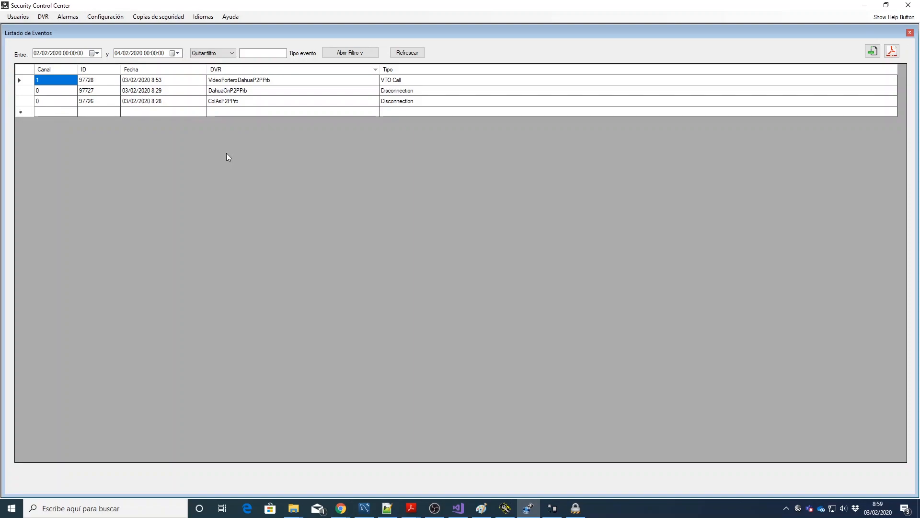
click(98, 53)
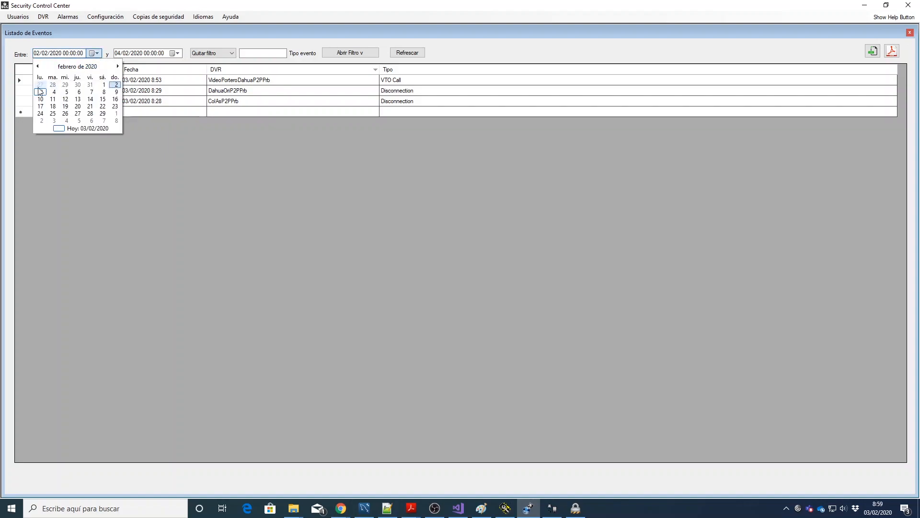
click(40, 85)
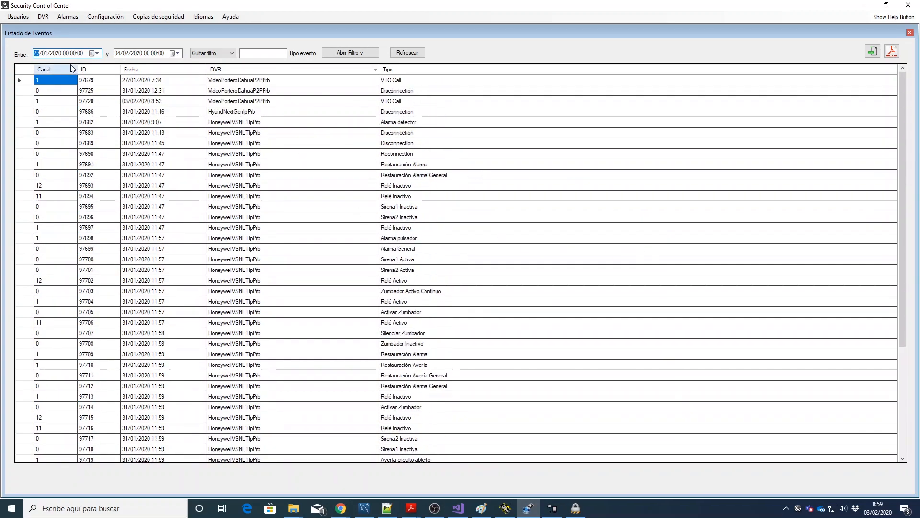
click(56, 68)
click(95, 72)
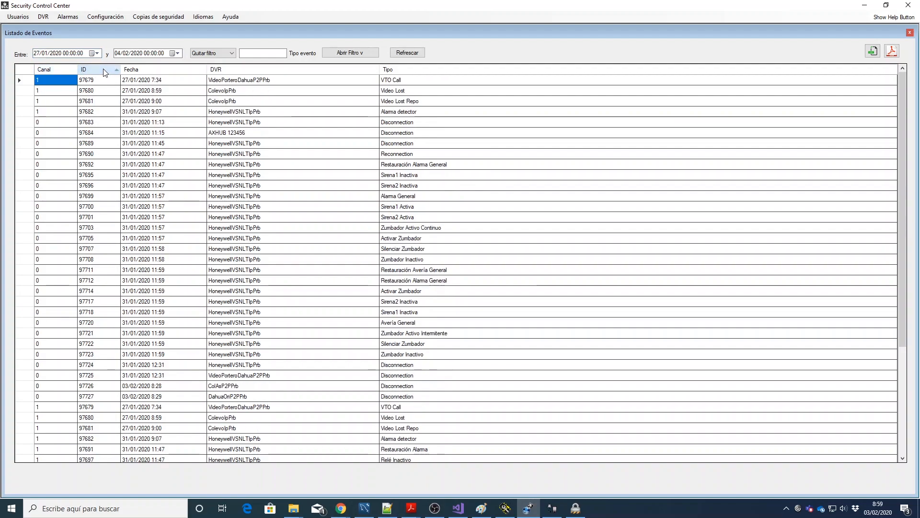
click(177, 72)
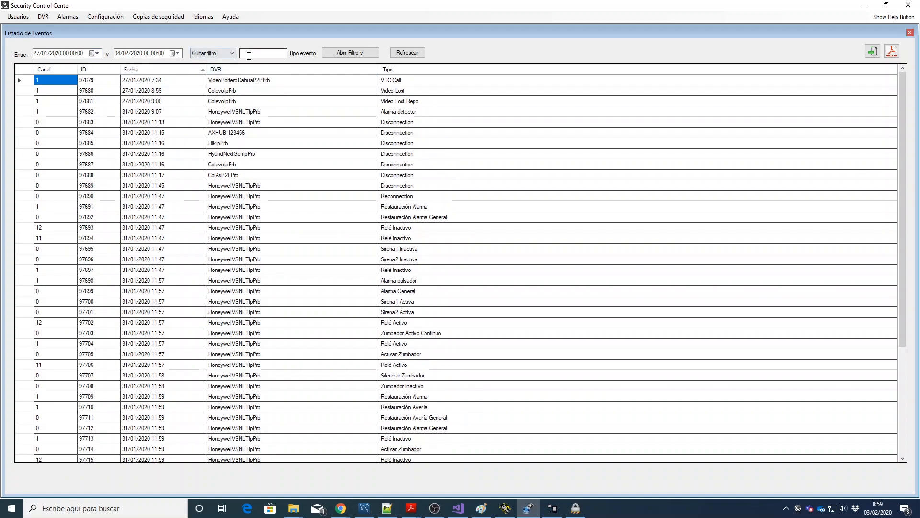
Step: Filter events by description 'ColEvo', refresh, then remove the description filter
click(232, 53)
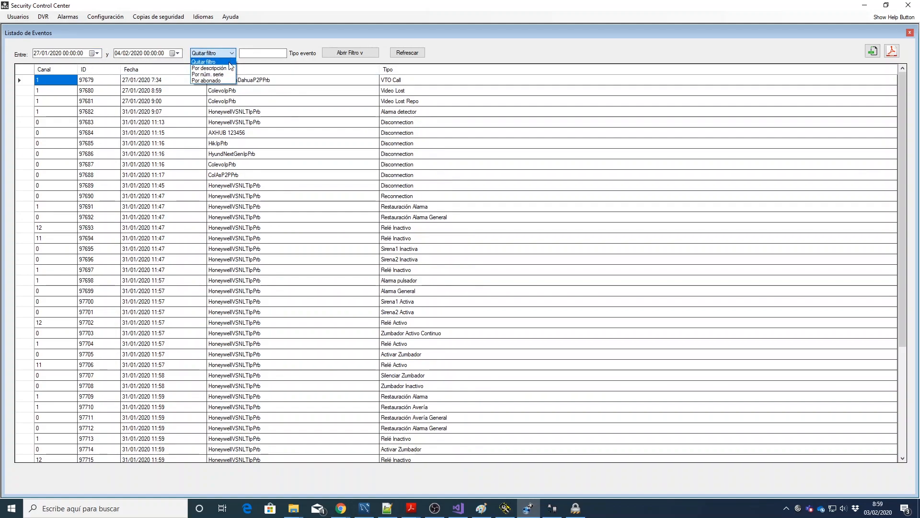
click(231, 67)
click(252, 53)
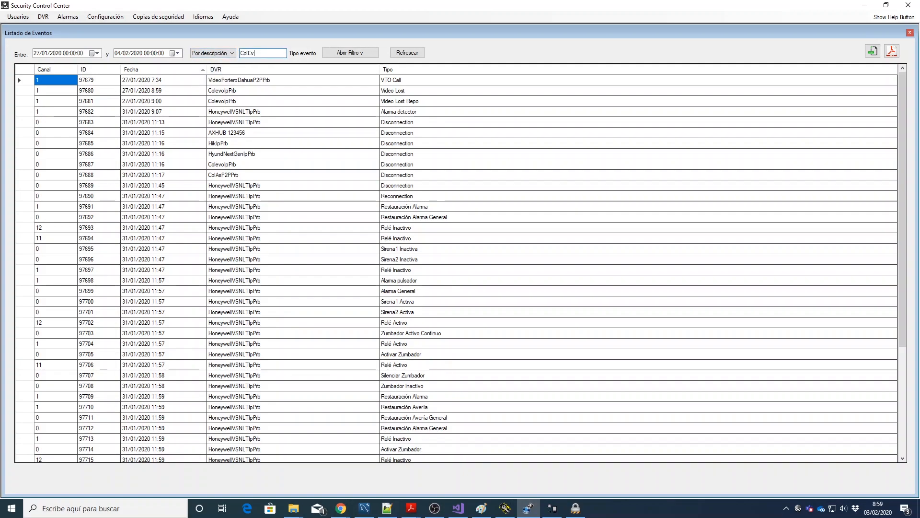
click(408, 53)
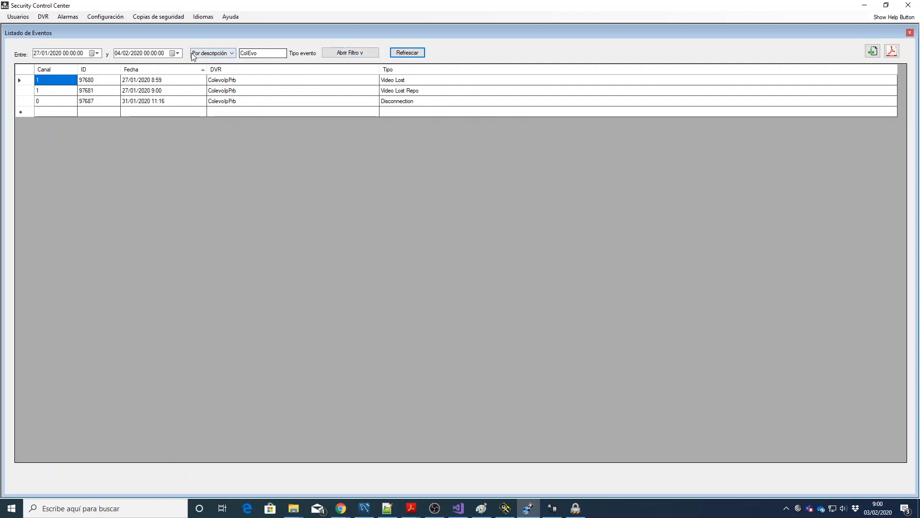
click(219, 53)
click(222, 66)
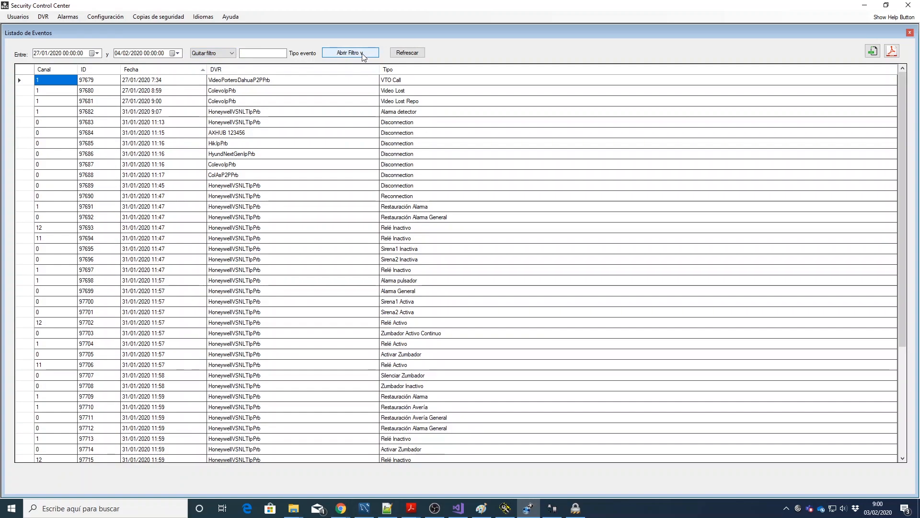
click(363, 53)
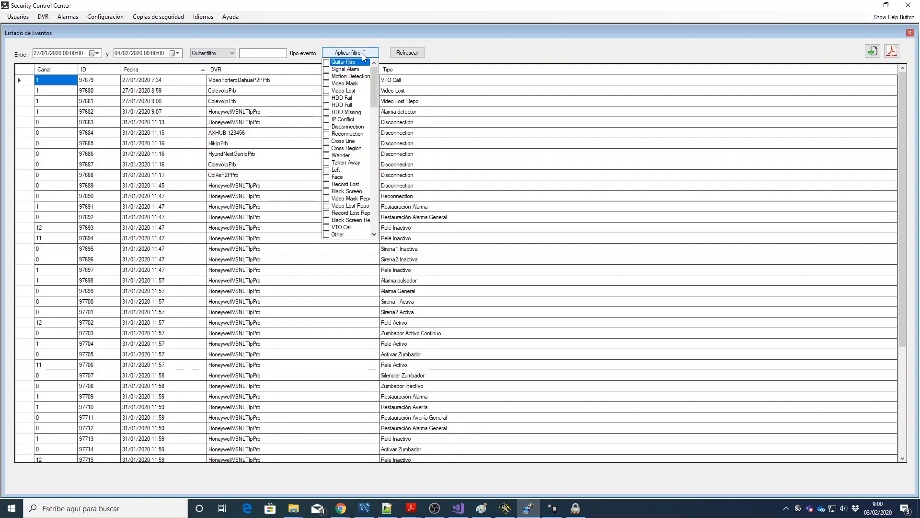
Step: Filter the event list to Disconnection and Reconnection types, leaving 12 events
click(327, 127)
click(326, 135)
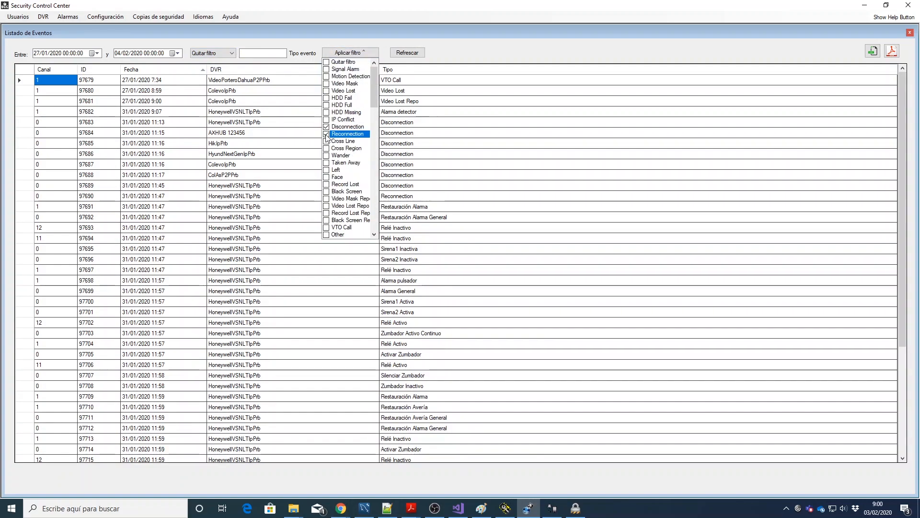
click(326, 136)
click(353, 53)
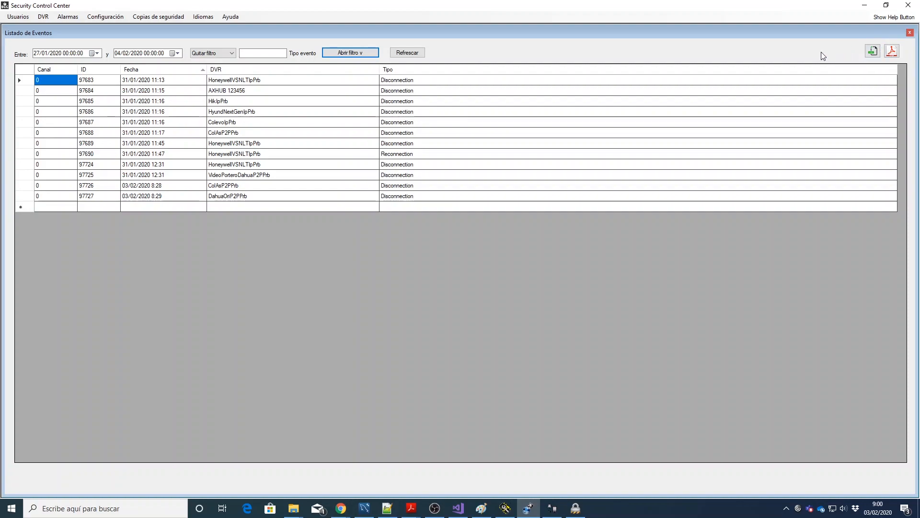
Step: Export the filtered events to PDF in the Descargas folder
click(891, 52)
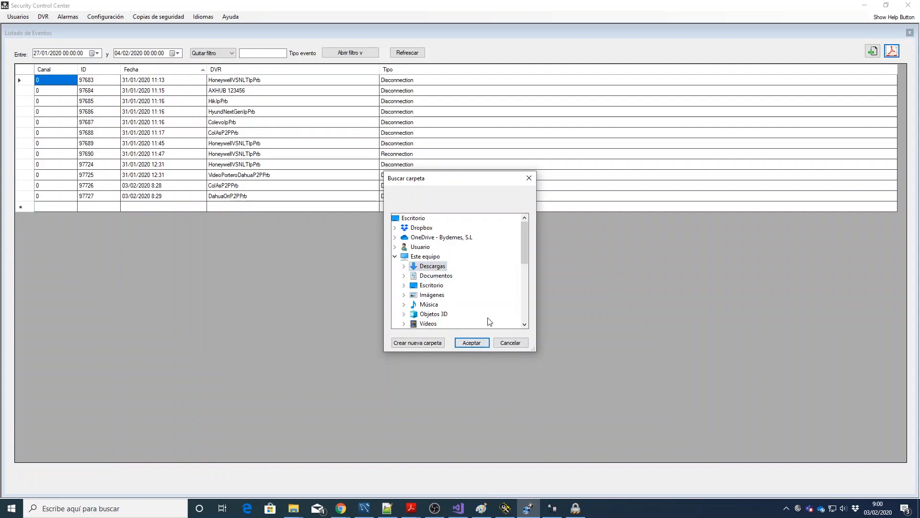
click(478, 344)
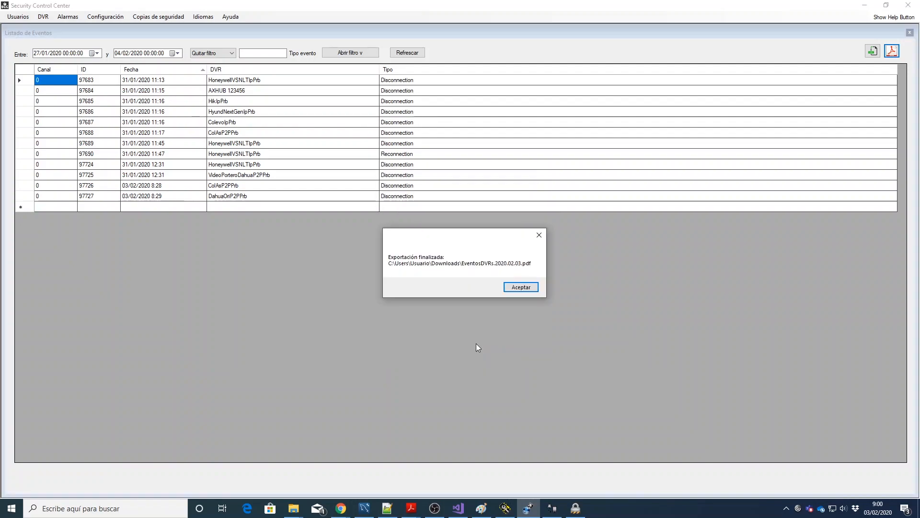
click(524, 286)
Step: Find Descargas via Windows search and open EventosDVRs.2020.02.03.pdf
click(295, 509)
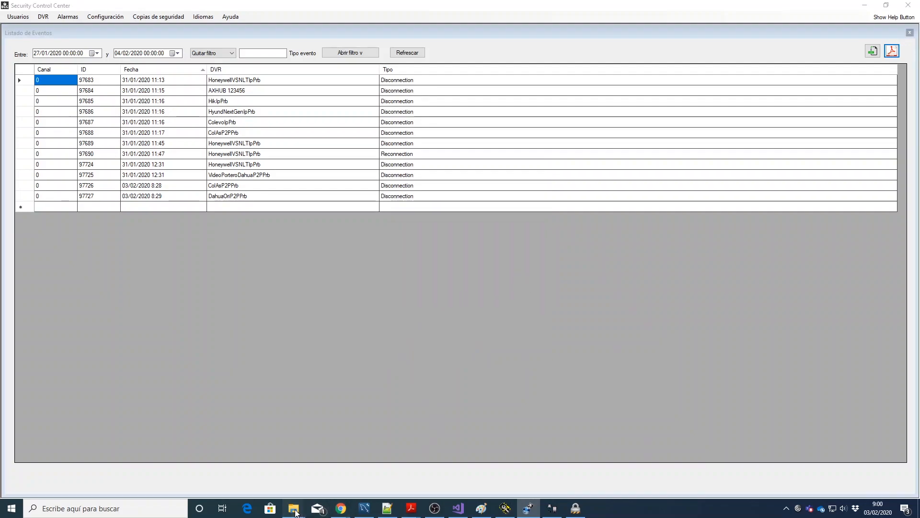
click(149, 509)
text(desca)
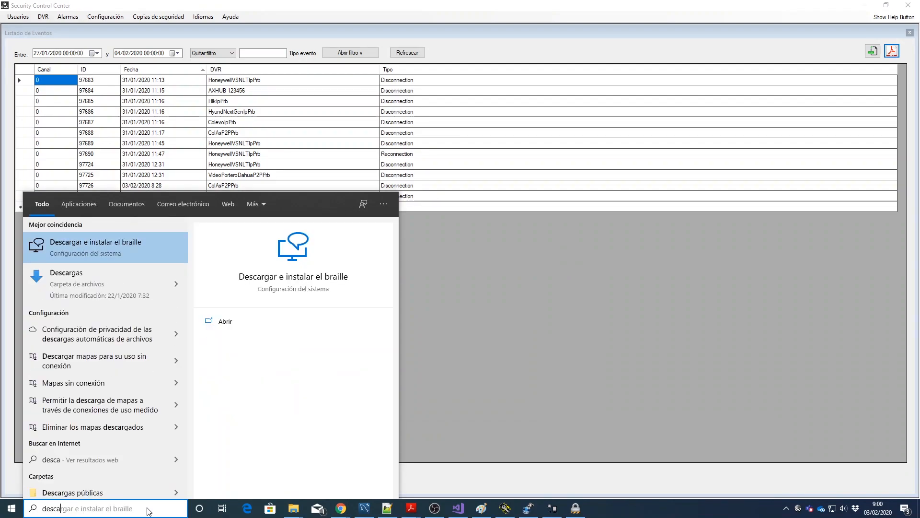
key(Down)
key(Return)
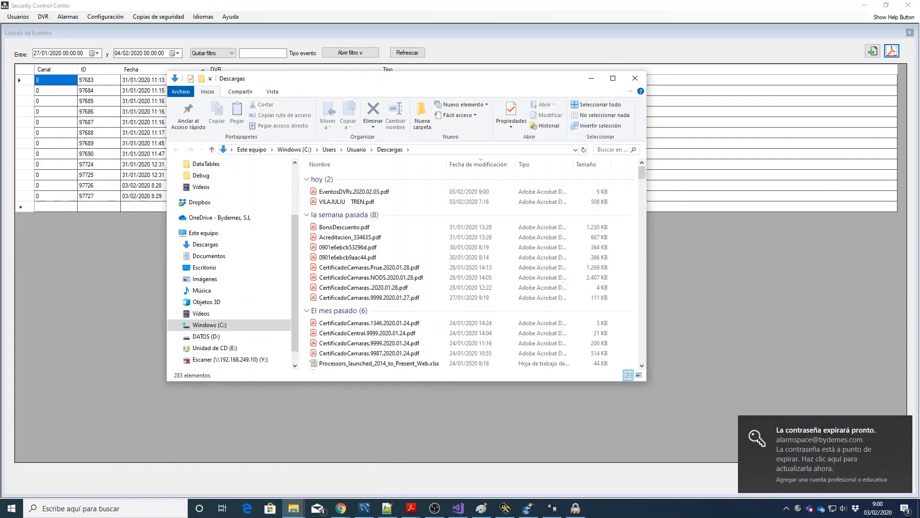
click(382, 191)
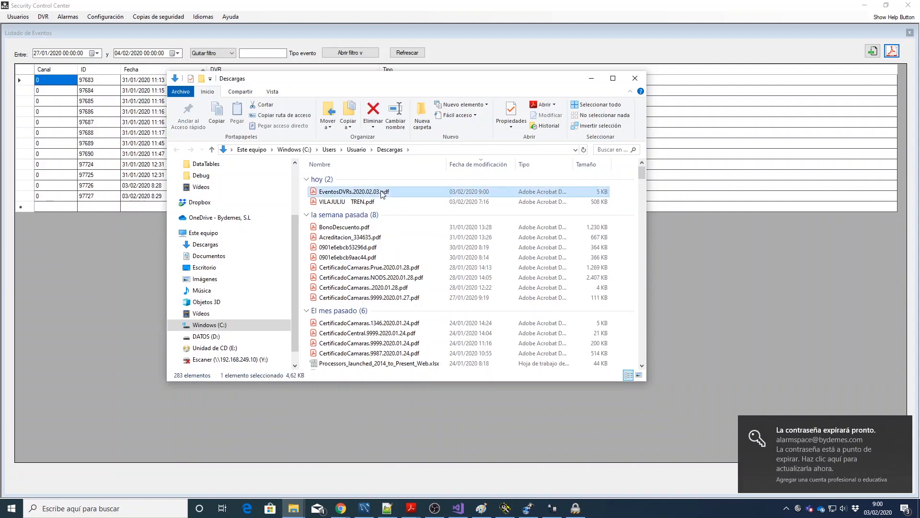
double_click(382, 191)
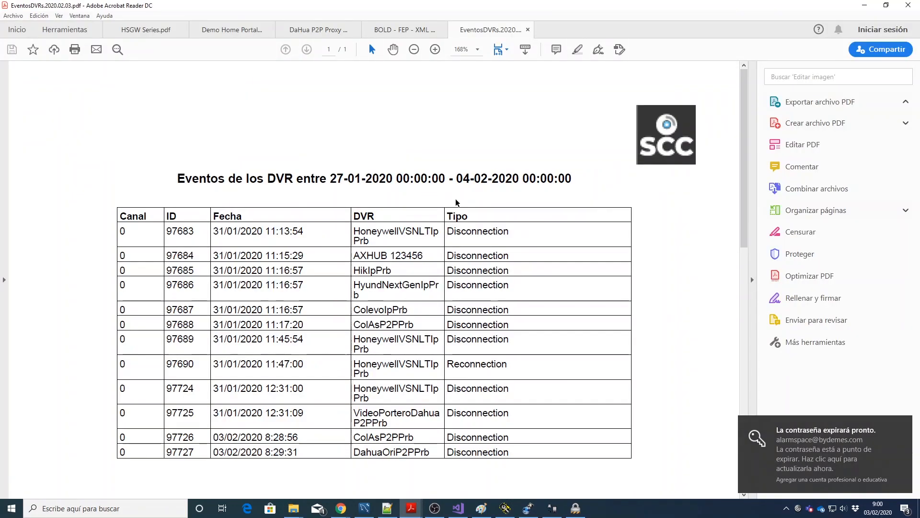
Step: Scroll through the EventosDVRs.2020.02.03.pdf report and minimize Acrobat Reader
scroll(597, 216, down, 1)
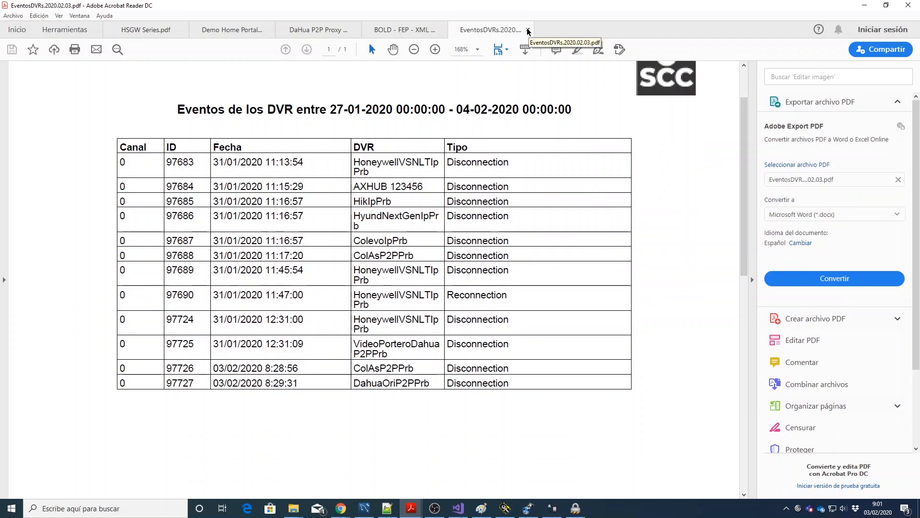
click(864, 5)
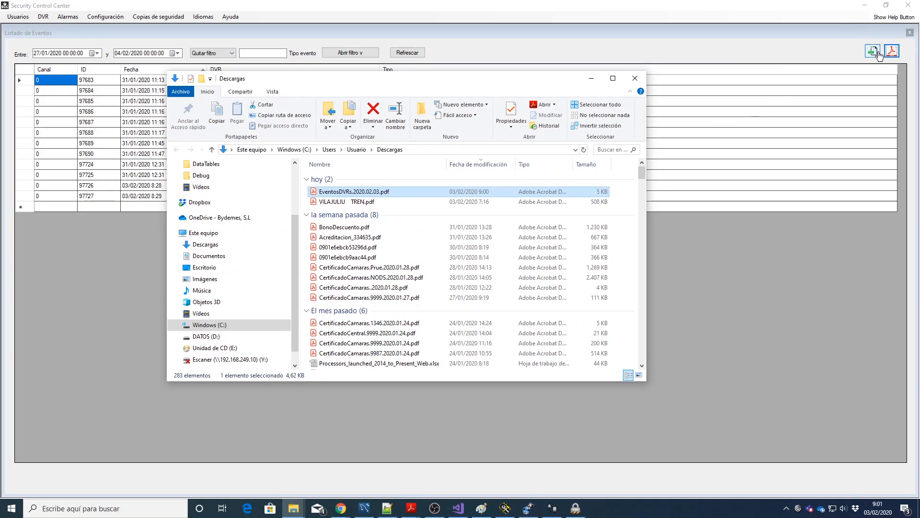
Step: Export the filtered DVR events to CSV in the Descargas folder
click(853, 53)
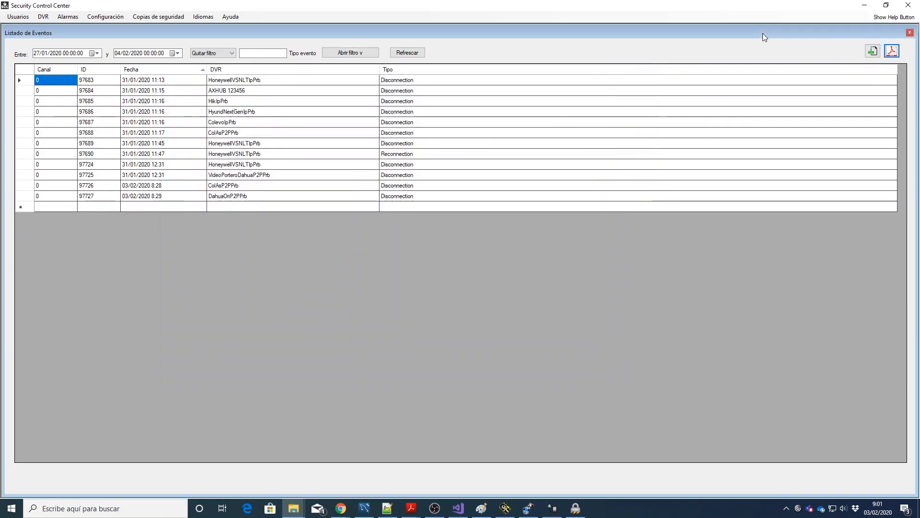
click(872, 51)
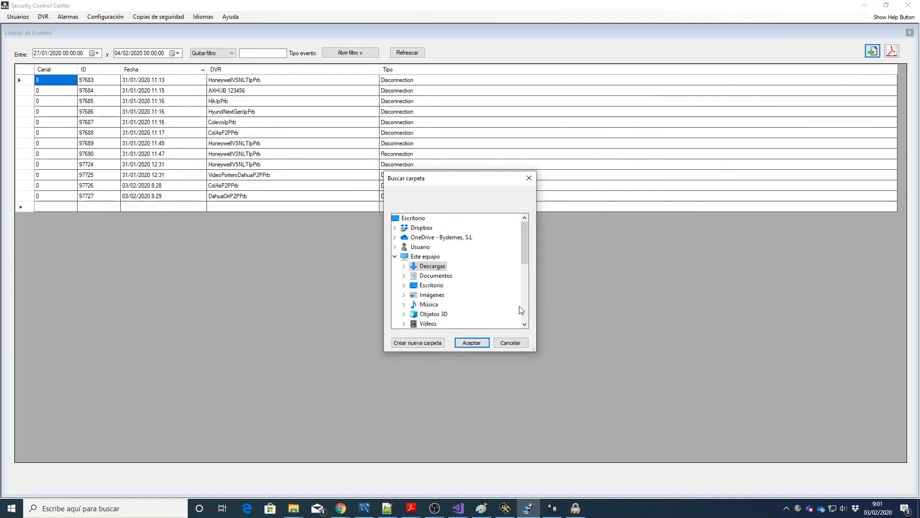
click(472, 343)
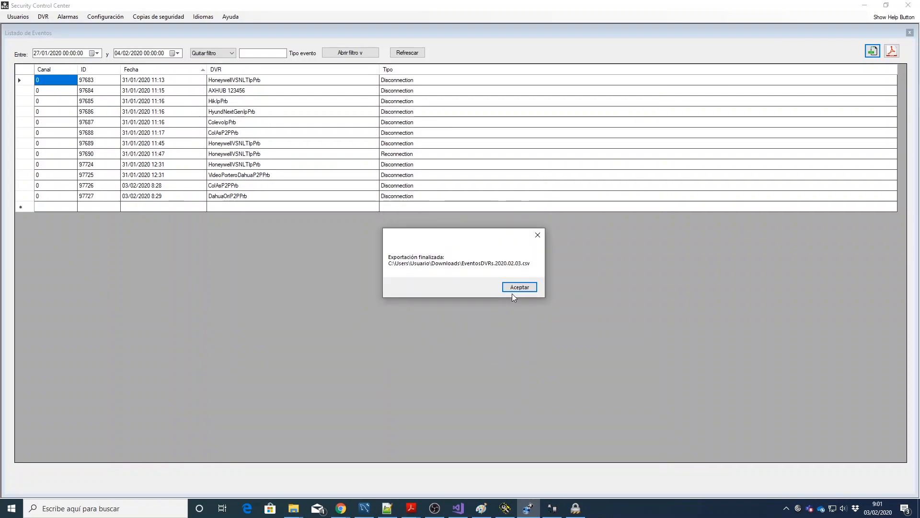
click(516, 289)
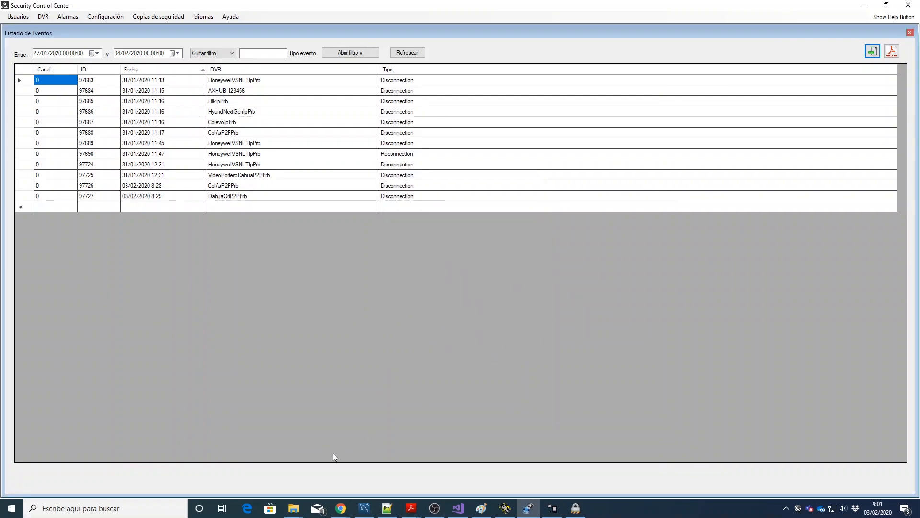
Step: Open EventosDVRs.2020.02.03.csv from the Descargas folder window
click(294, 508)
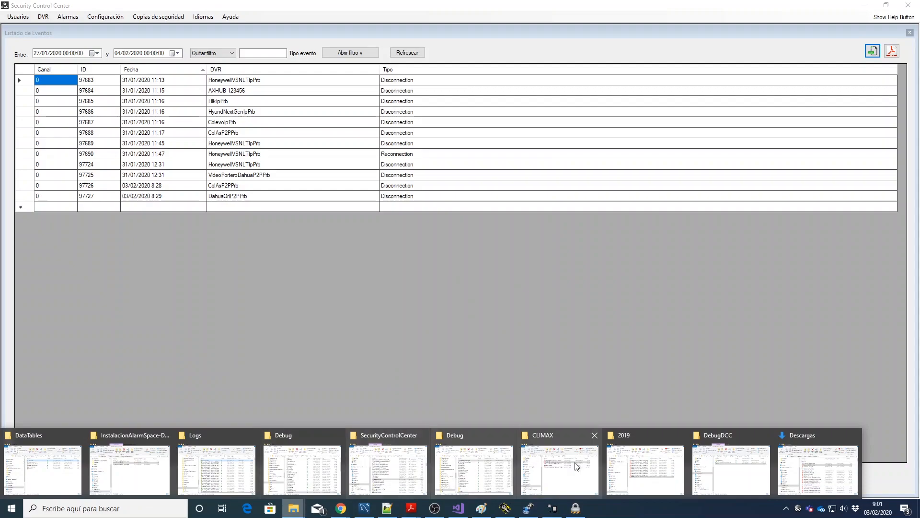
click(791, 453)
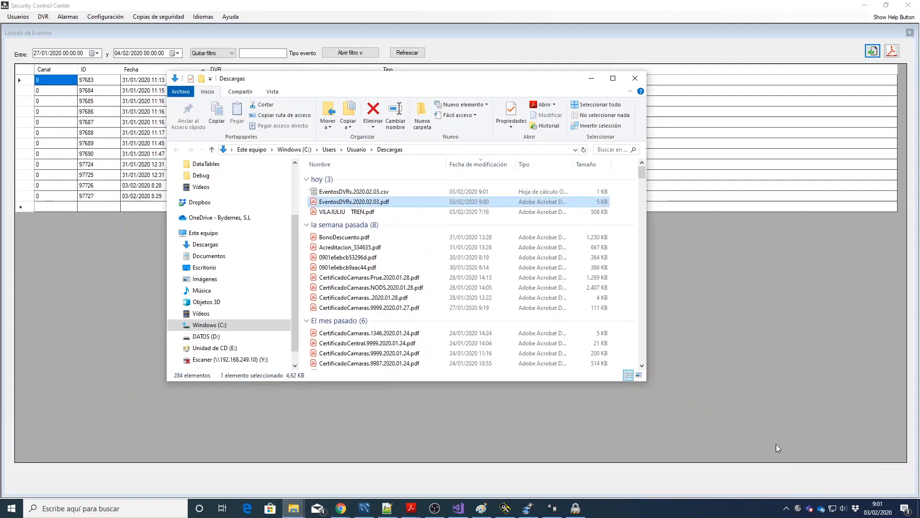
double_click(375, 192)
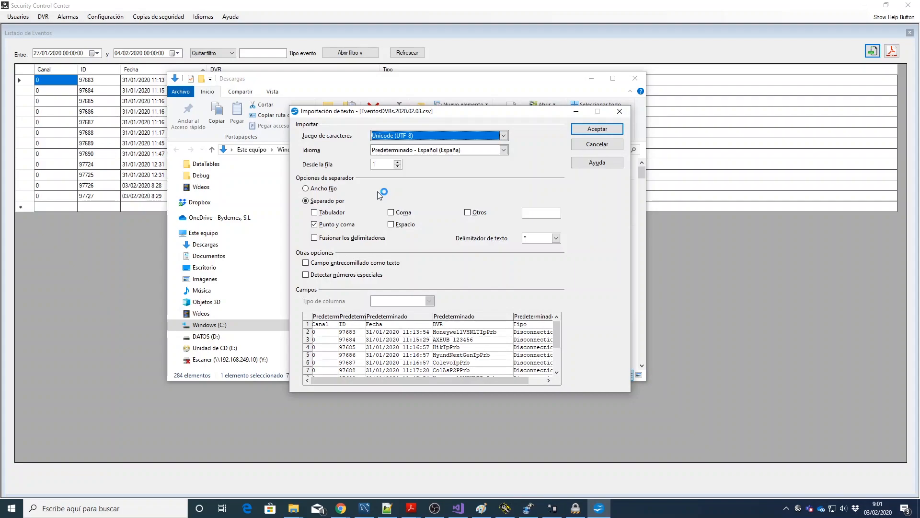
Step: Import the semicolon-separated CSV into Calc, try saving as Excel 97/2000/XP, cancel, and close Calc
click(597, 128)
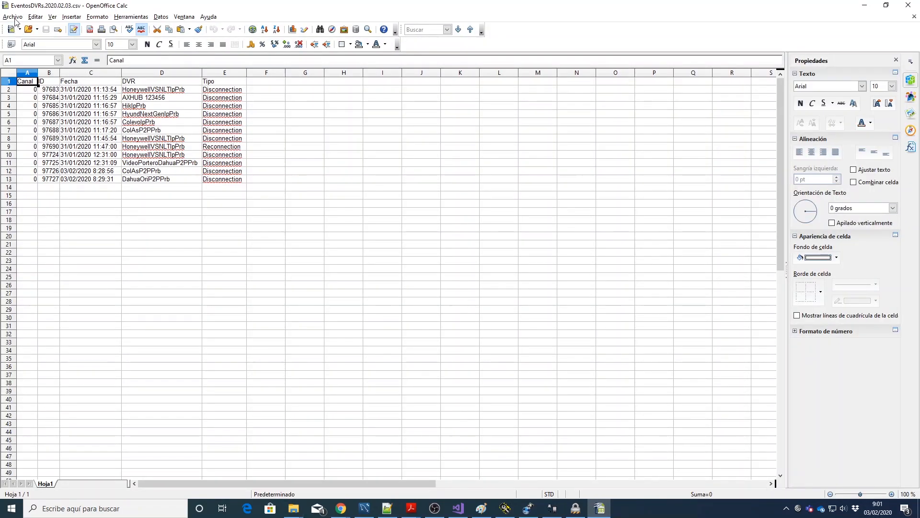
click(15, 18)
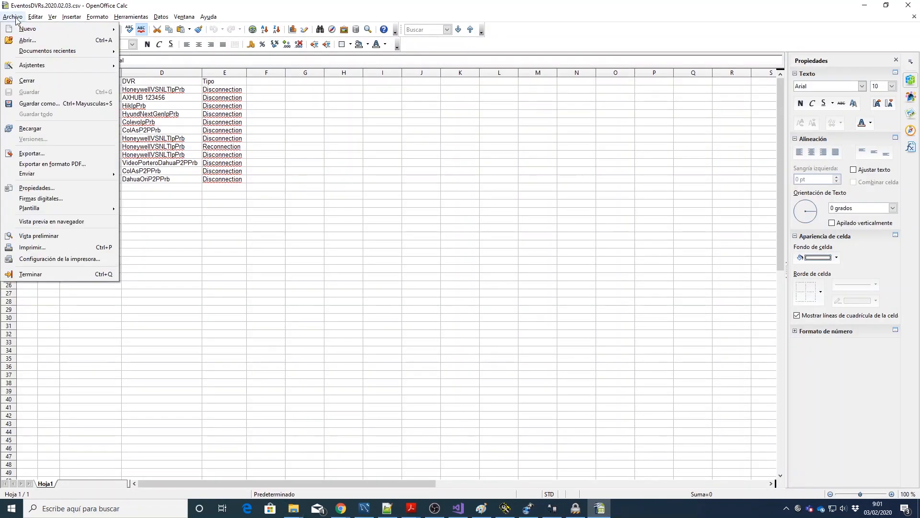
click(49, 104)
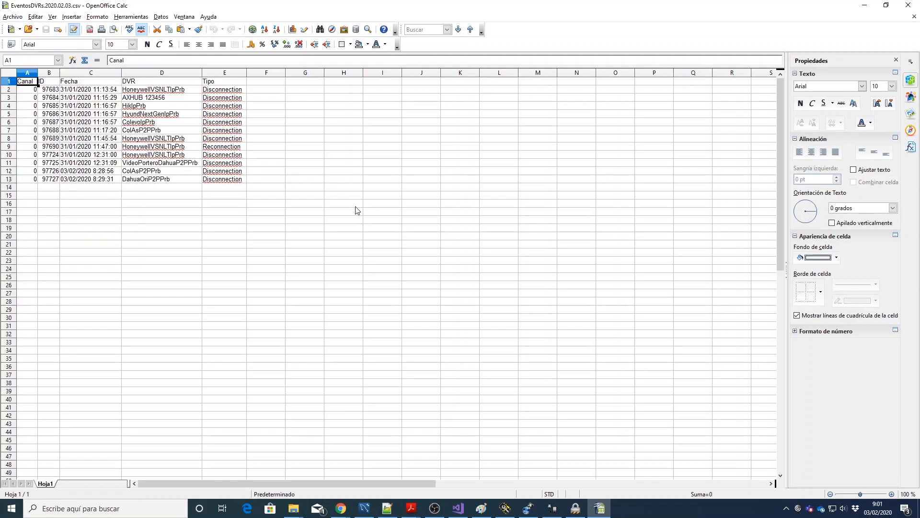
click(302, 233)
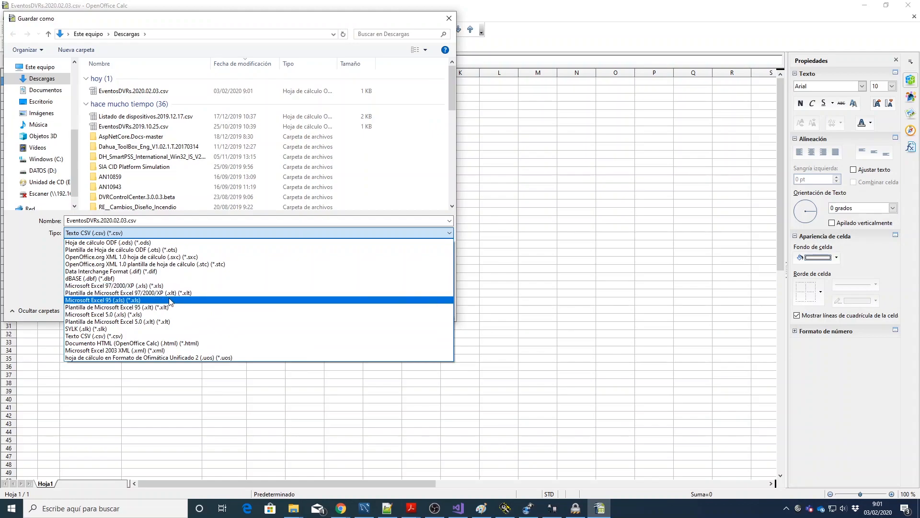
click(168, 285)
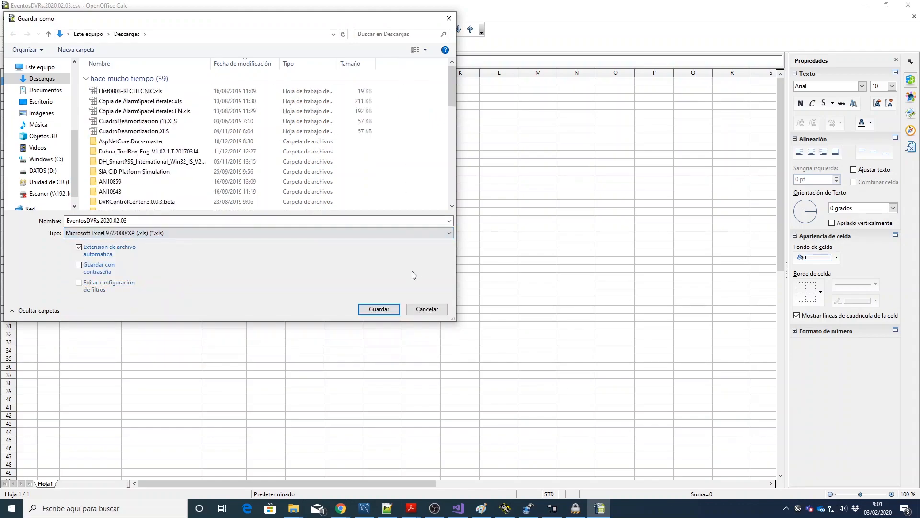
click(426, 309)
click(908, 10)
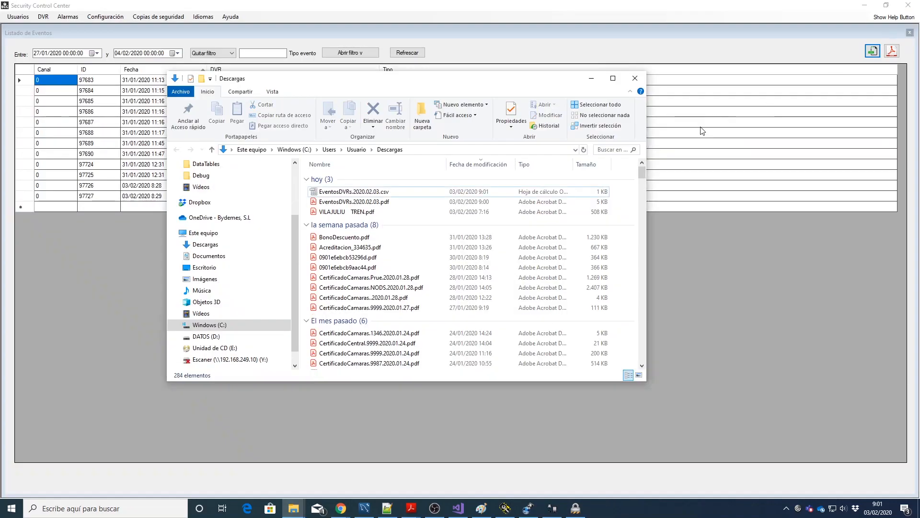
Step: Close the Descargas folder and open the Configuración del sistema form
click(592, 76)
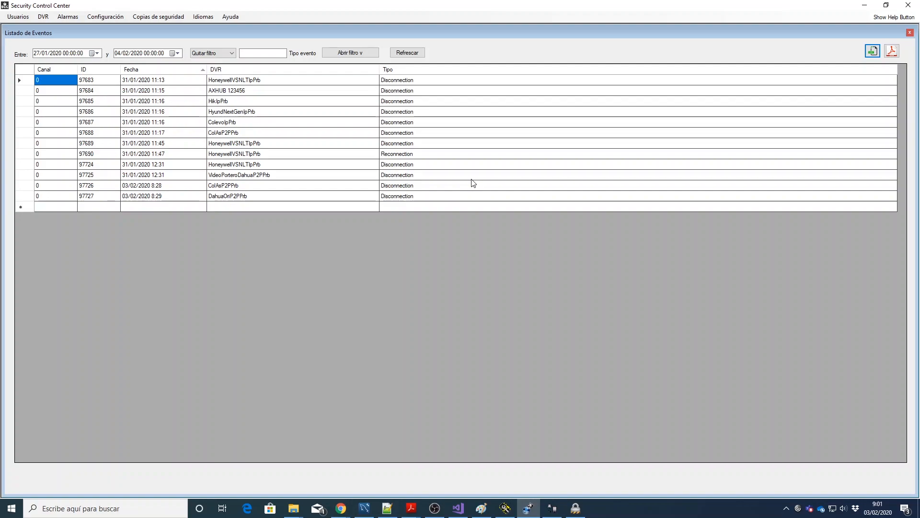
click(93, 19)
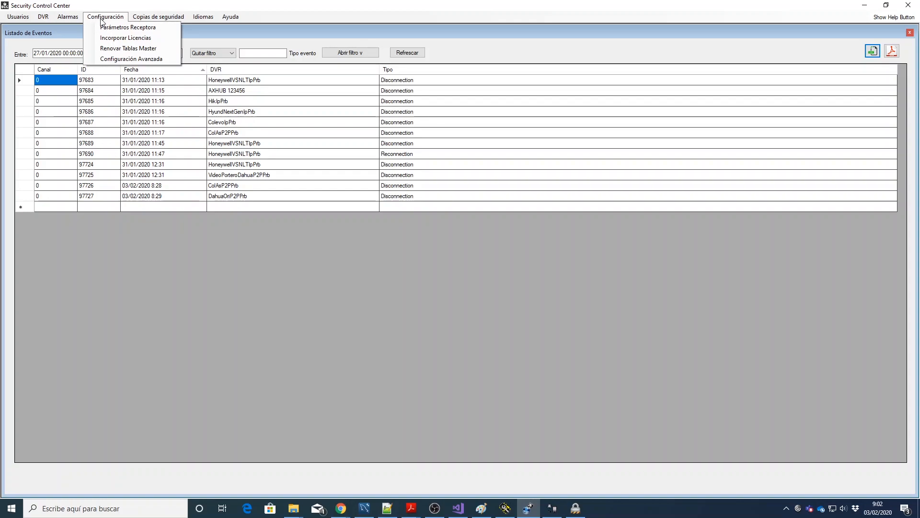
click(107, 27)
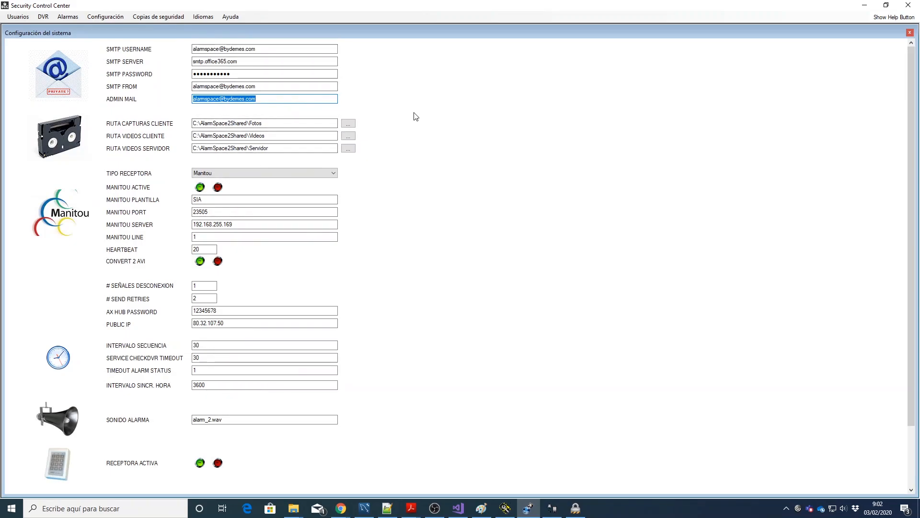
scroll(417, 121, down, 3)
scroll(415, 121, up, 3)
click(253, 49)
drag(253, 49, 177, 47)
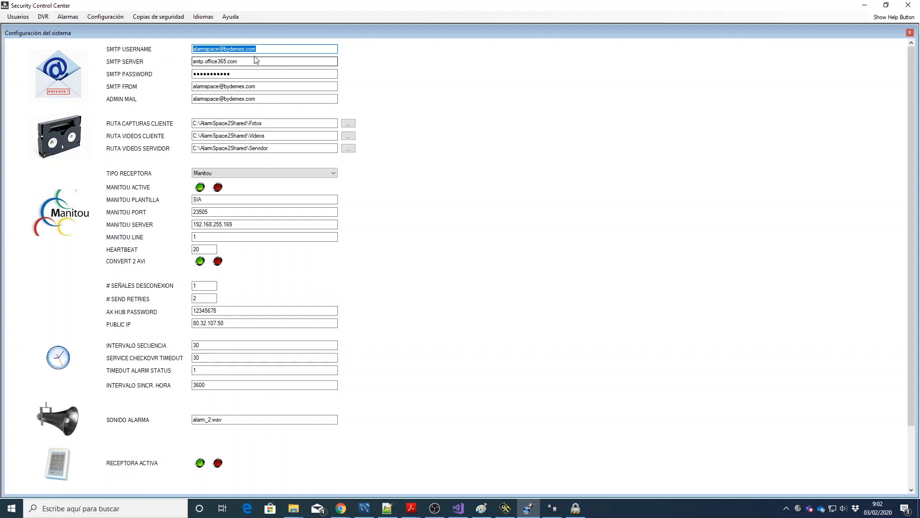
drag(268, 47, 191, 48)
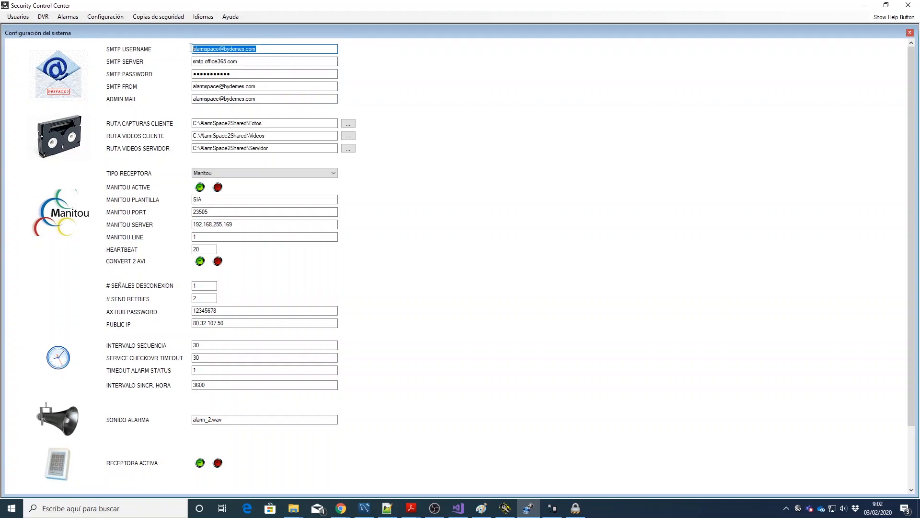
click(279, 49)
double_click(247, 49)
click(255, 60)
double_click(255, 60)
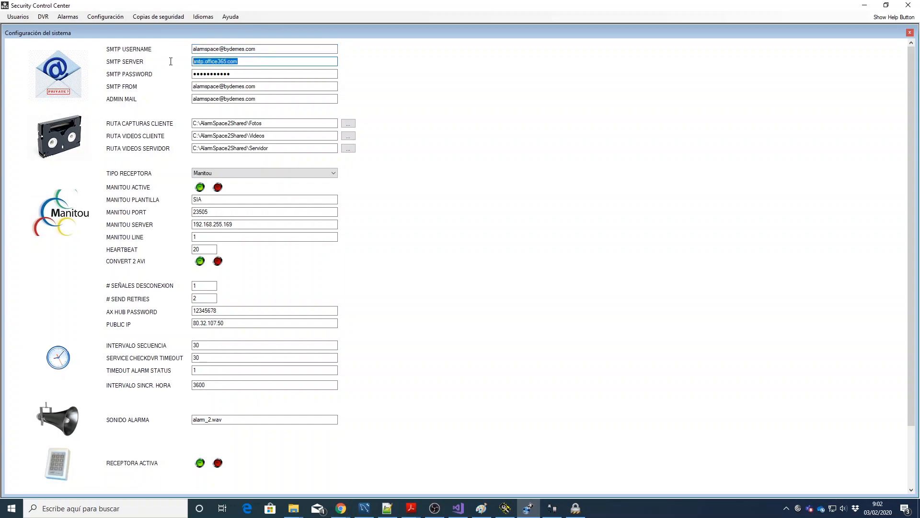
drag(226, 73, 185, 74)
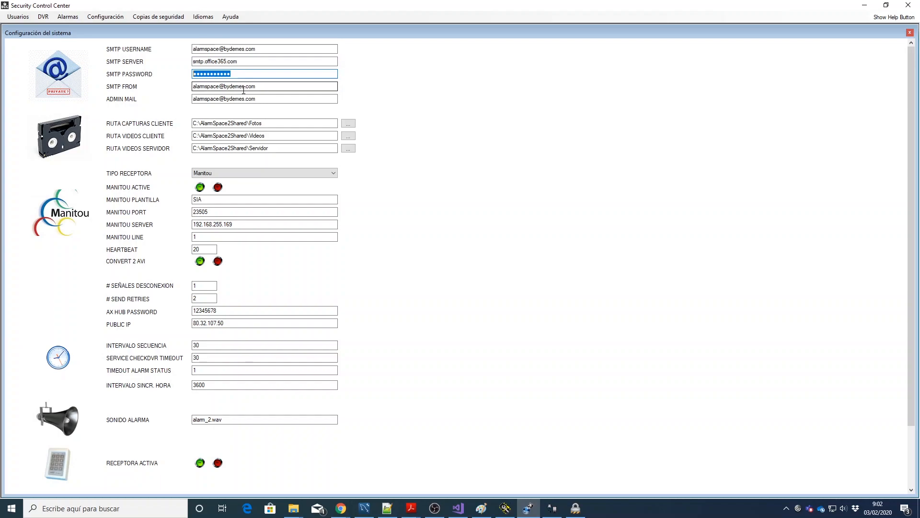
click(261, 88)
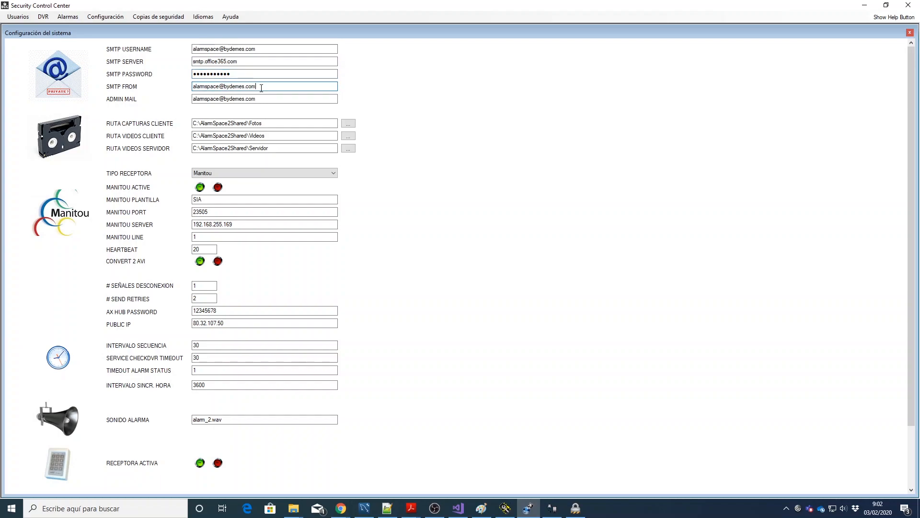
drag(267, 97, 188, 96)
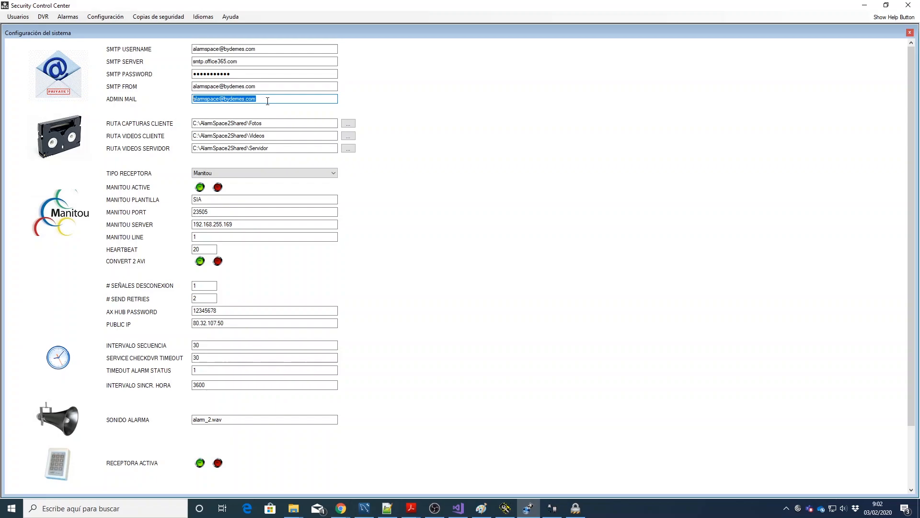
click(265, 49)
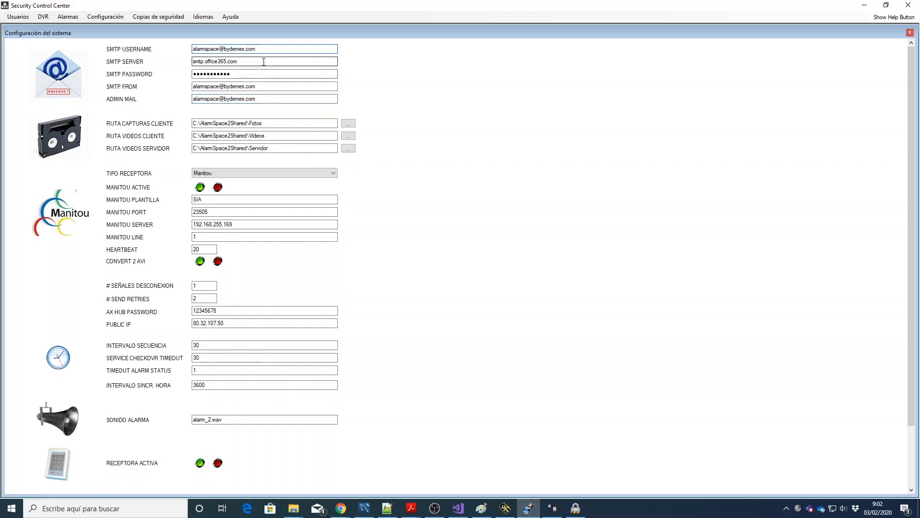
click(274, 86)
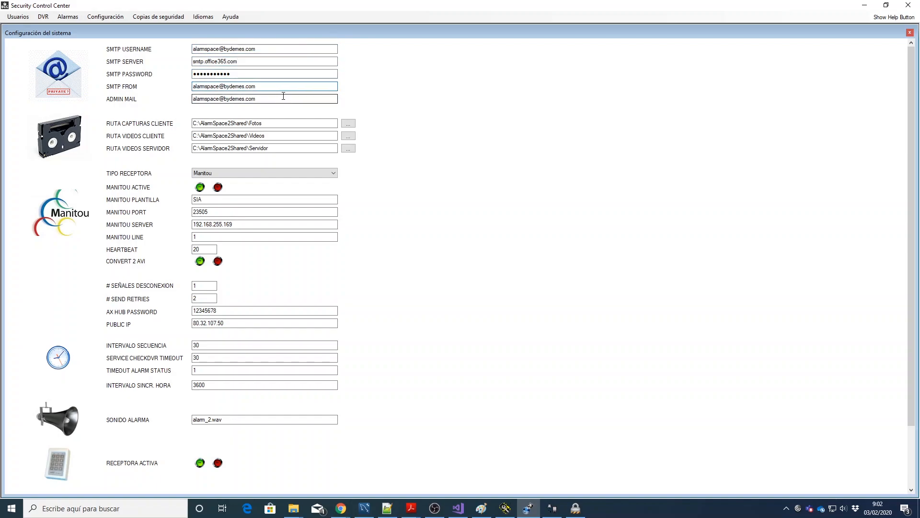
click(104, 18)
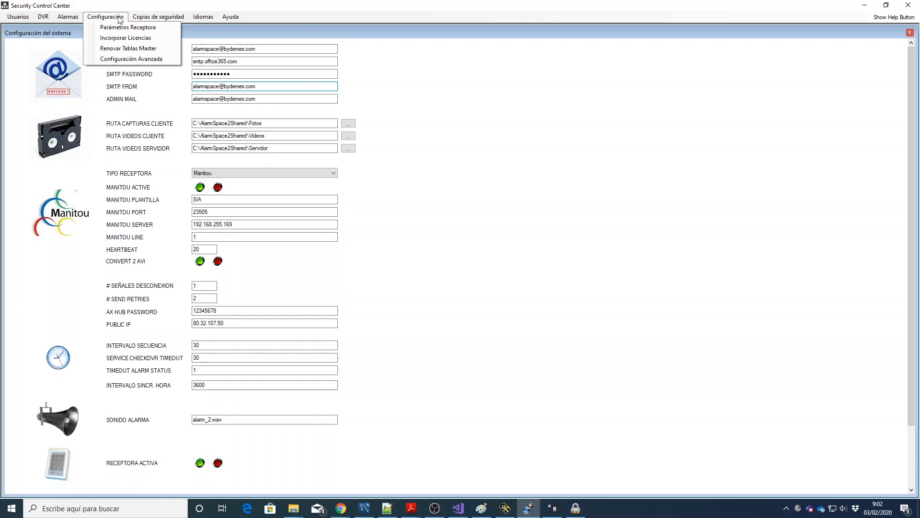
click(104, 17)
click(158, 18)
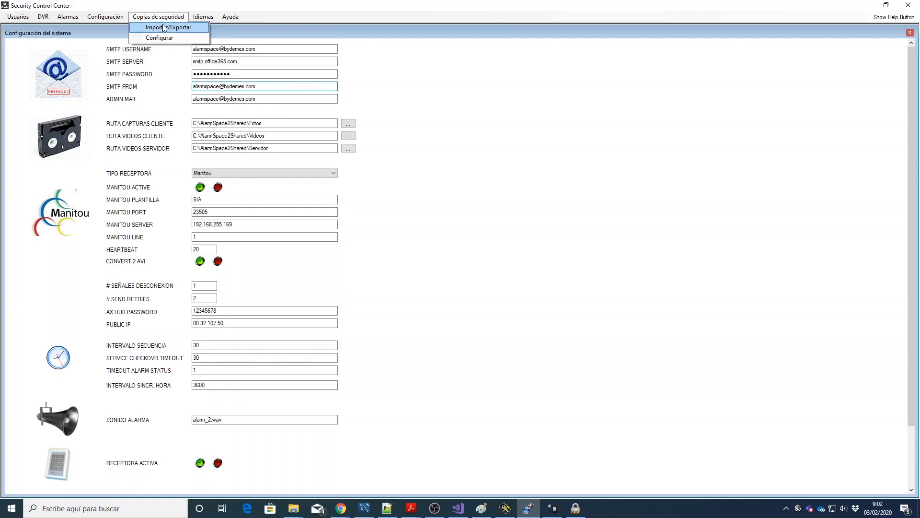
Step: Review the import and export sides of the backup Importar/Exportar window
click(163, 25)
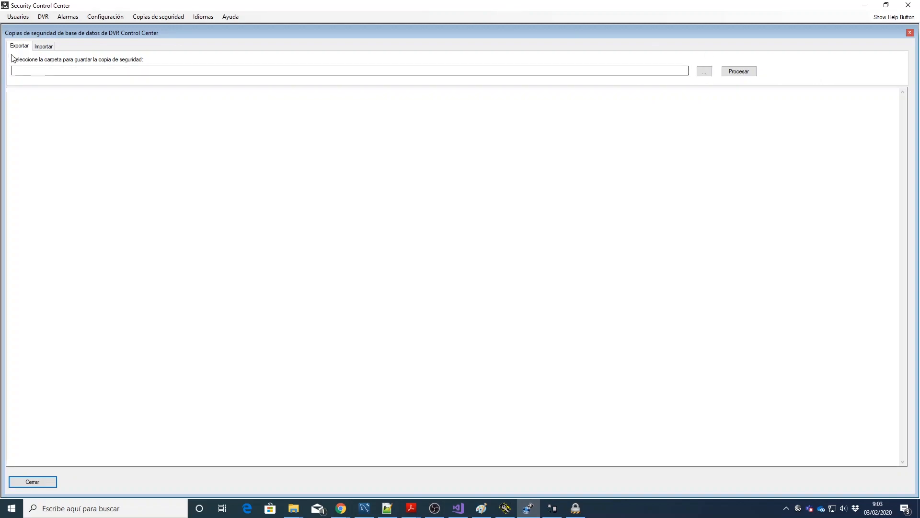
click(42, 47)
click(19, 46)
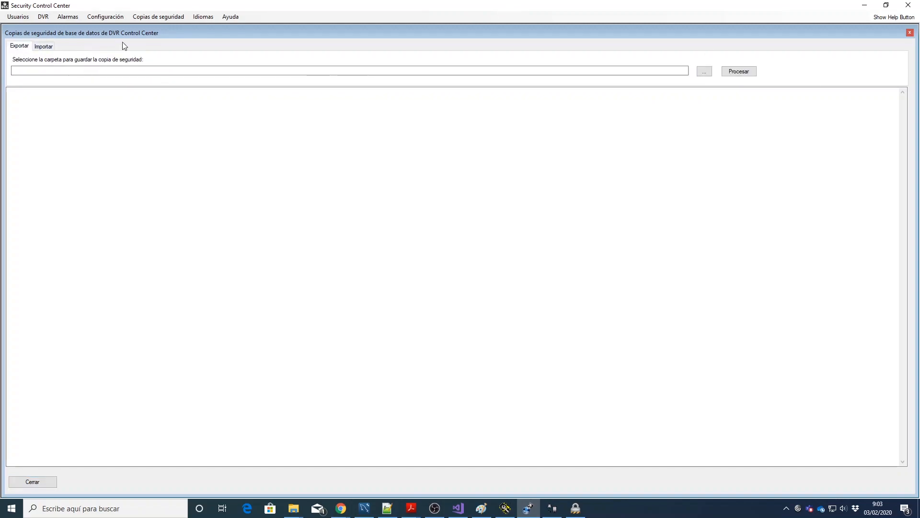
Step: Open the scheduled backup settings and inspect the ASBackup destination folder without changing it
click(160, 16)
click(166, 38)
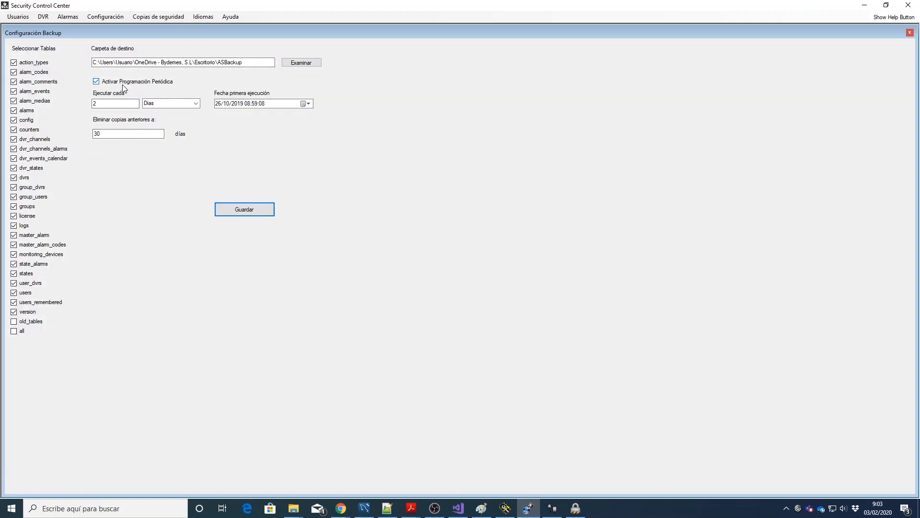
drag(253, 63, 73, 62)
click(302, 63)
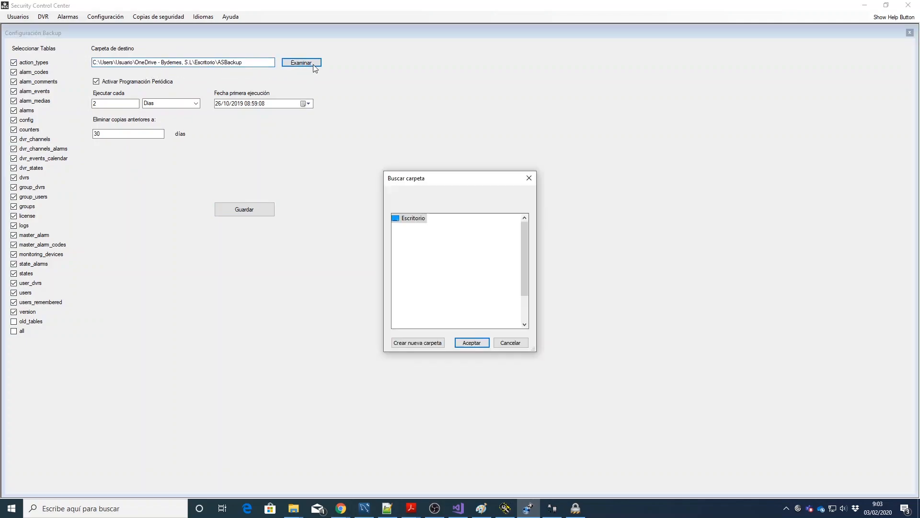
click(524, 346)
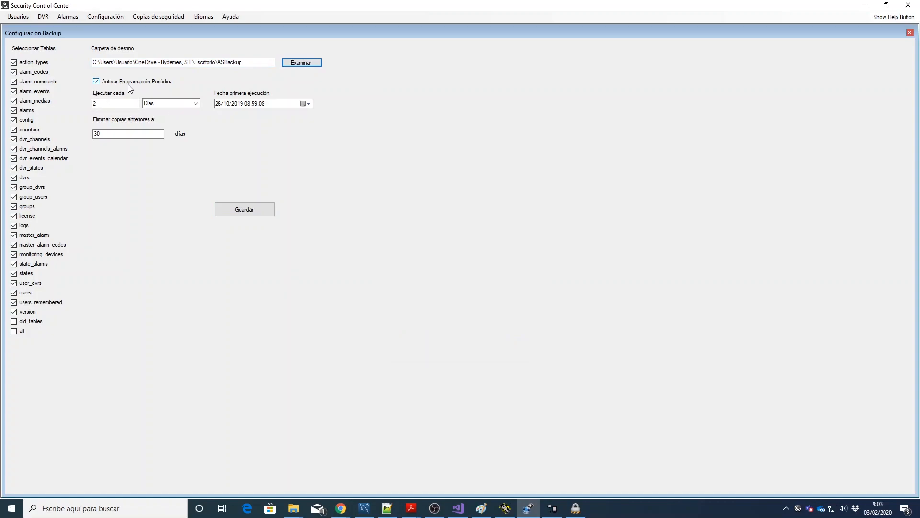
Step: Inspect the 2-day interval and 30-day retention fields, then close the backup settings
click(124, 104)
drag(123, 104, 89, 103)
click(127, 103)
click(123, 135)
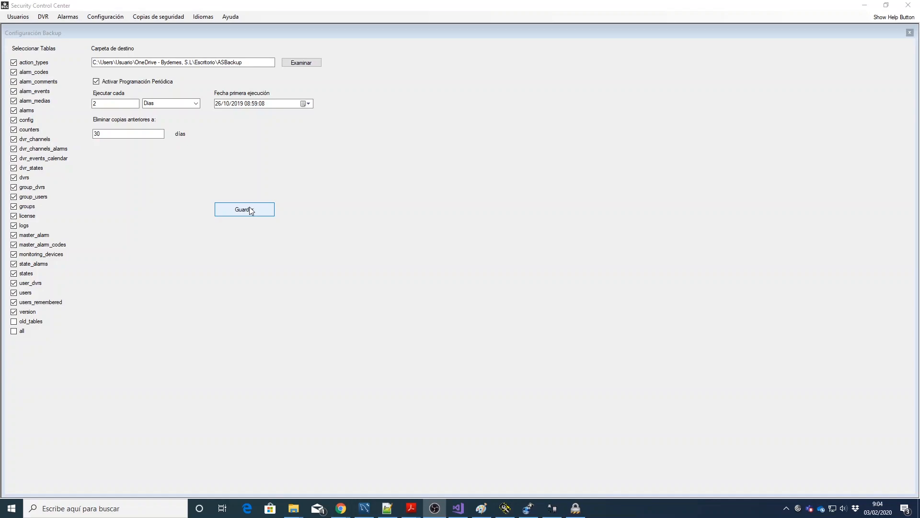
click(171, 19)
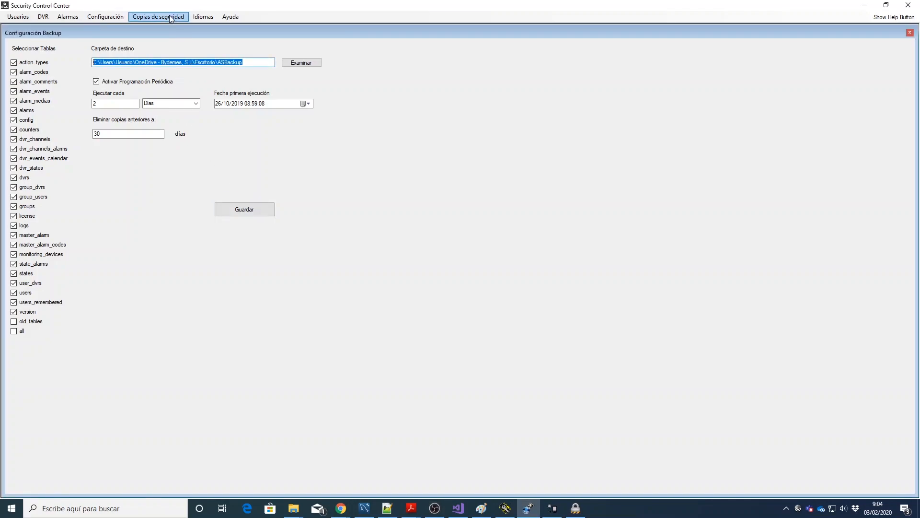
click(909, 32)
click(178, 18)
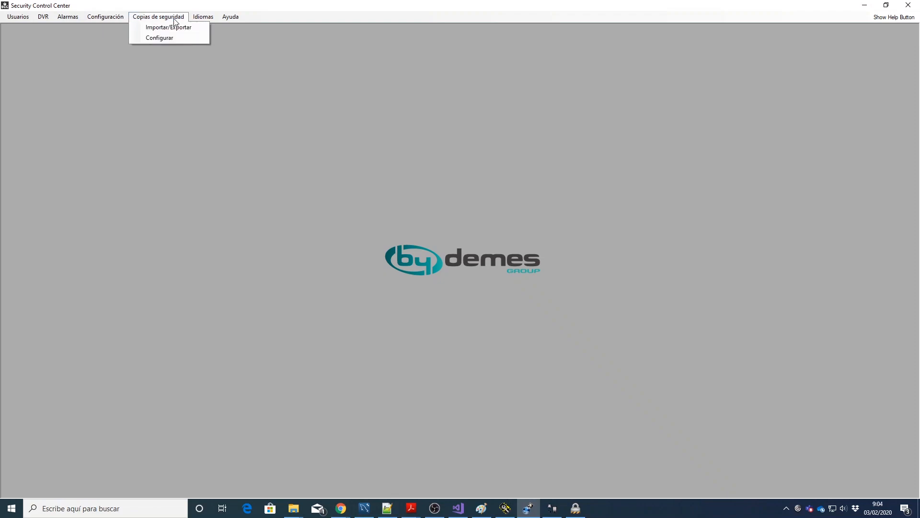
Step: View the Ayuda > Acerca de information for Security Control Center and close it
mouse_move(196, 21)
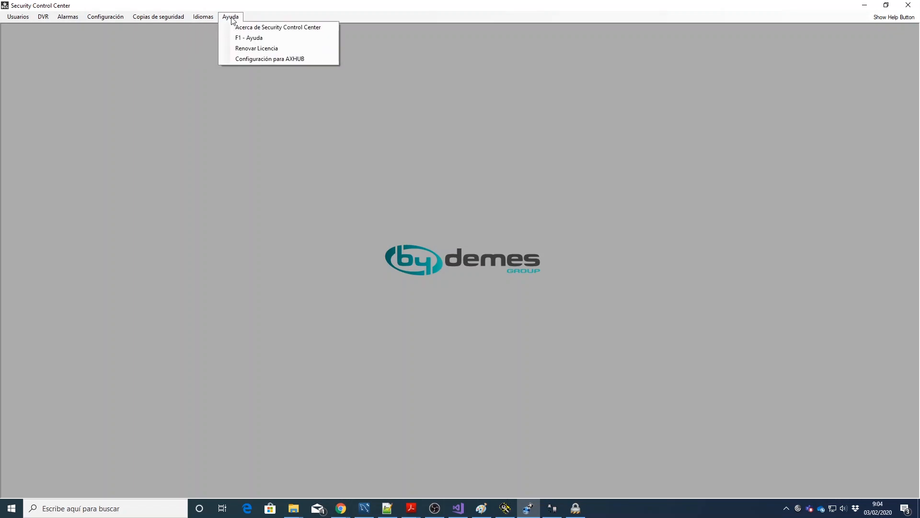
click(261, 29)
click(517, 185)
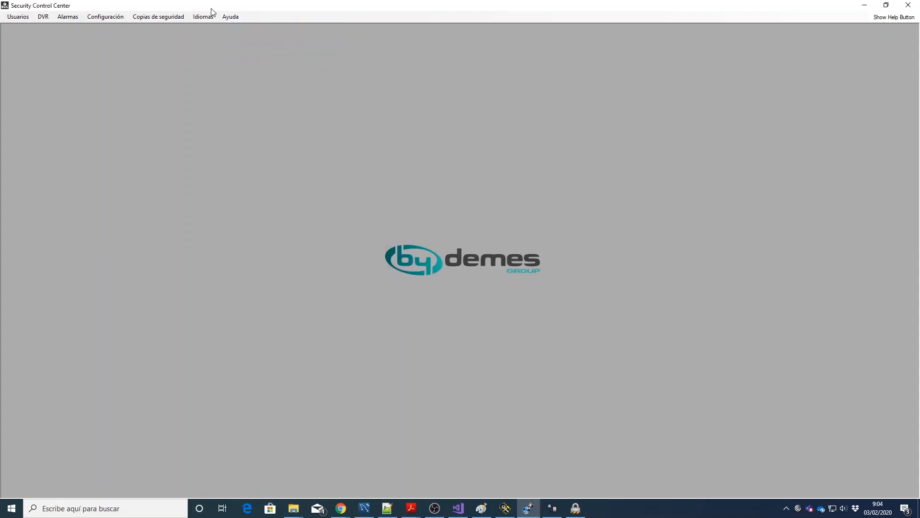
Step: Start the Ayuda > Renovar Licencia request and cancel it
click(238, 17)
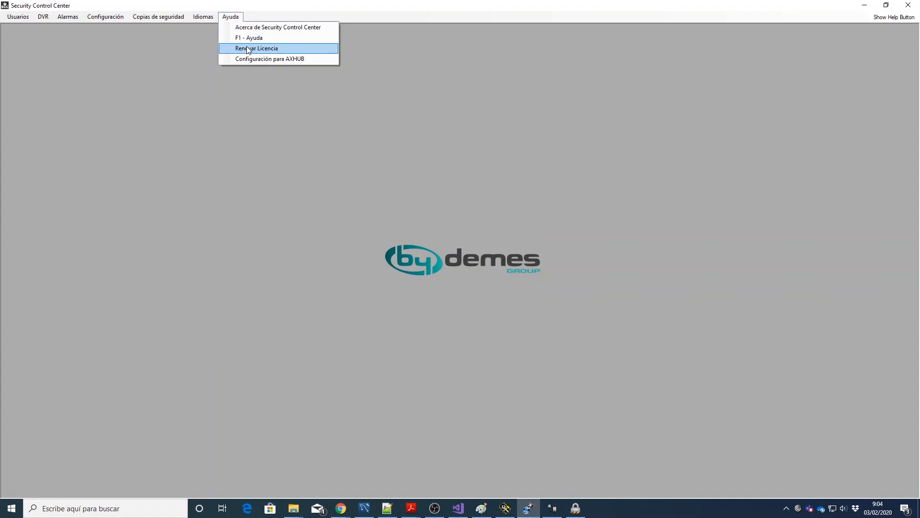
click(246, 46)
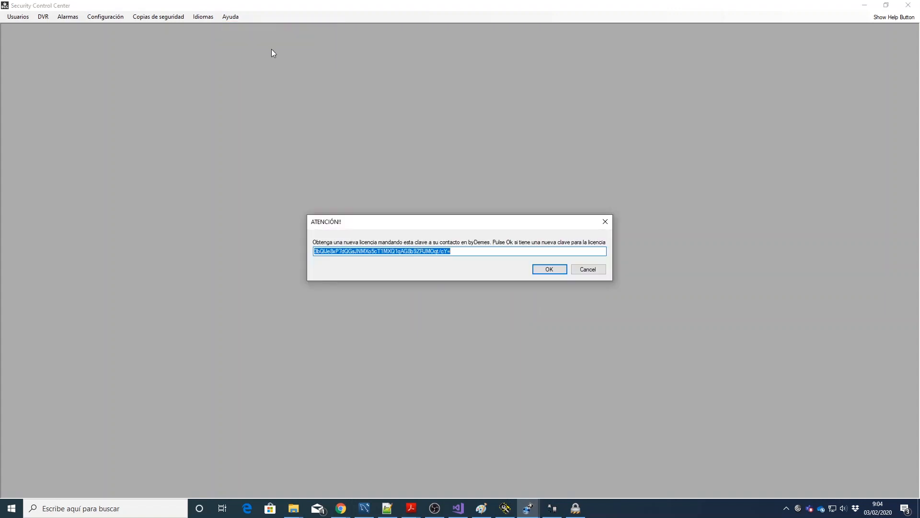
click(588, 270)
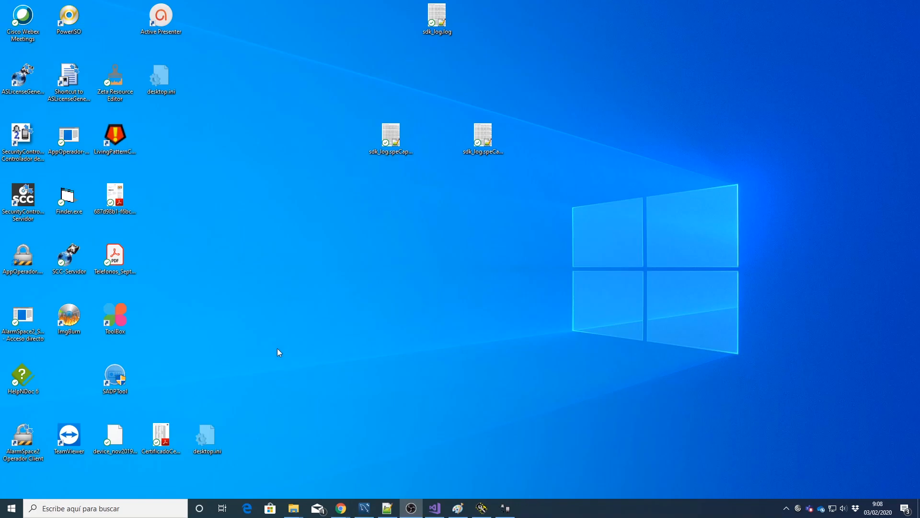
Step: Log into AppOperador with the operator credentials and Auto Login on, then close and relaunch it
double_click(27, 261)
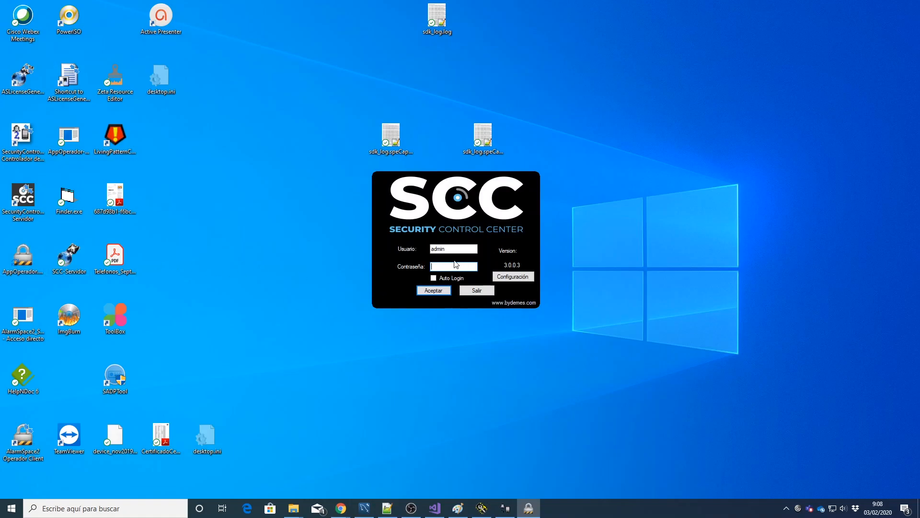
key(shift+Tab)
text(operad)
text(*****)
click(433, 278)
click(435, 291)
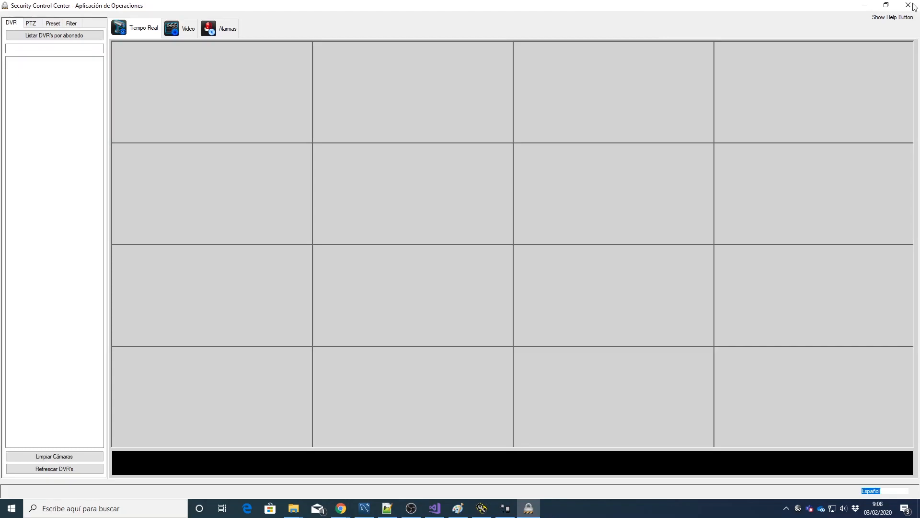
click(908, 5)
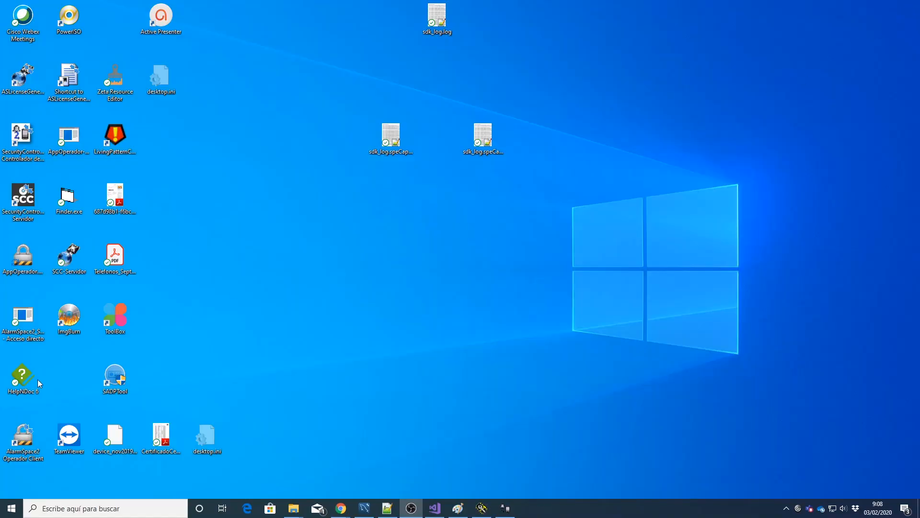
double_click(30, 258)
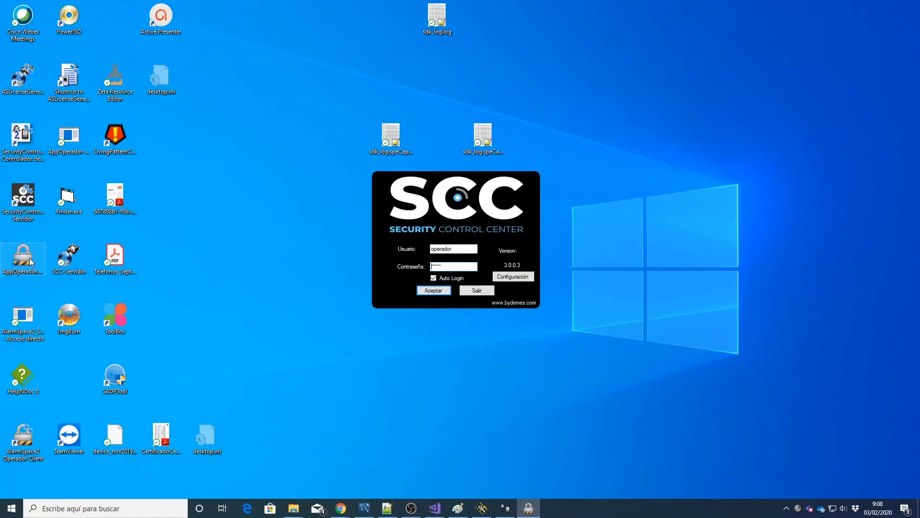
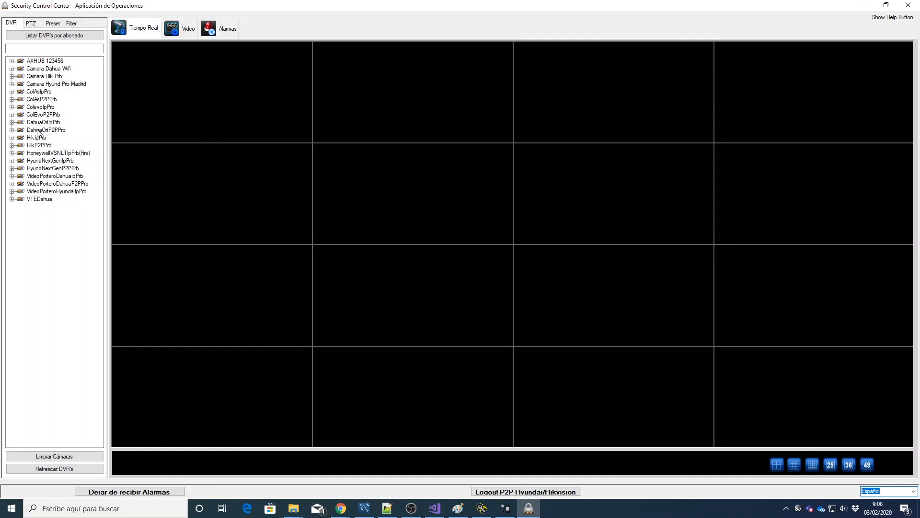
Step: Load the DahuaOriP2PPrb recorder's Camara 1–4 and MultiView into the live grid and select the first tile
double_click(38, 130)
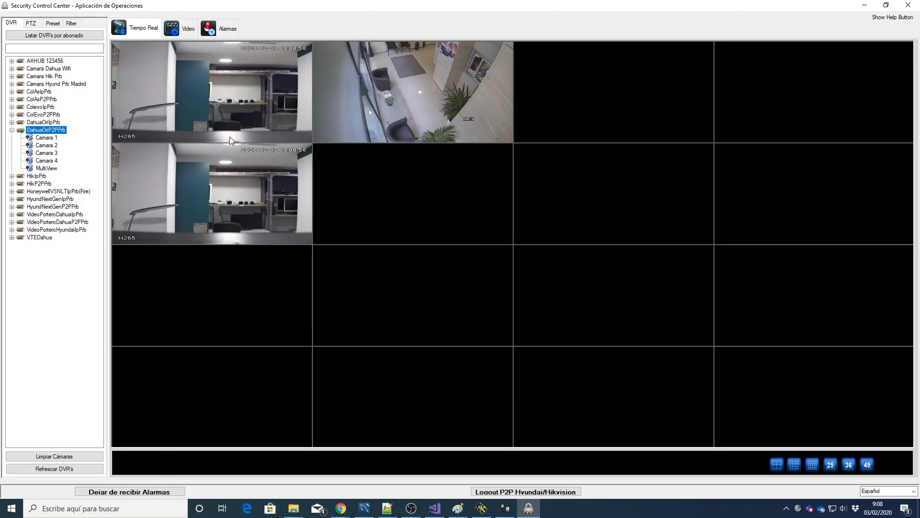
click(214, 87)
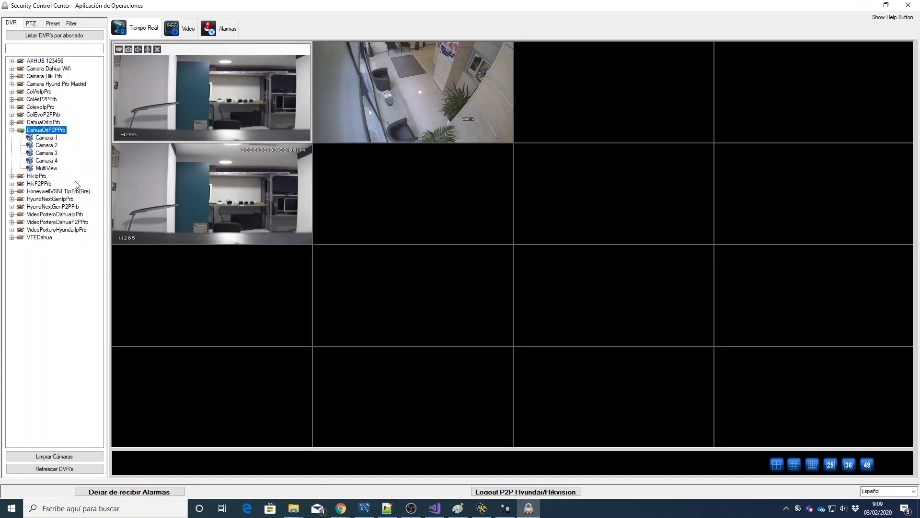
right_click(49, 132)
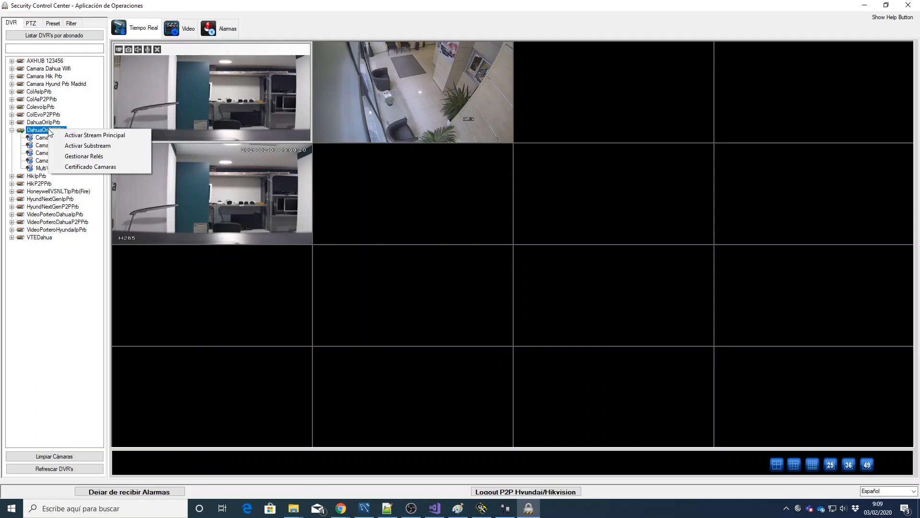
Step: Generate a DahuaOriP2PPrb camera certificate for channels 1,2, saved to the Descargas folder
click(91, 166)
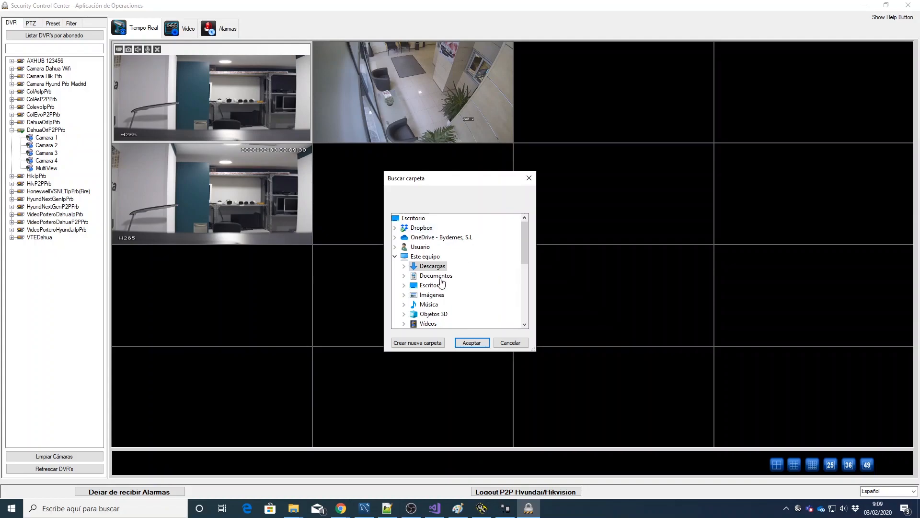
click(476, 343)
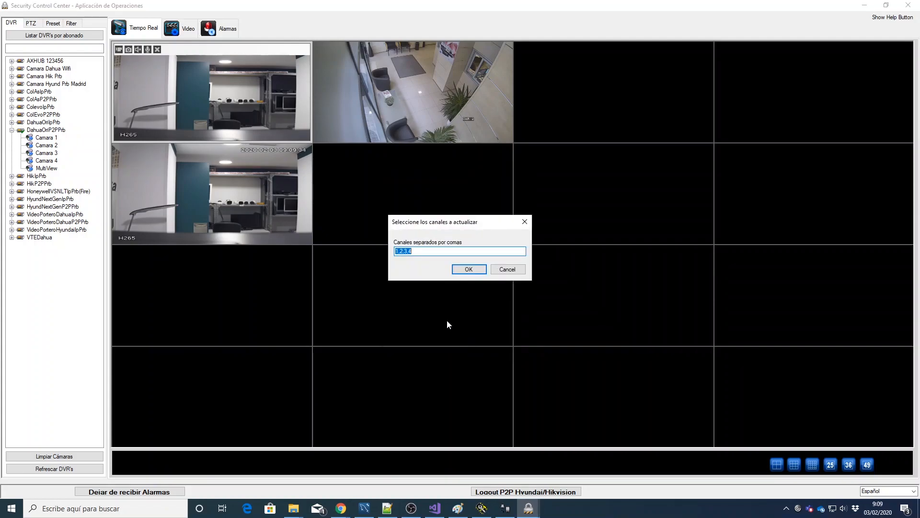
click(426, 251)
click(468, 269)
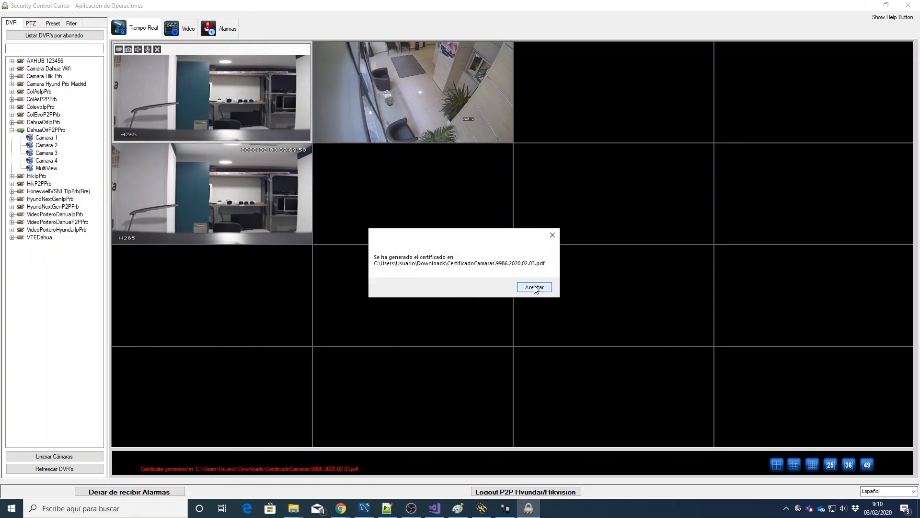
click(535, 287)
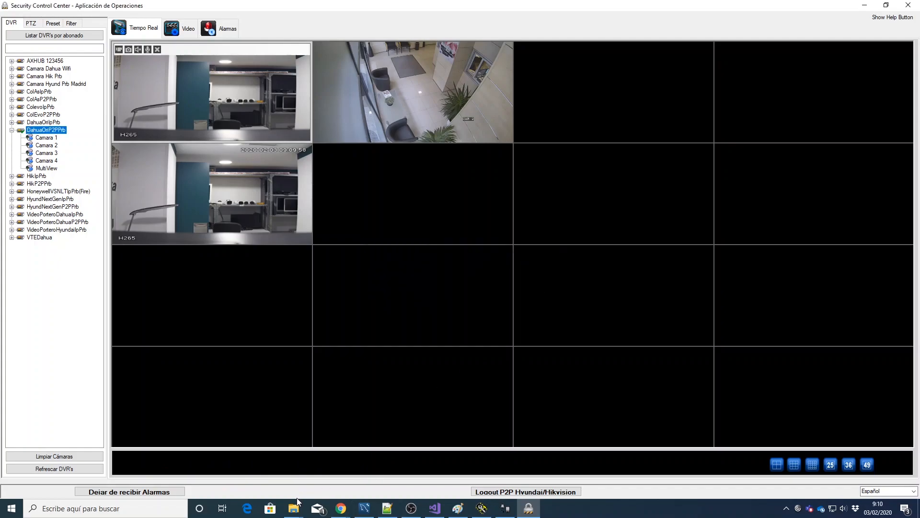
Step: Open the new CertificadoCamaras PDF from the Descargas folder
mouse_move(297, 513)
click(820, 468)
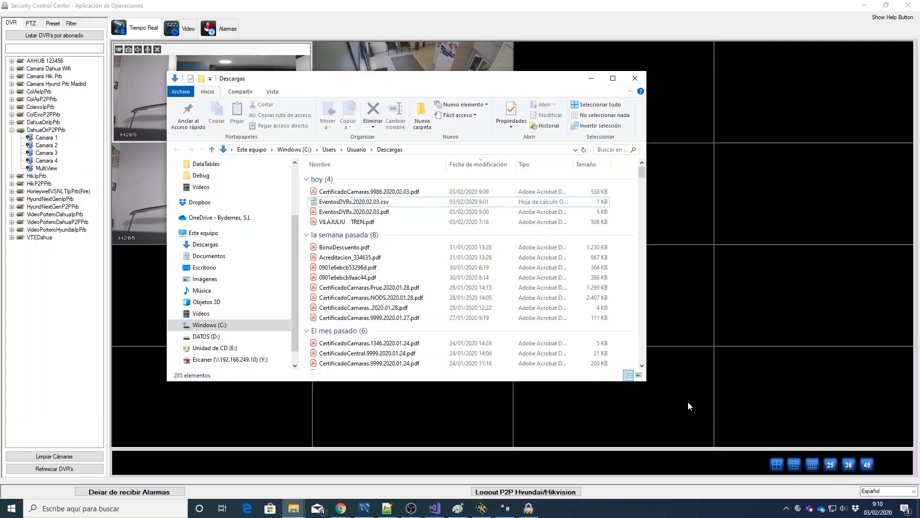
click(392, 192)
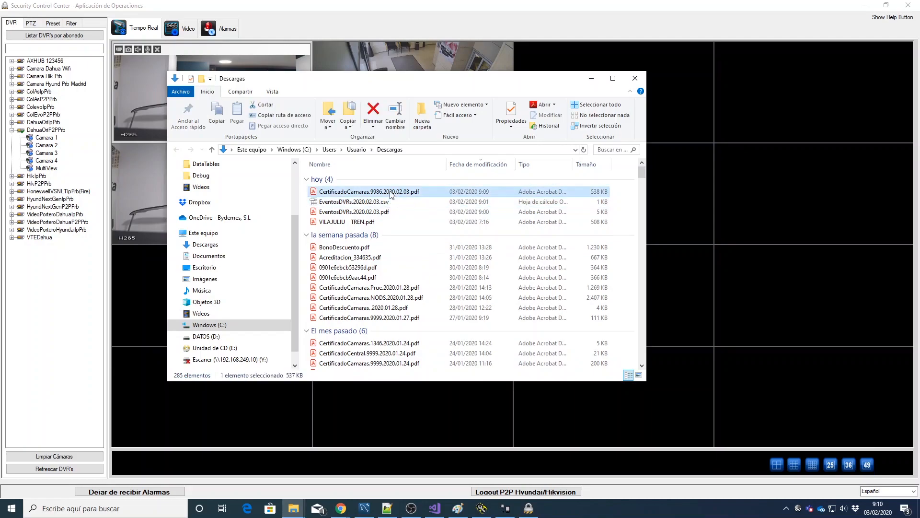
double_click(392, 192)
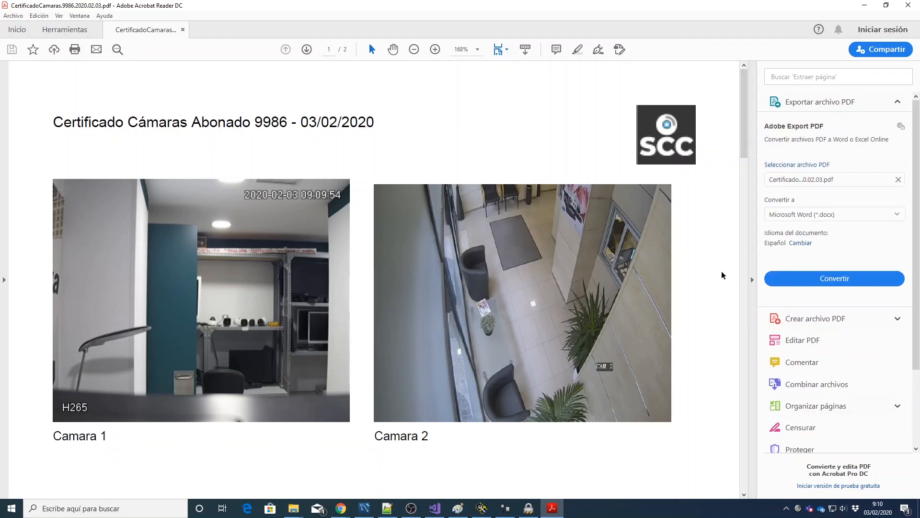
Step: Review the certificate's camera snapshots and page-2 event table, then close Acrobat Reader
scroll(719, 273, down, 3)
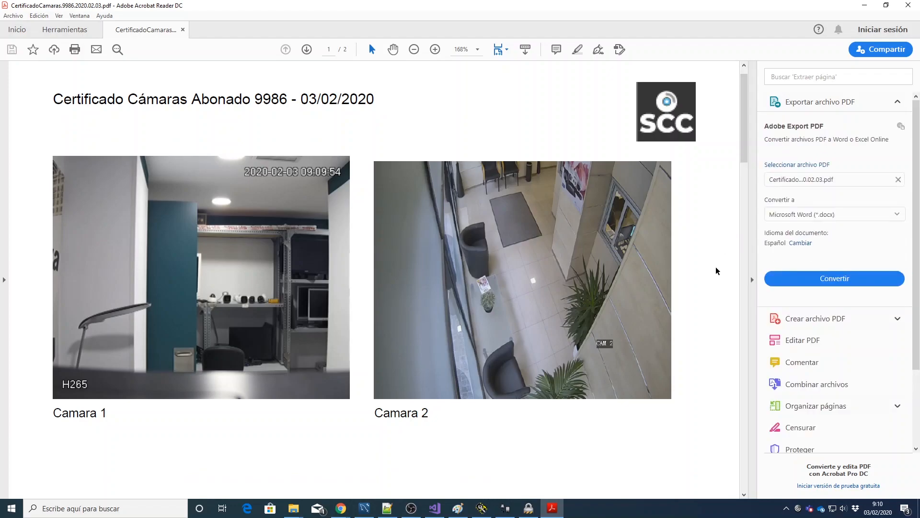
scroll(718, 271, up, 3)
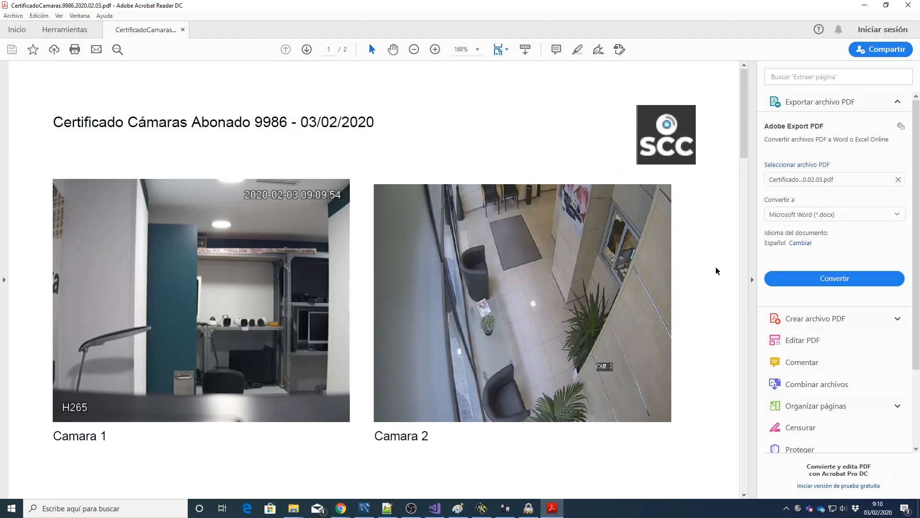
scroll(718, 272, down, 5)
scroll(717, 271, down, 6)
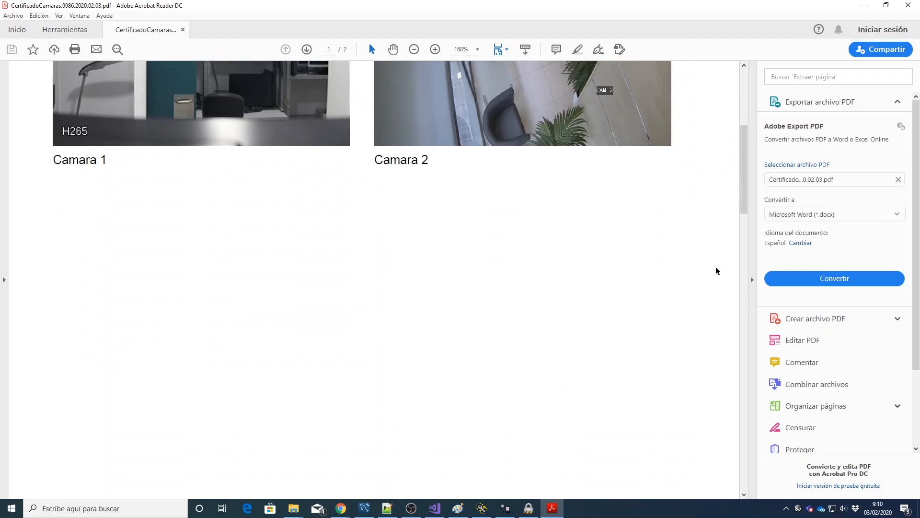
scroll(691, 270, down, 12)
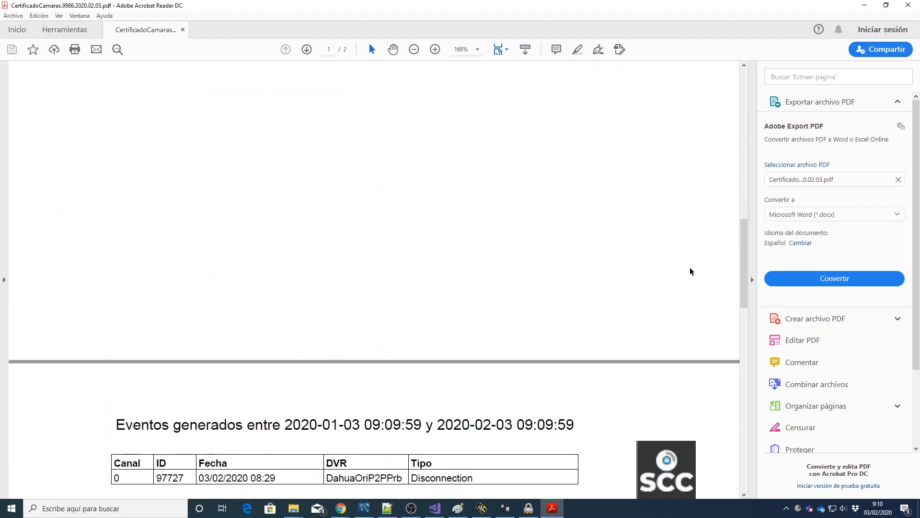
scroll(623, 283, down, 4)
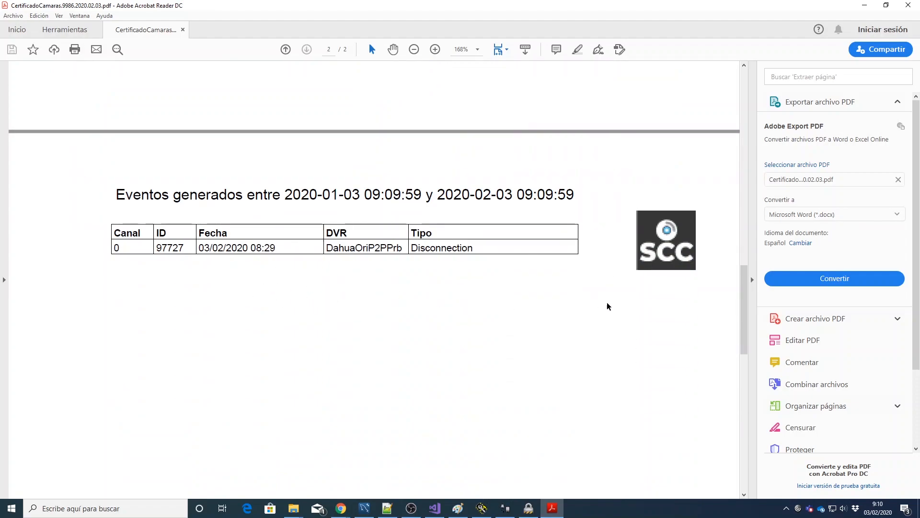
scroll(621, 272, up, 3)
scroll(622, 274, down, 3)
scroll(621, 302, down, 15)
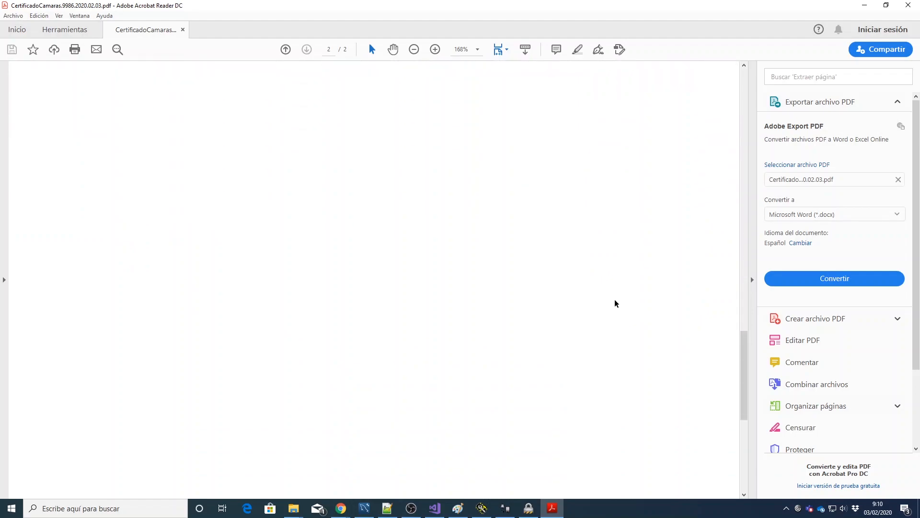
scroll(616, 305, up, 15)
scroll(617, 304, up, 20)
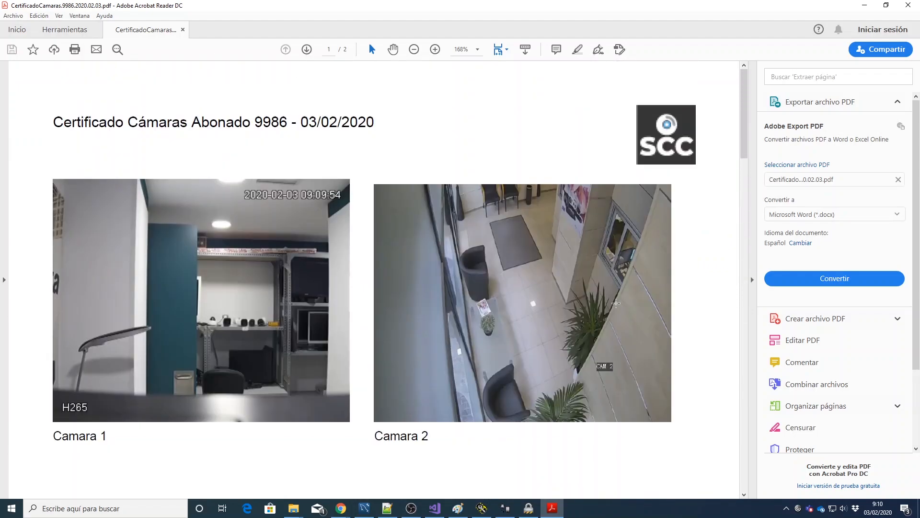
click(911, 10)
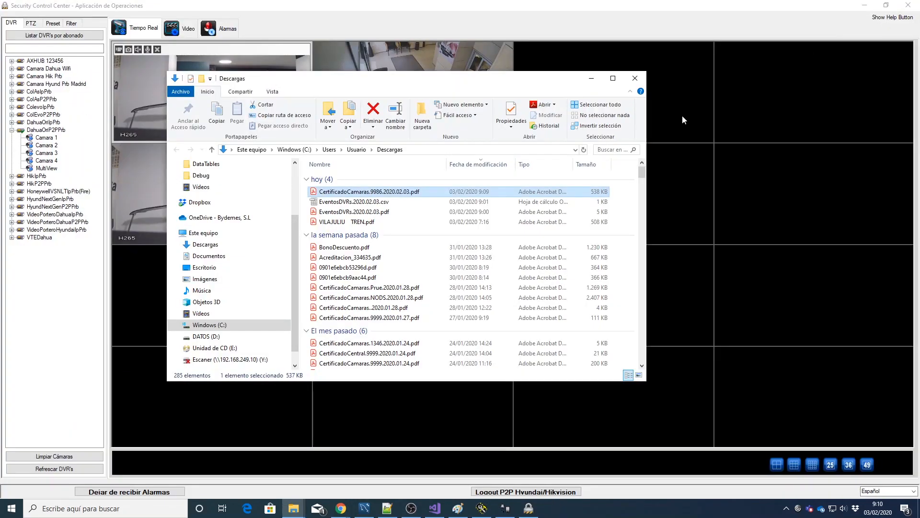
Step: Minimize Explorer, refresh the recorder list, and select grid tiles and DahuaOriP2PPrb Camara 1
click(592, 81)
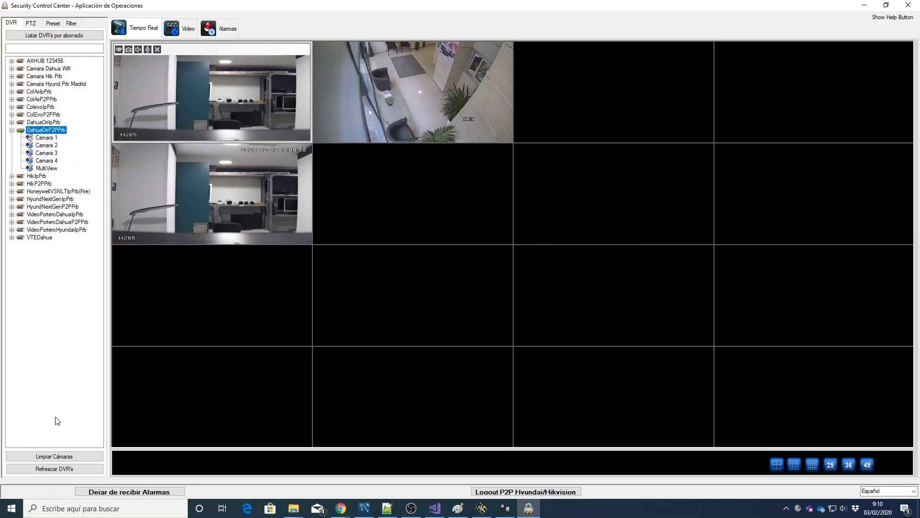
click(72, 473)
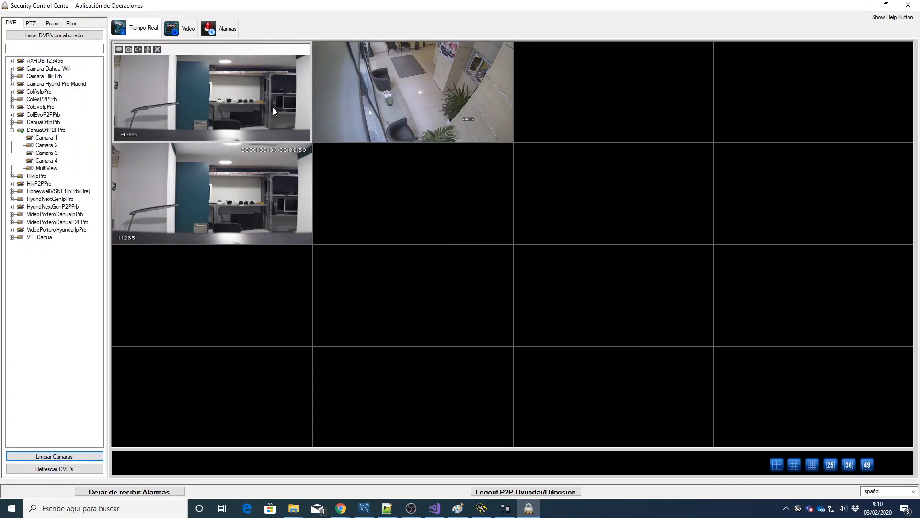
click(333, 107)
click(231, 217)
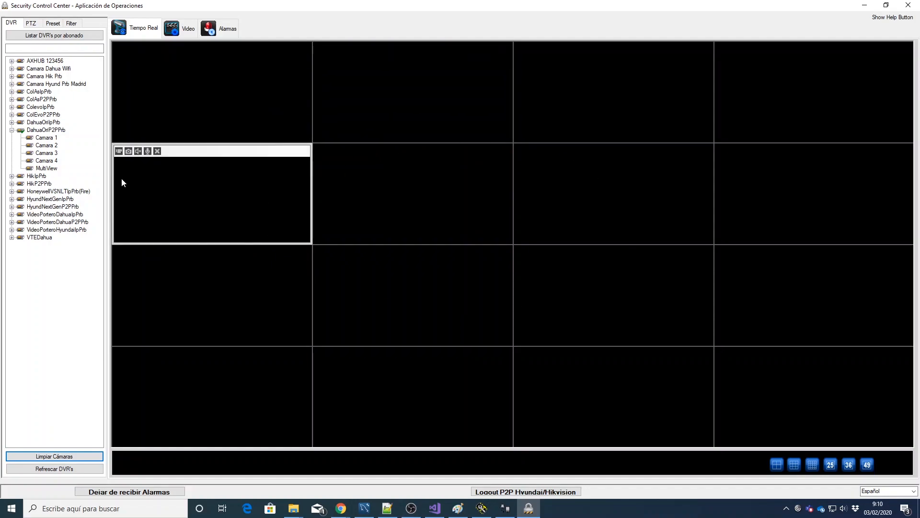
click(161, 101)
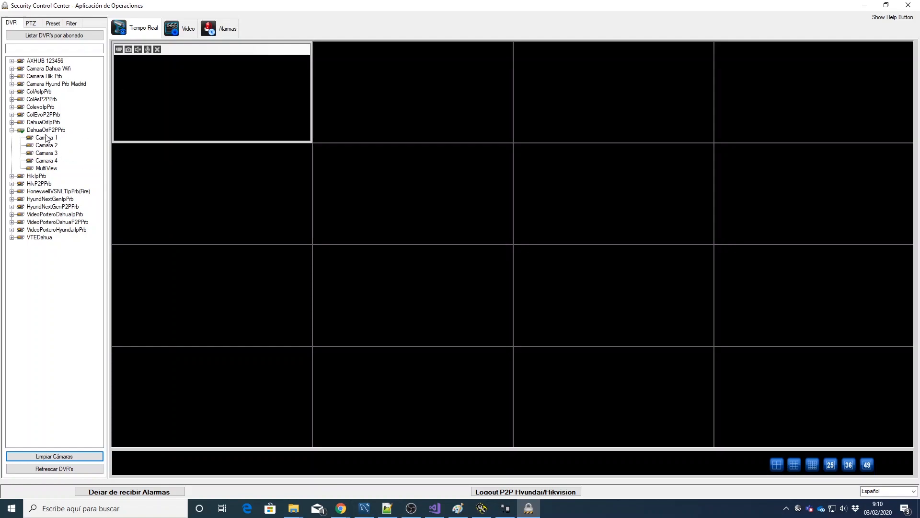
click(46, 138)
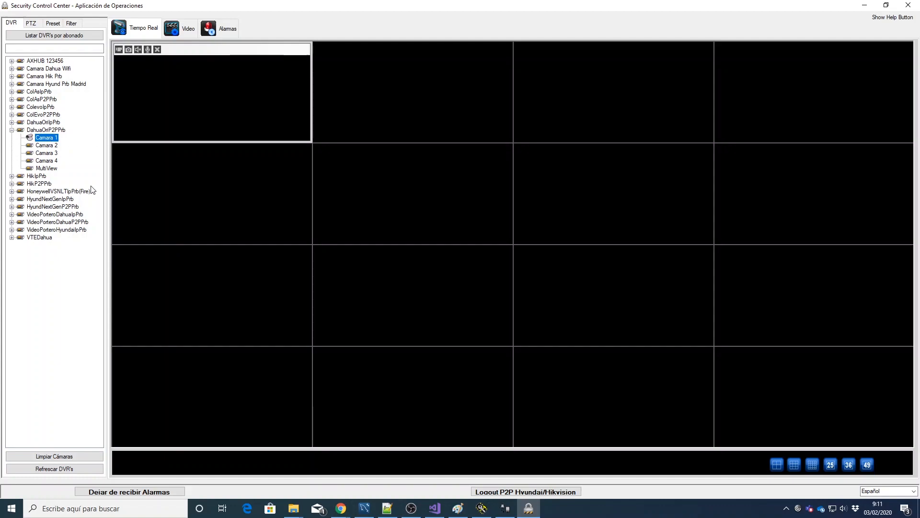
Step: Clear the camera grid, refresh DVRs, reload Camara 1 and check its recorded-video page
click(74, 457)
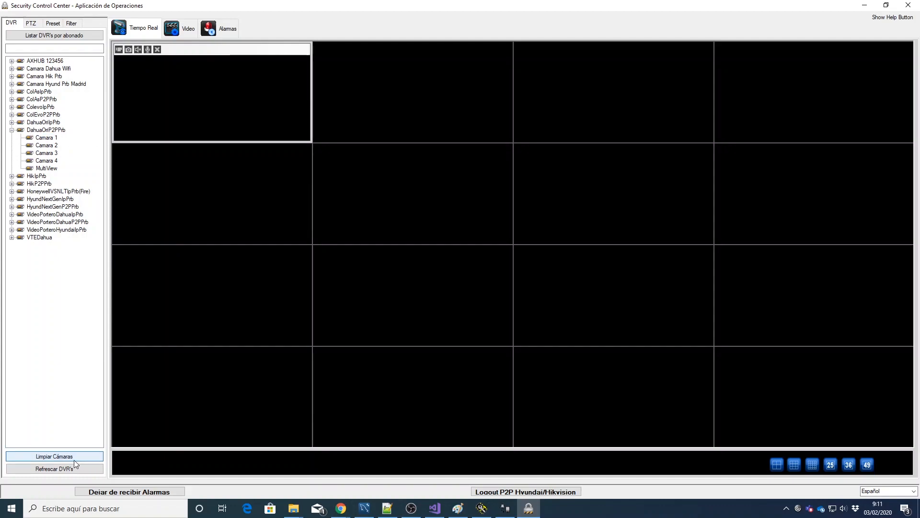
click(54, 469)
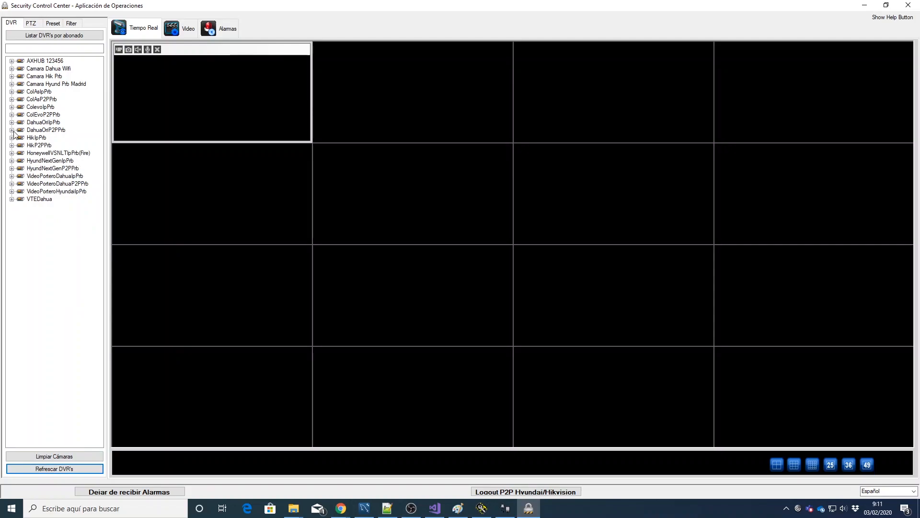
click(12, 130)
click(48, 139)
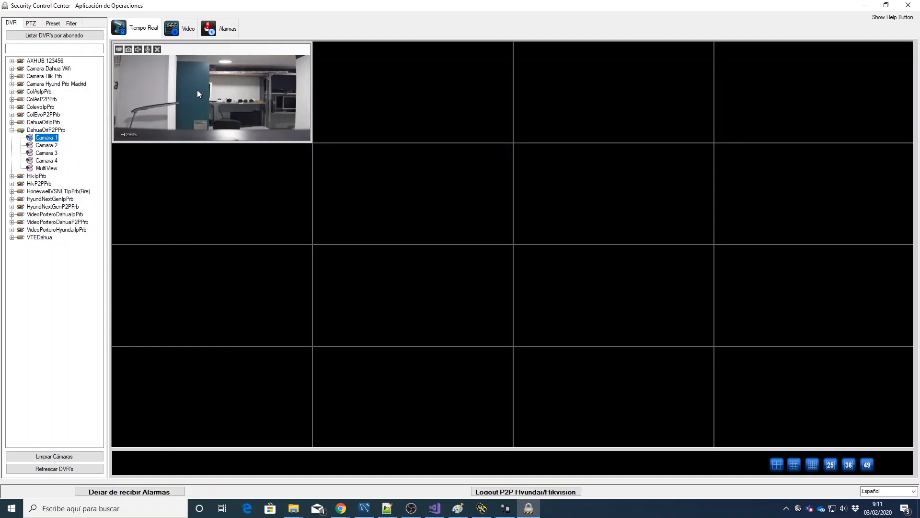
click(185, 29)
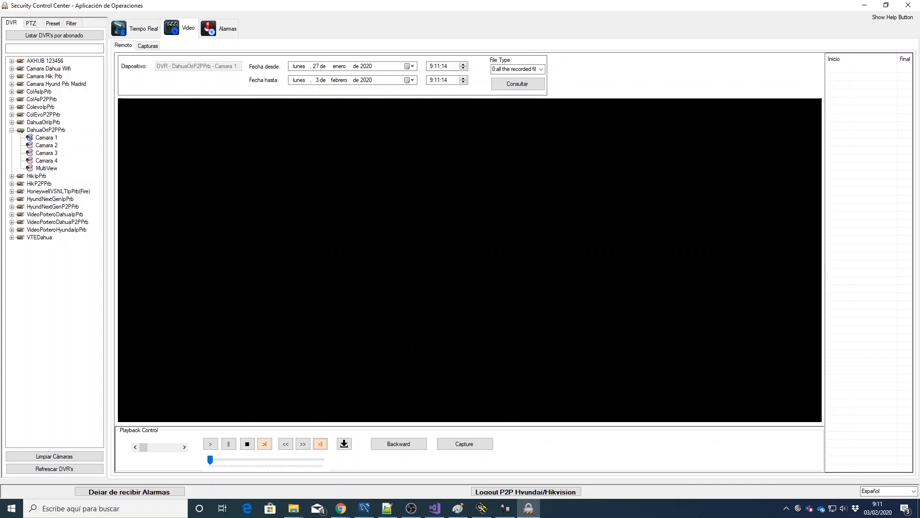
click(120, 28)
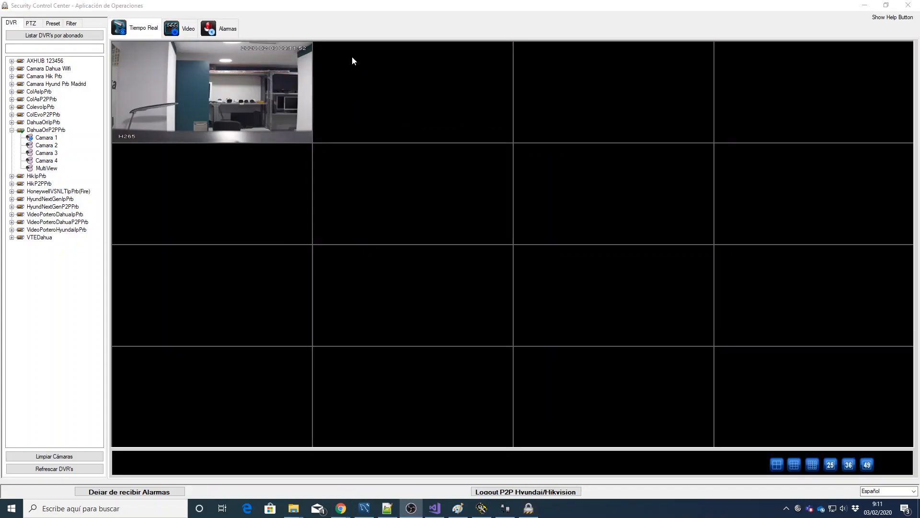
Step: Search Camara 1's recordings and play back the 29/01/20 06:00:00 one
click(184, 31)
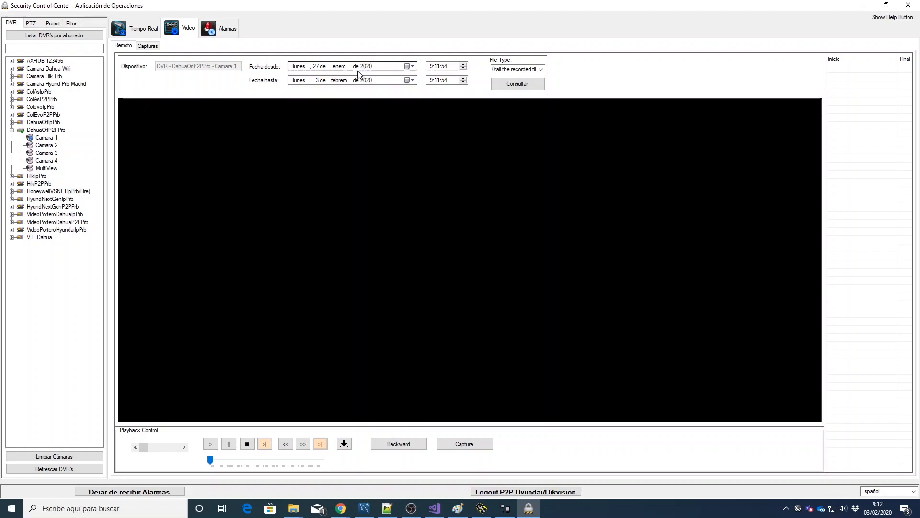
click(522, 86)
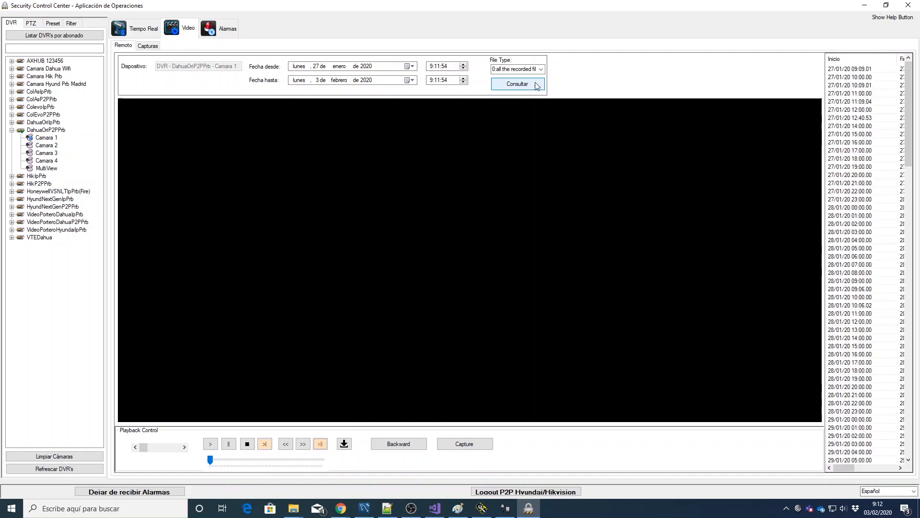
click(849, 142)
click(863, 190)
scroll(863, 197, down, 4)
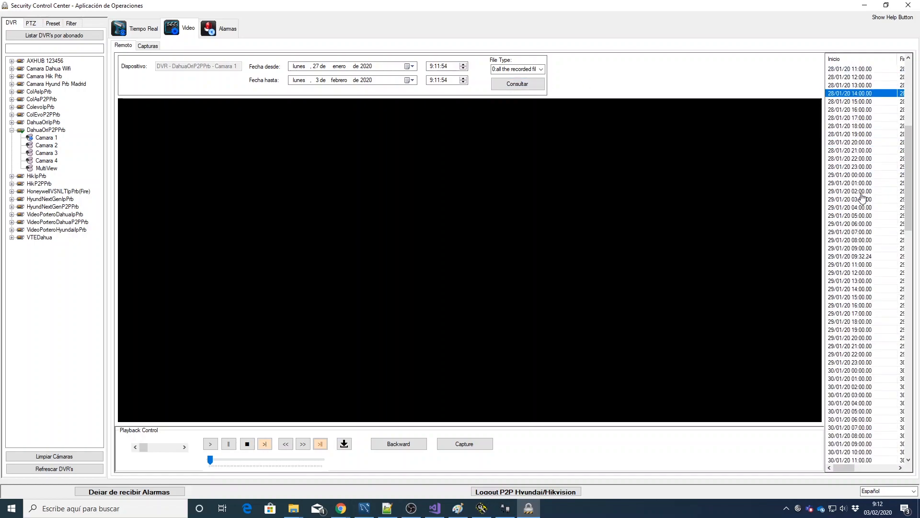
click(863, 208)
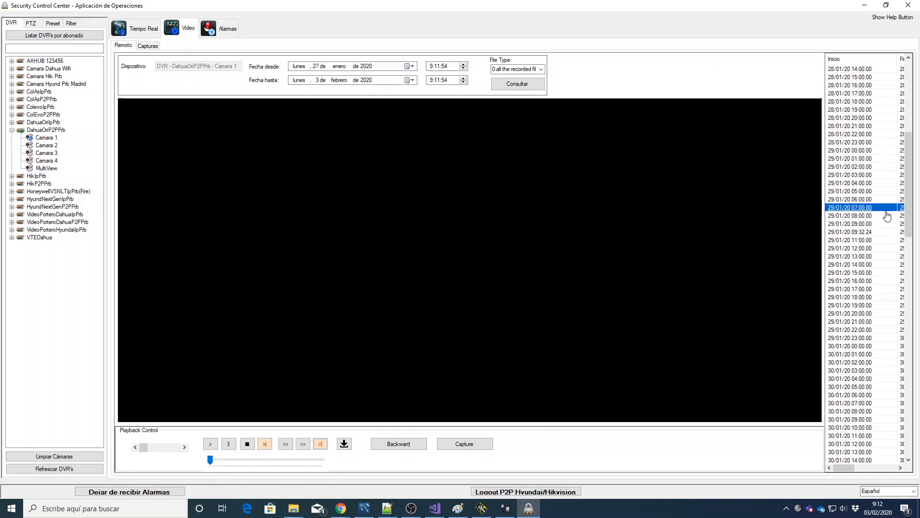
click(861, 199)
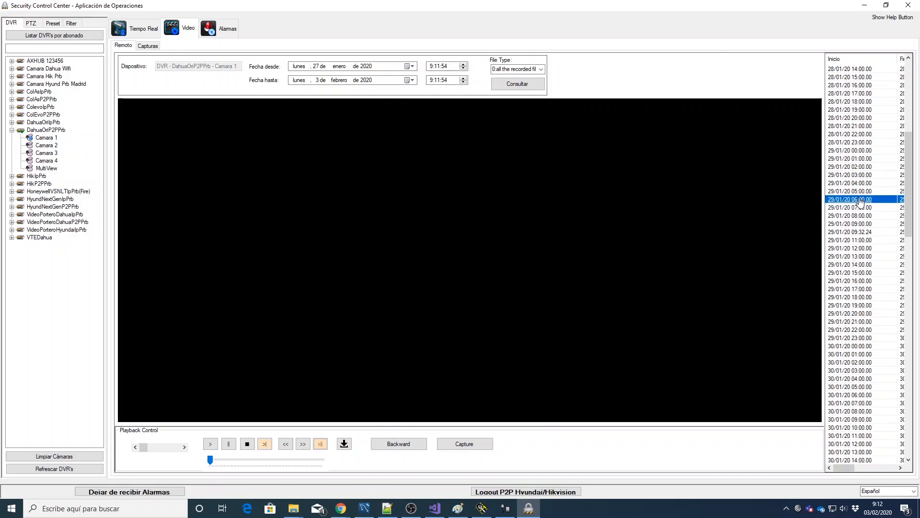
double_click(860, 200)
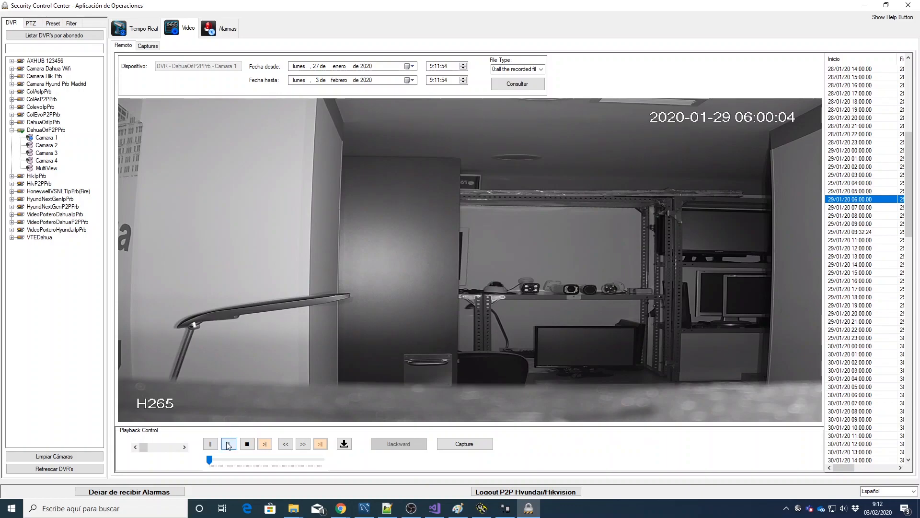
Step: Record a clip of the 06:00 playback to a video file, then search Windows for C:\ala
click(302, 444)
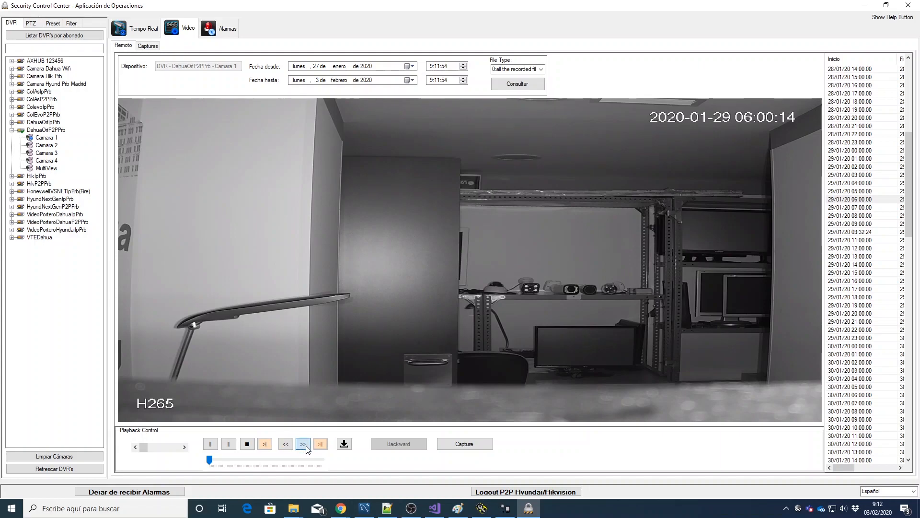
click(229, 444)
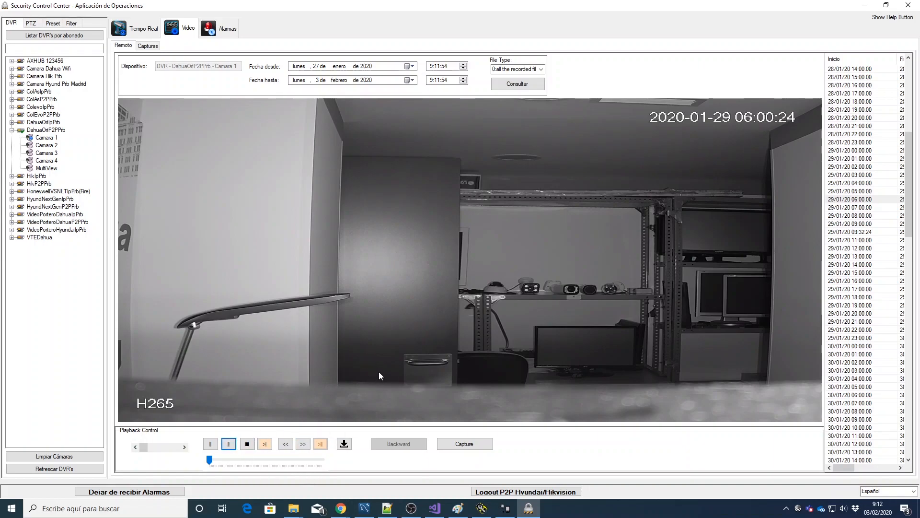
click(345, 444)
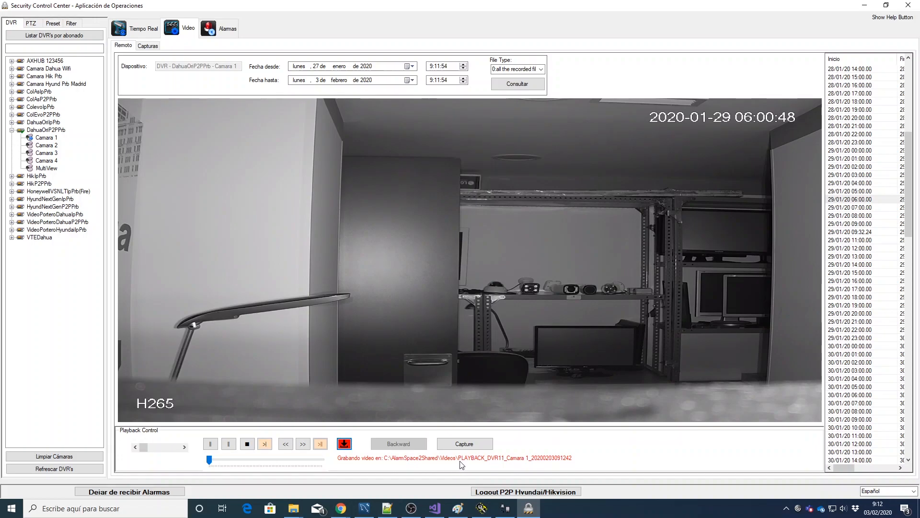
click(344, 444)
click(135, 509)
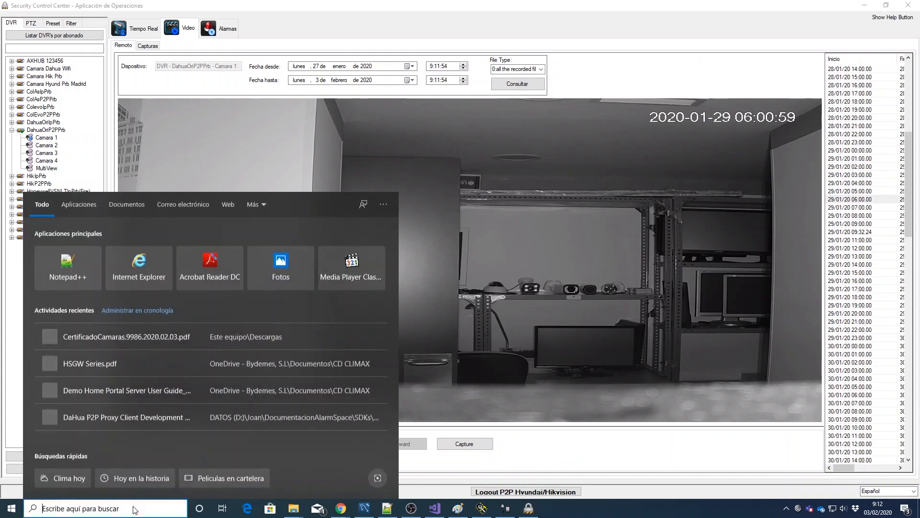
text(C:\alarm)
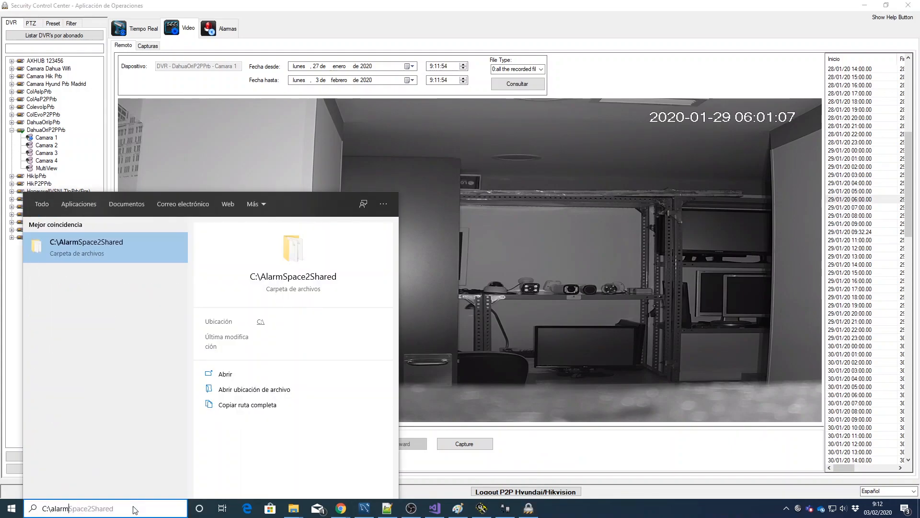
Step: Open C:\AlarmSpace2Shared\Videos, play the saved PLAYBACK_DVR11_Camara 1 .dav clip, and close the player
key(Return)
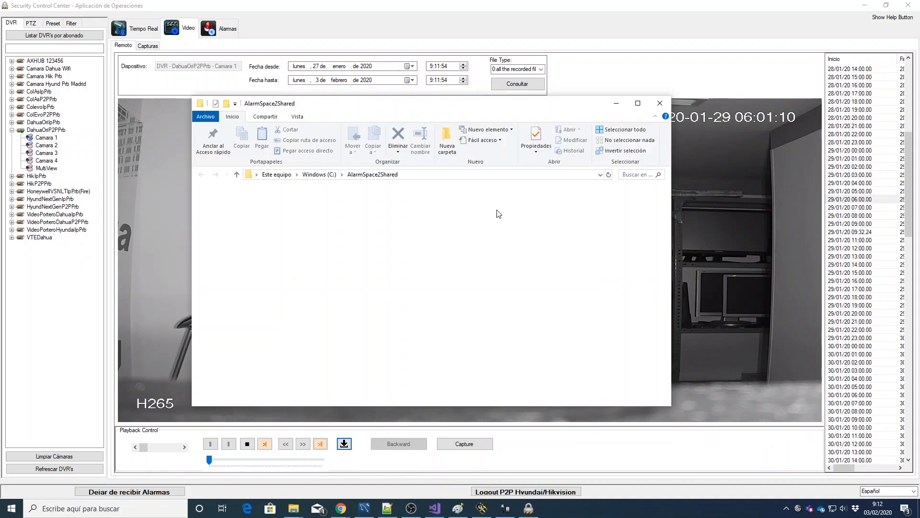
double_click(363, 294)
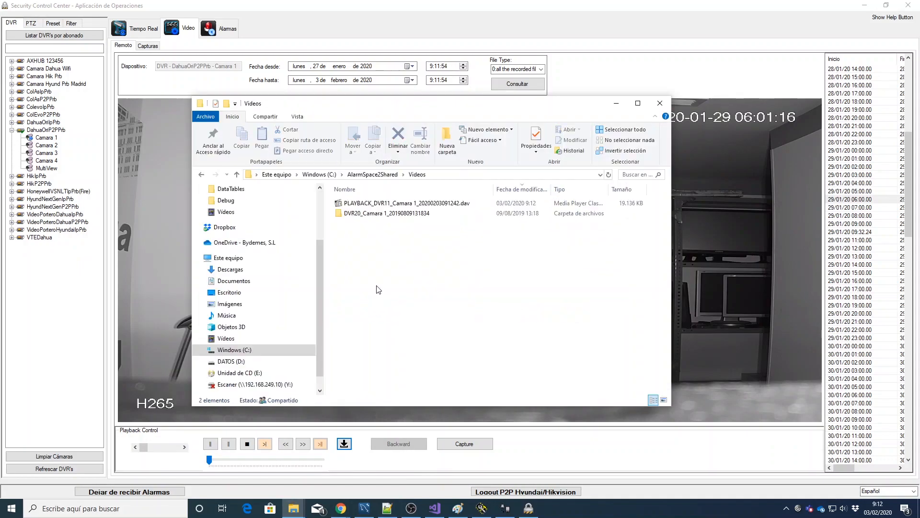
click(410, 216)
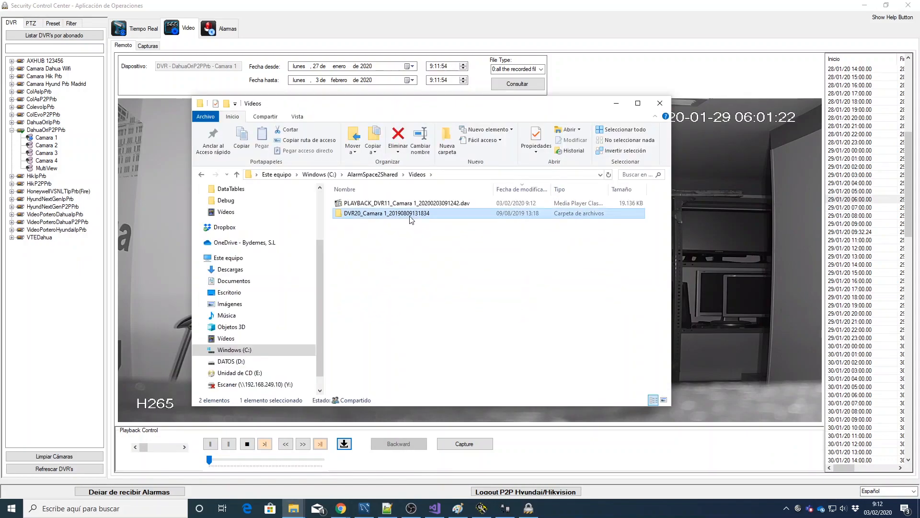
double_click(411, 217)
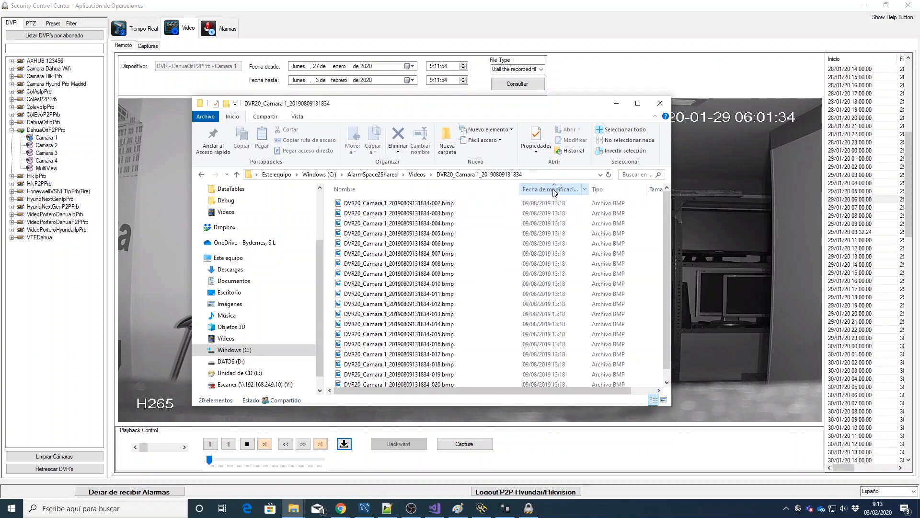
click(417, 175)
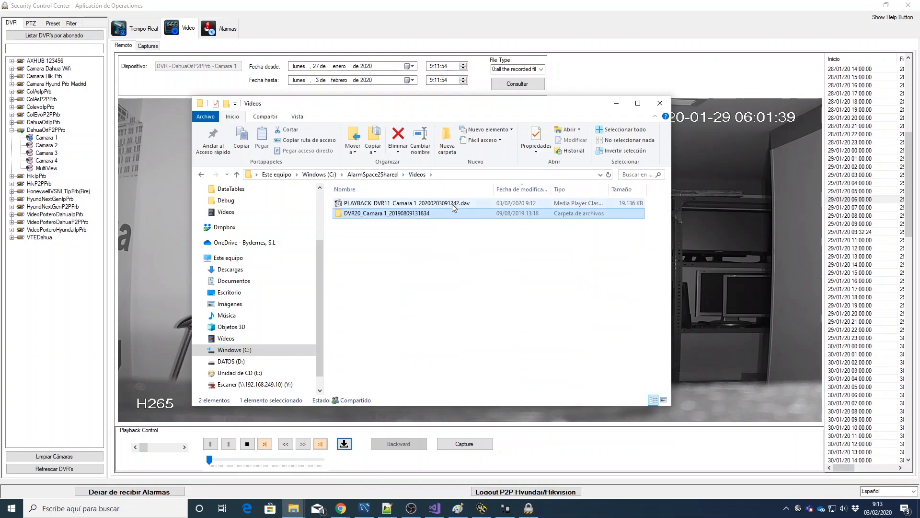
double_click(452, 203)
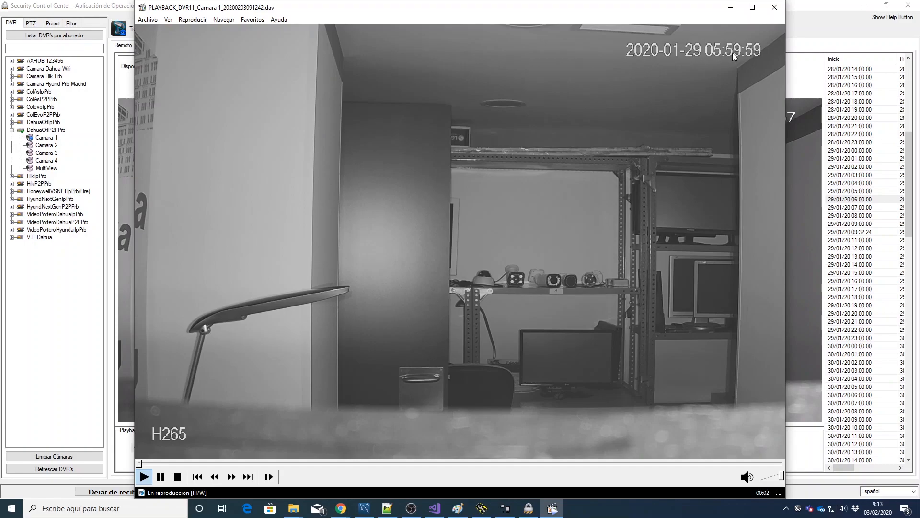
click(775, 10)
Step: Skip Camara 1's playback ahead to about 06:19 and record a second clip to file
click(616, 103)
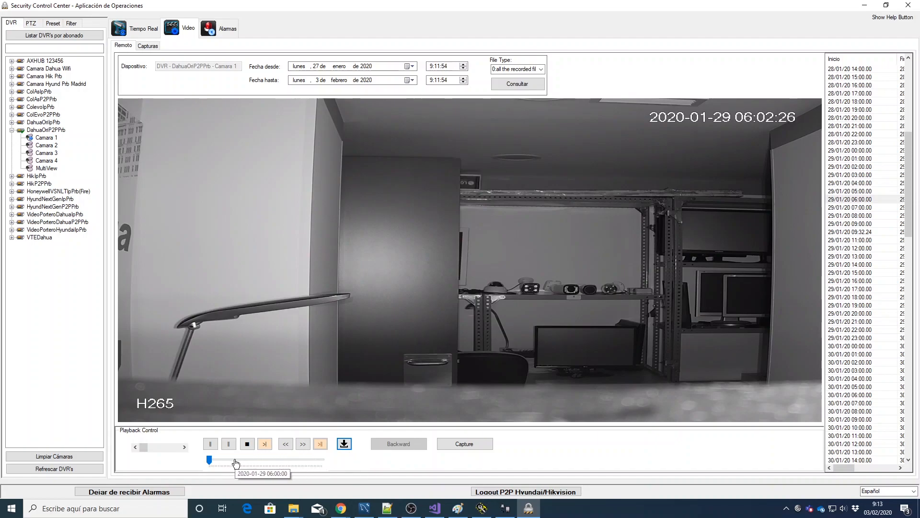
drag(209, 463, 255, 463)
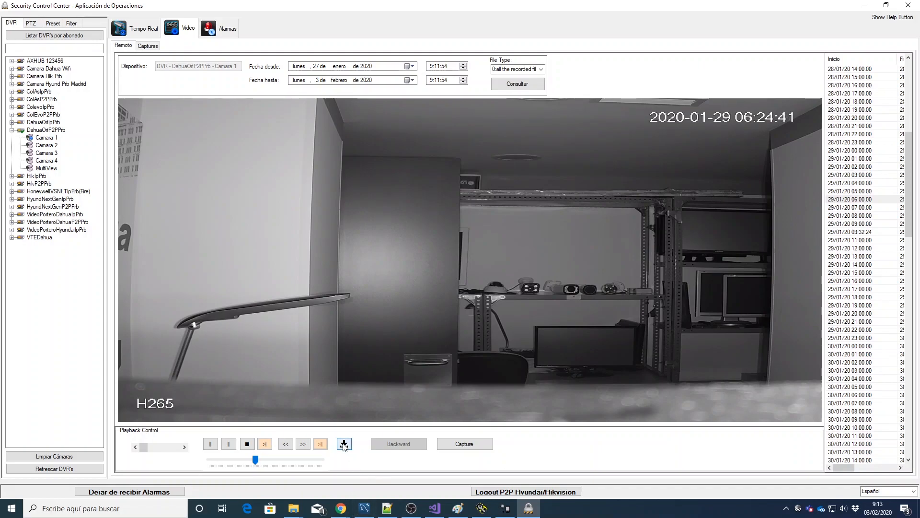
click(344, 444)
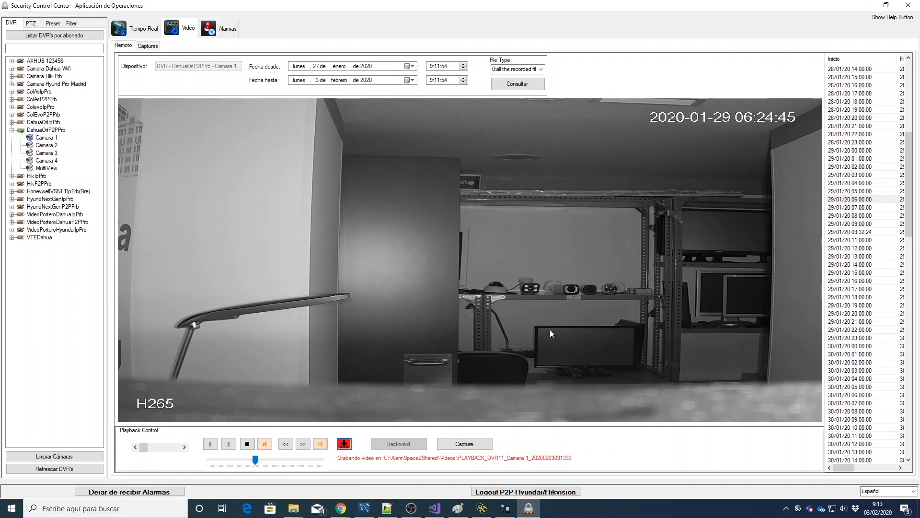
click(345, 444)
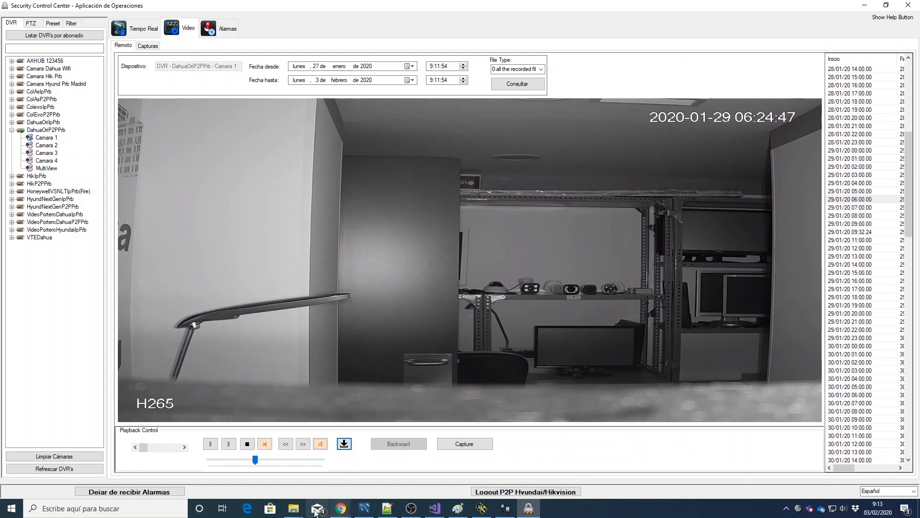
Step: Play the newest 25,568 KB PLAYBACK_DVR11 clip from Videos, close it, and return to Security Control Center
mouse_move(294, 508)
click(878, 473)
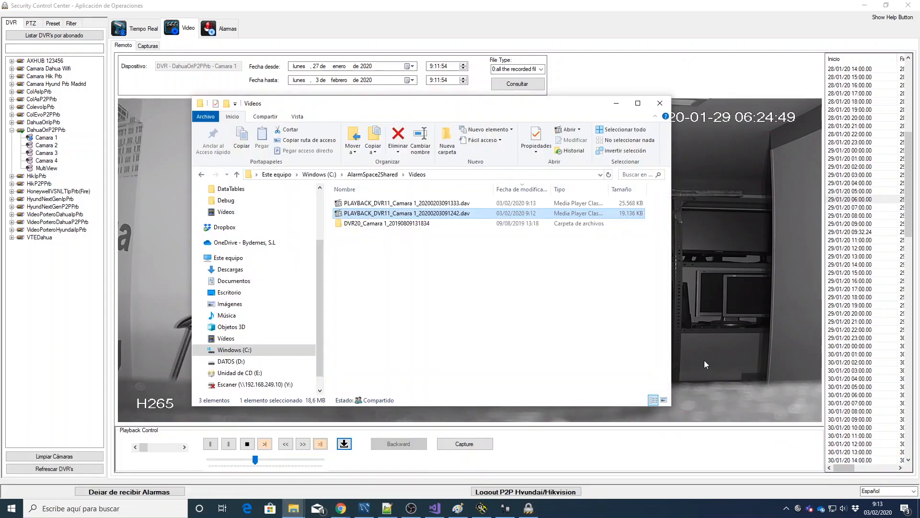
double_click(440, 203)
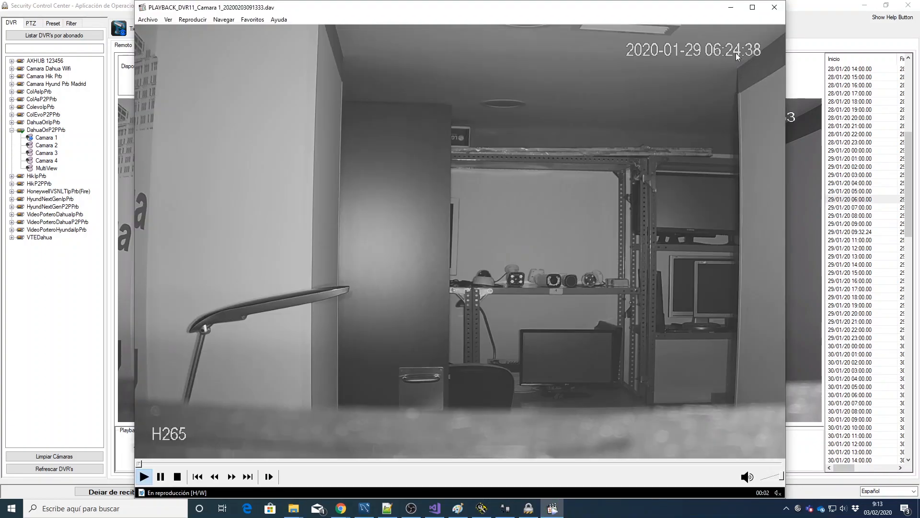
click(774, 8)
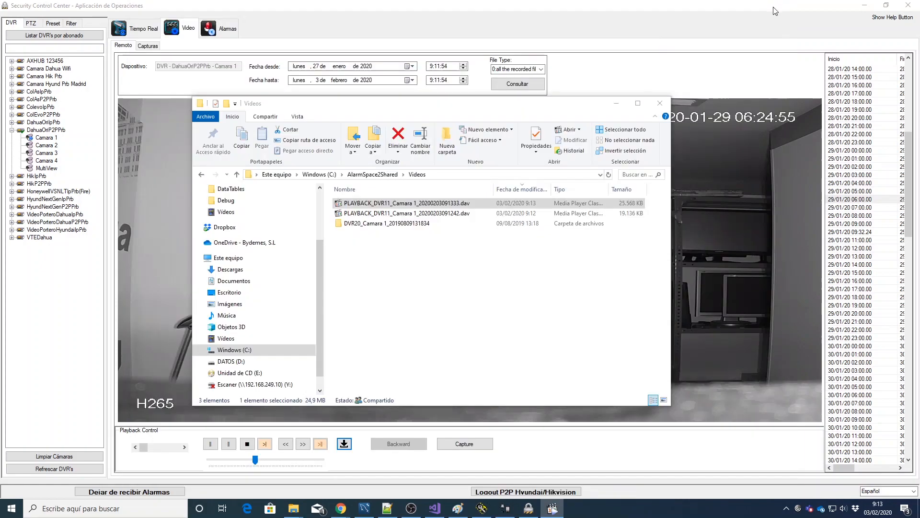
click(762, 23)
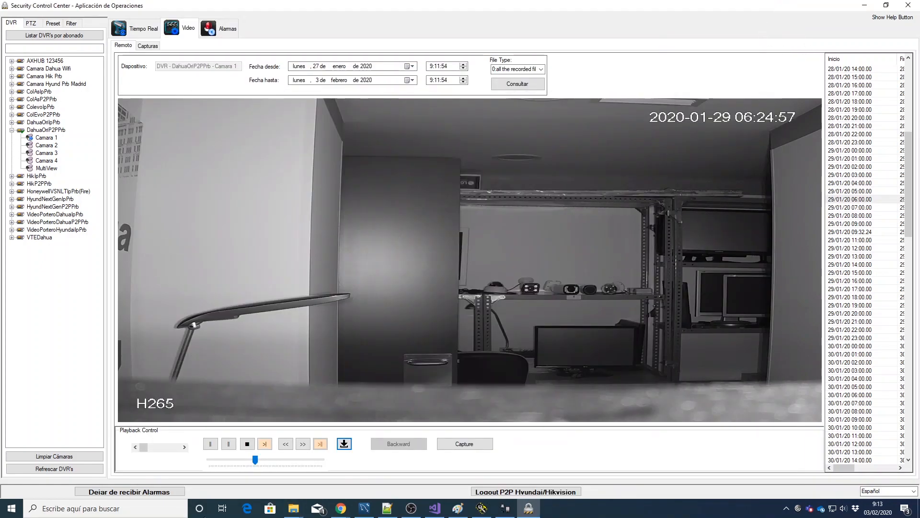
Step: Stop the recorded playback and select the 29/01/20 06:00:00 recording
click(249, 445)
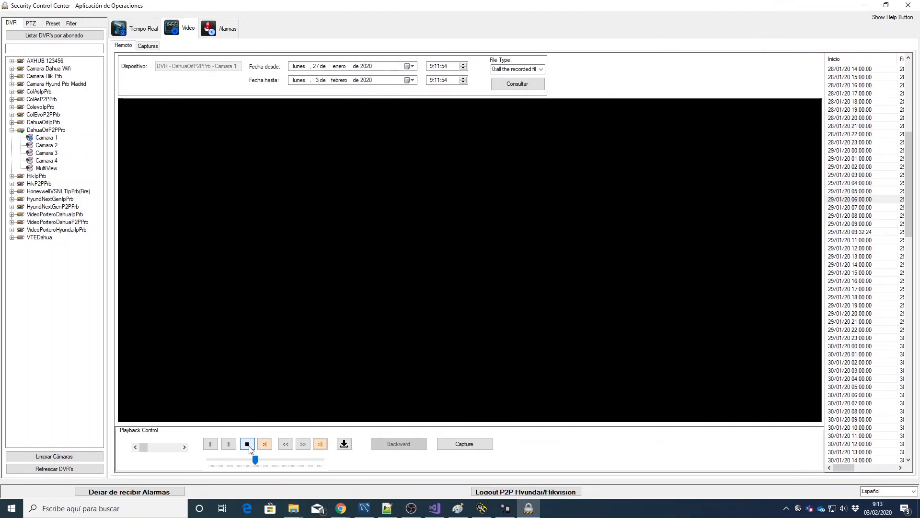
click(856, 166)
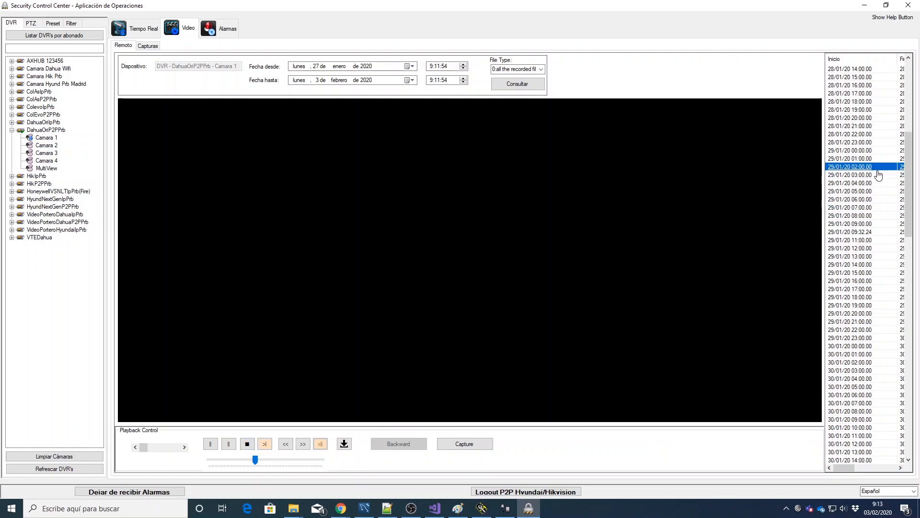
click(866, 200)
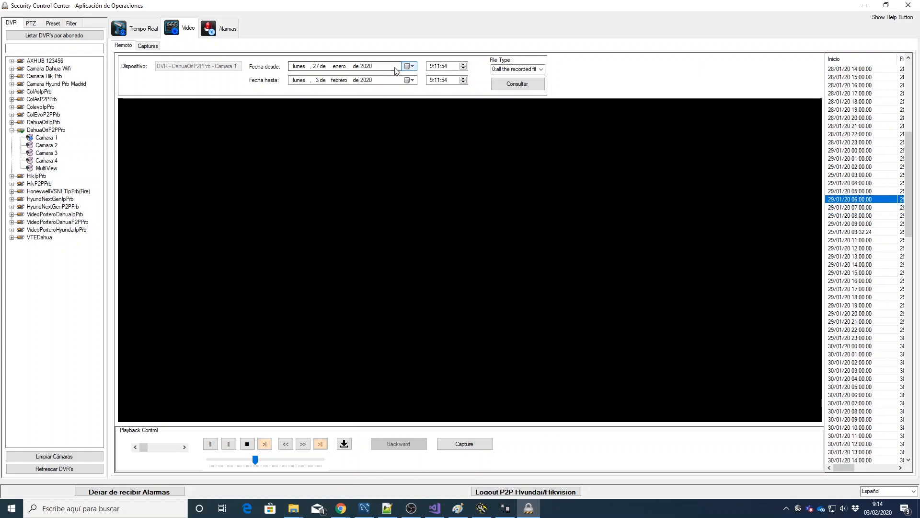
Step: Clear the Tiempo Real camera grid, then open the Alarmas page's DVR events list
click(139, 28)
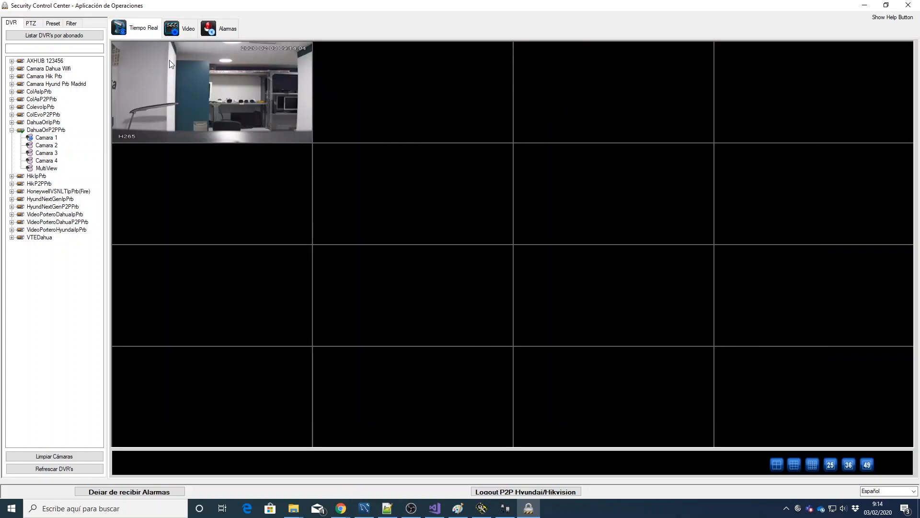
click(71, 458)
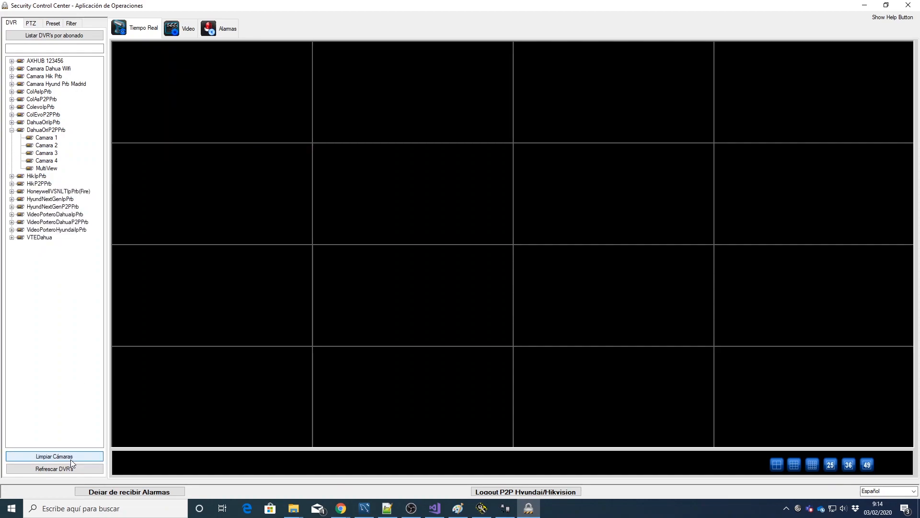
click(219, 30)
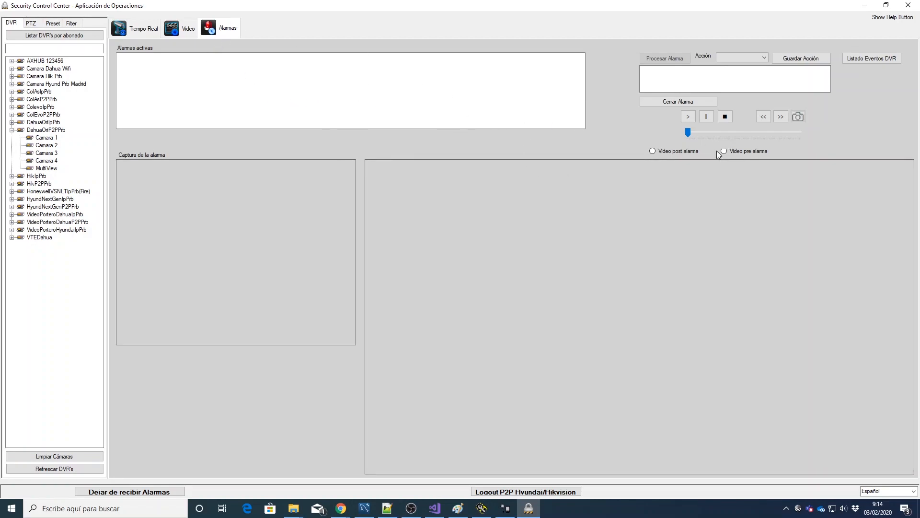
click(875, 61)
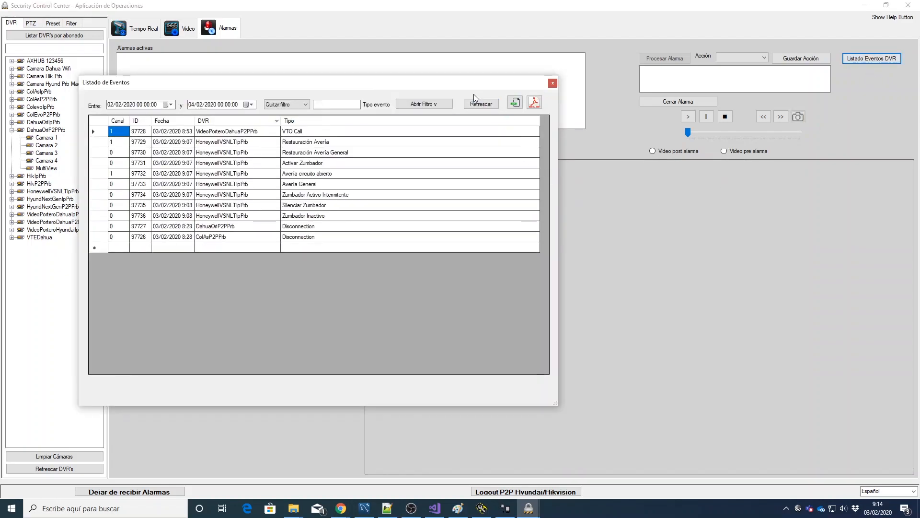
Step: Move and enlarge the Listado Eventos DVR window, close it, and return to Tiempo Real
drag(451, 88, 504, 85)
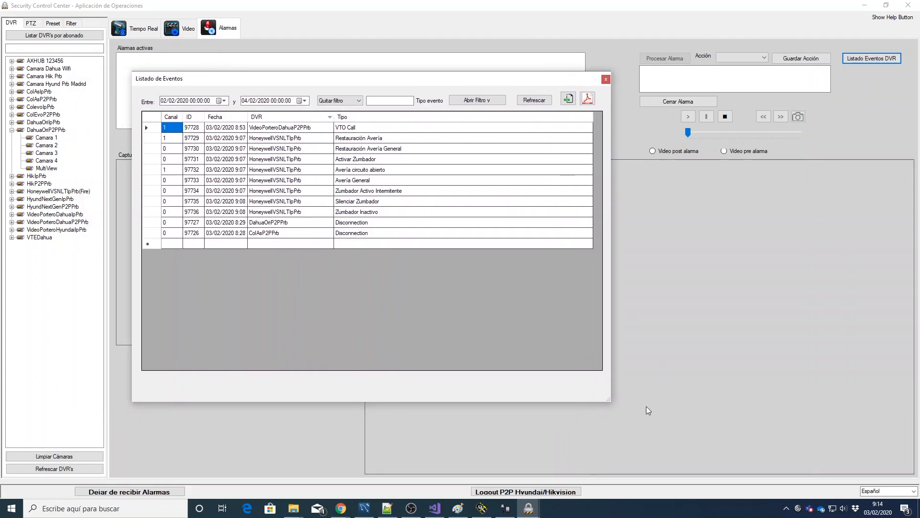
drag(603, 398, 626, 407)
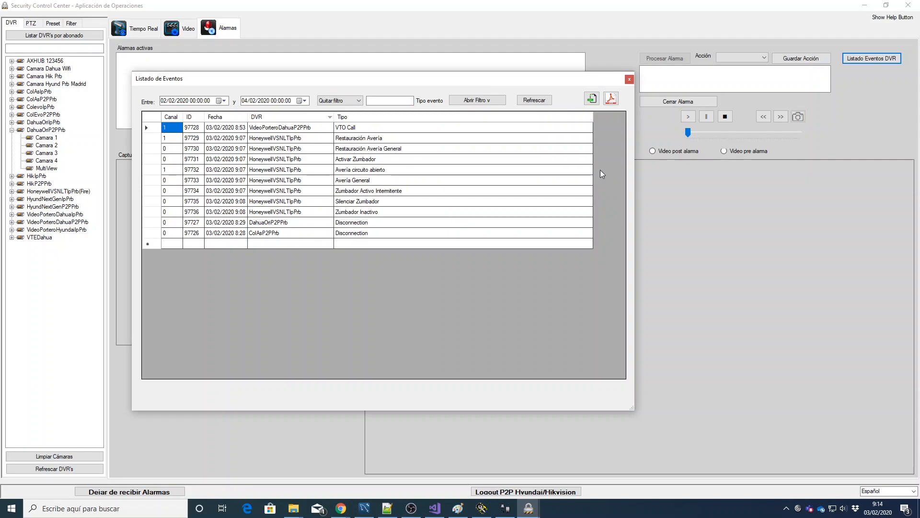
click(630, 80)
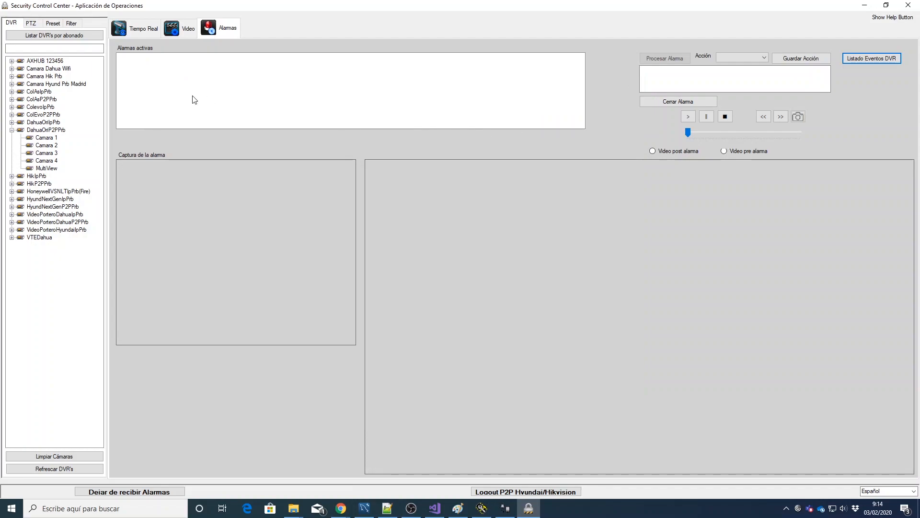
click(138, 29)
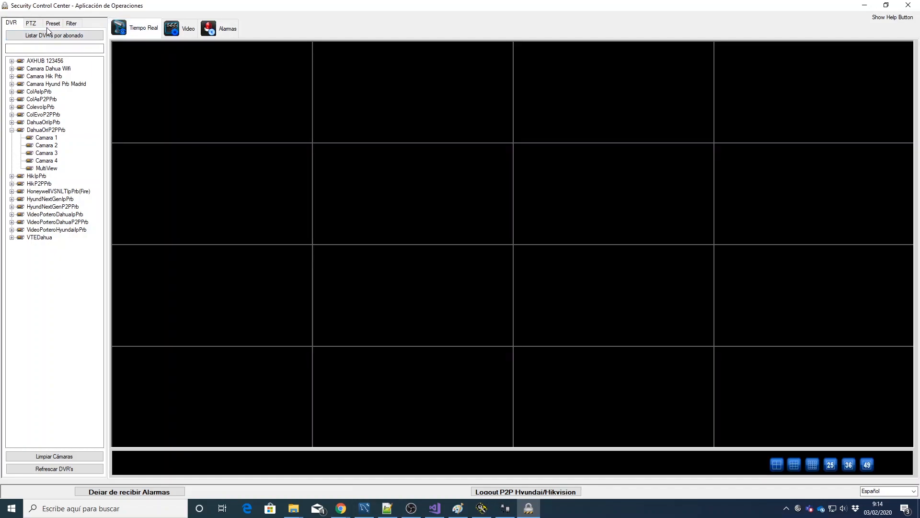
Step: Apply Filtro general limited to the pruebas nuevas group and view the filtered DVR list
click(74, 26)
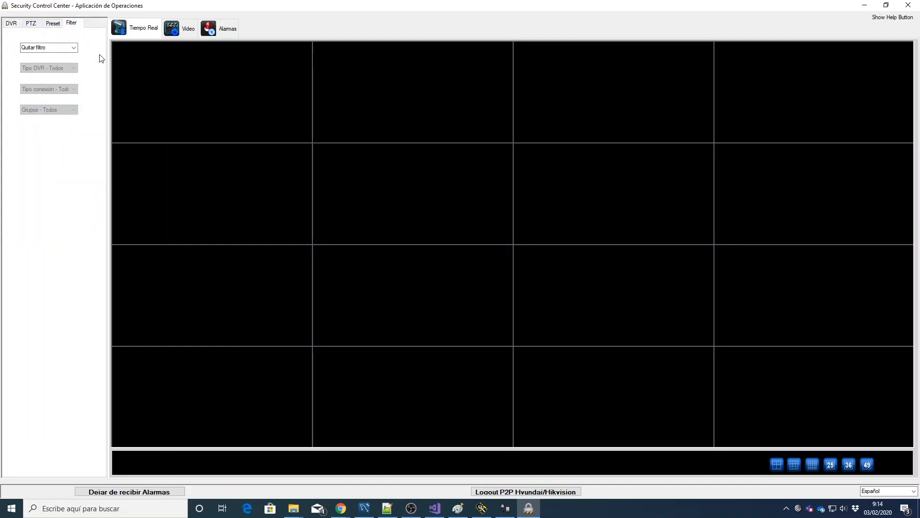
click(74, 49)
click(74, 48)
click(75, 48)
click(57, 63)
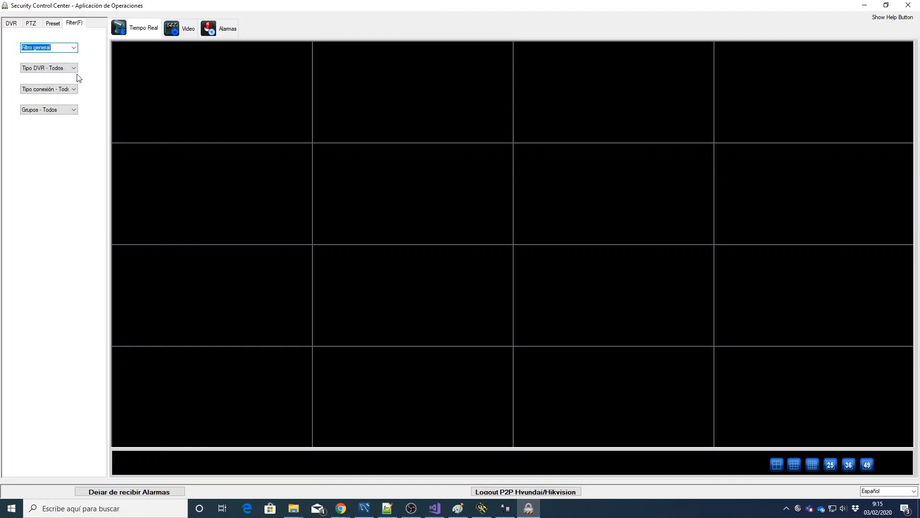
click(74, 110)
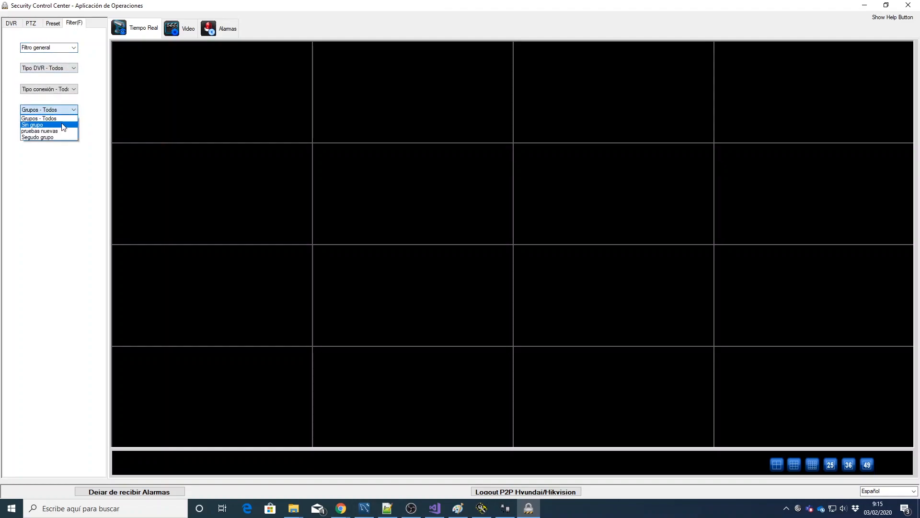
click(62, 134)
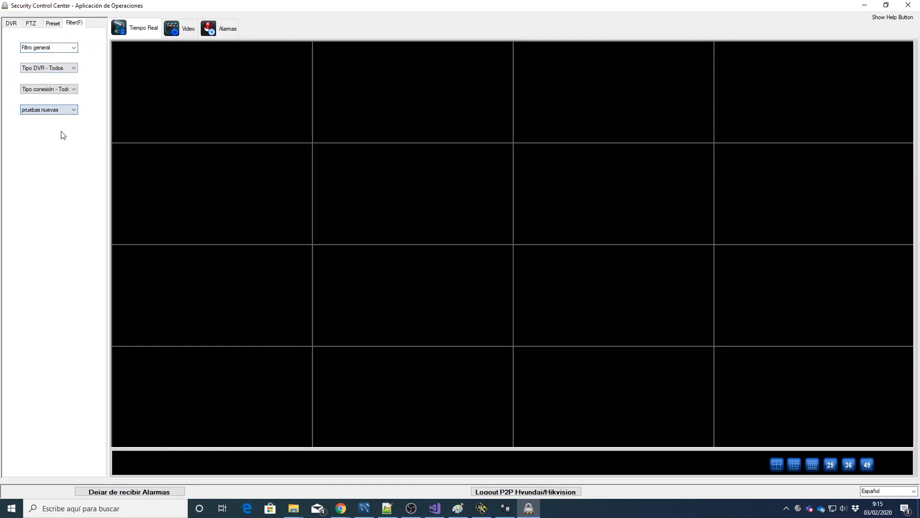
click(12, 24)
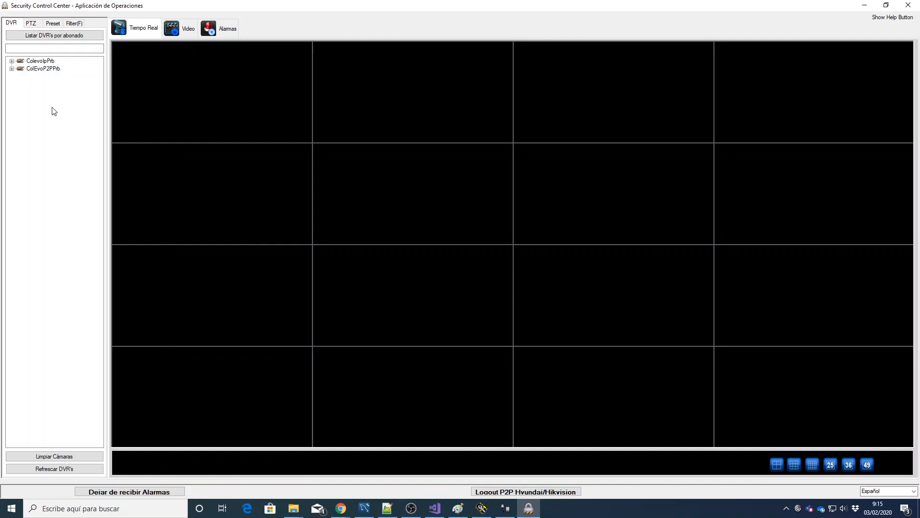
Step: Set Quitar filtro so the DVR tab lists all recorders again
click(74, 23)
click(75, 48)
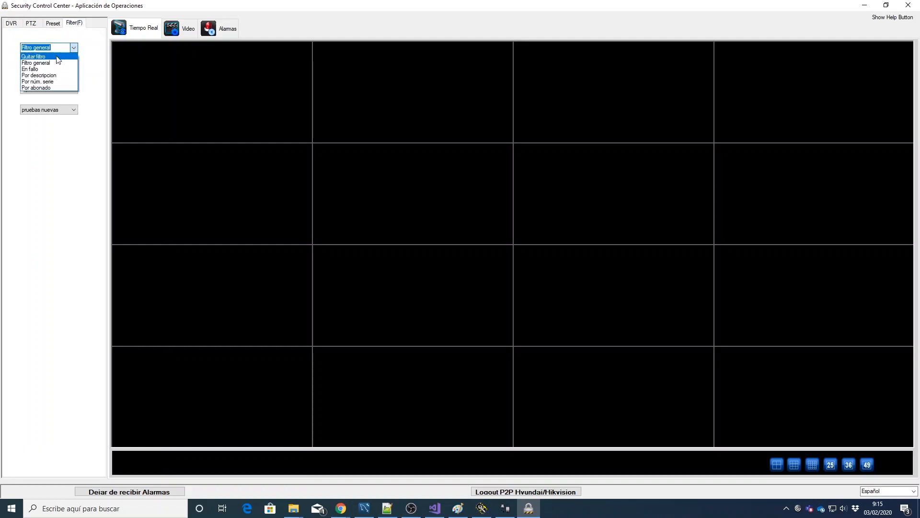
click(39, 55)
click(11, 25)
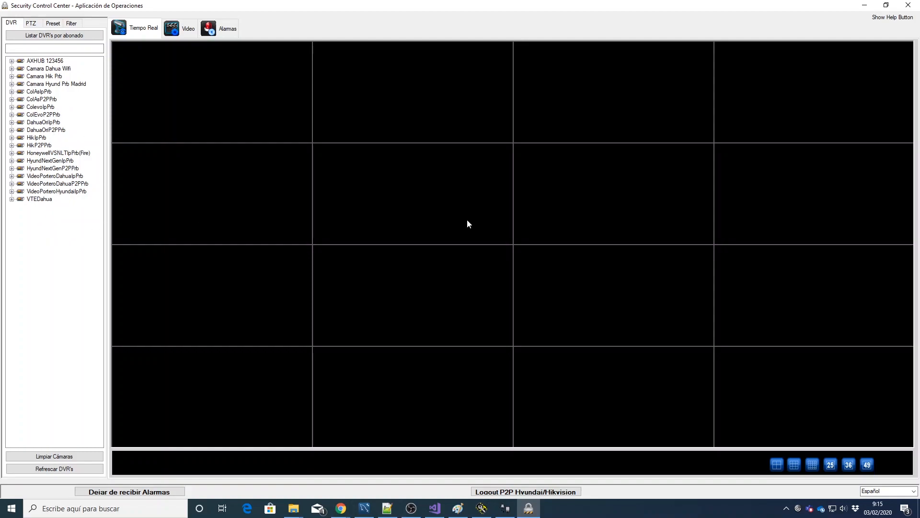
Step: Show VideoPorteroDahuaP2PPrb's Camara 1 feed in the grid, then clear it with Limpiar Cámaras
key(alt+Tab)
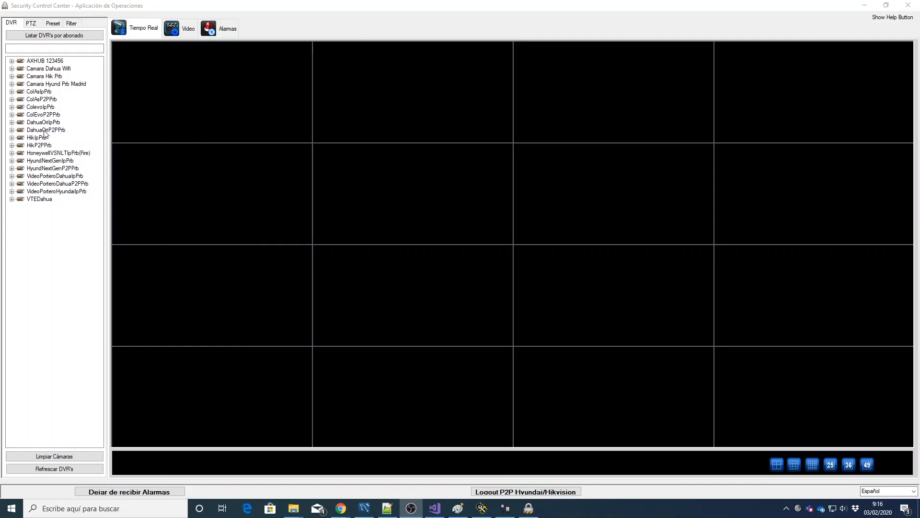
click(12, 184)
click(48, 192)
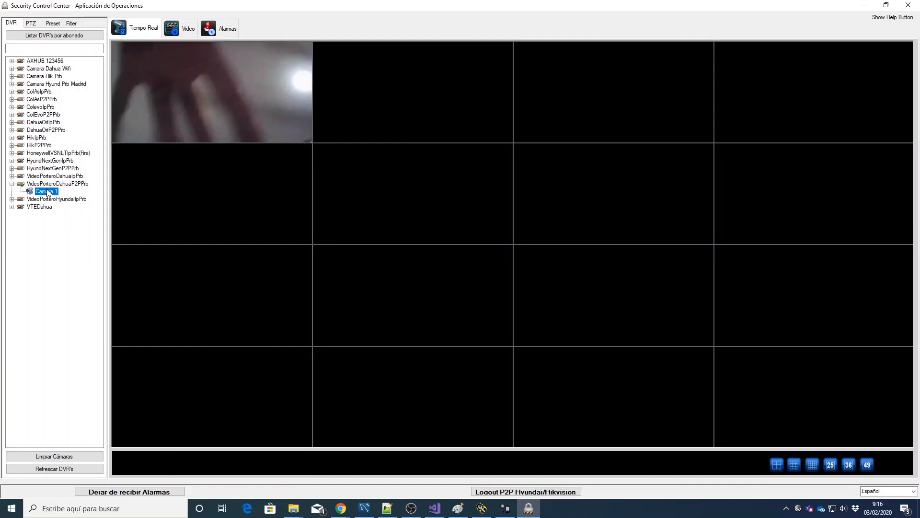
click(71, 459)
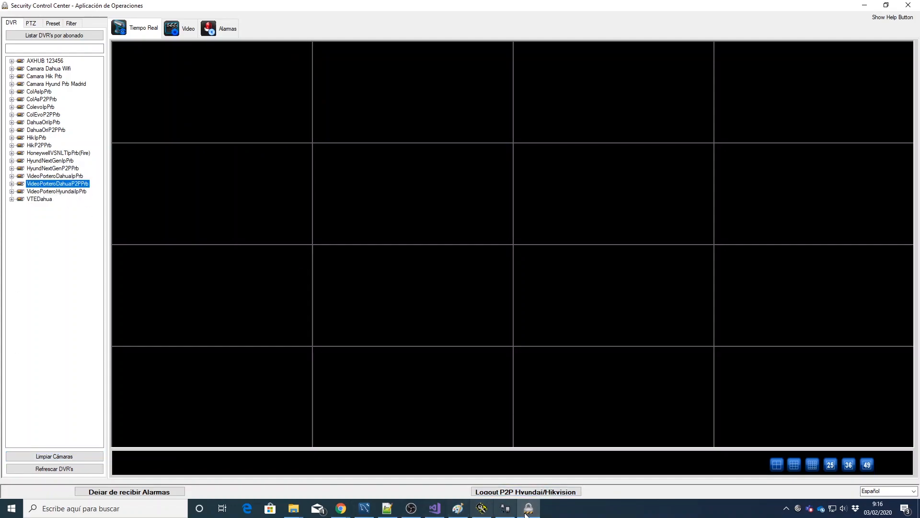
click(509, 512)
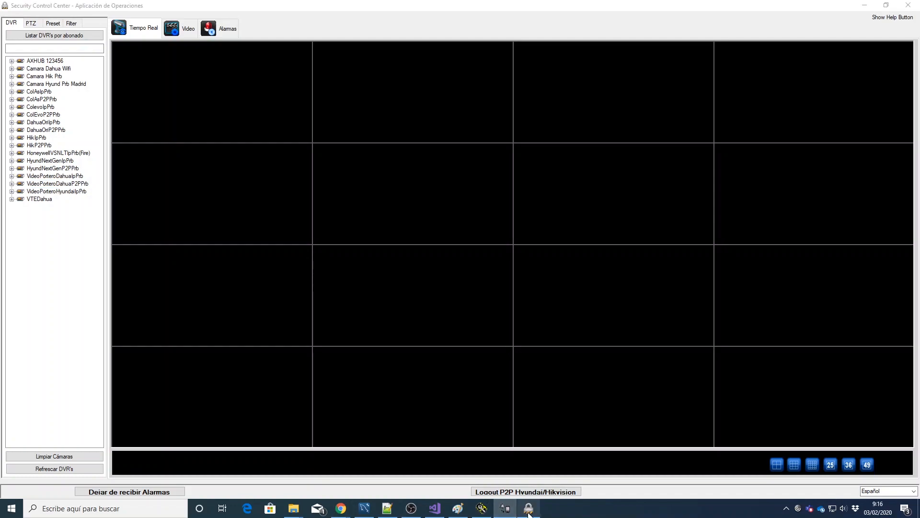
mouse_move(530, 514)
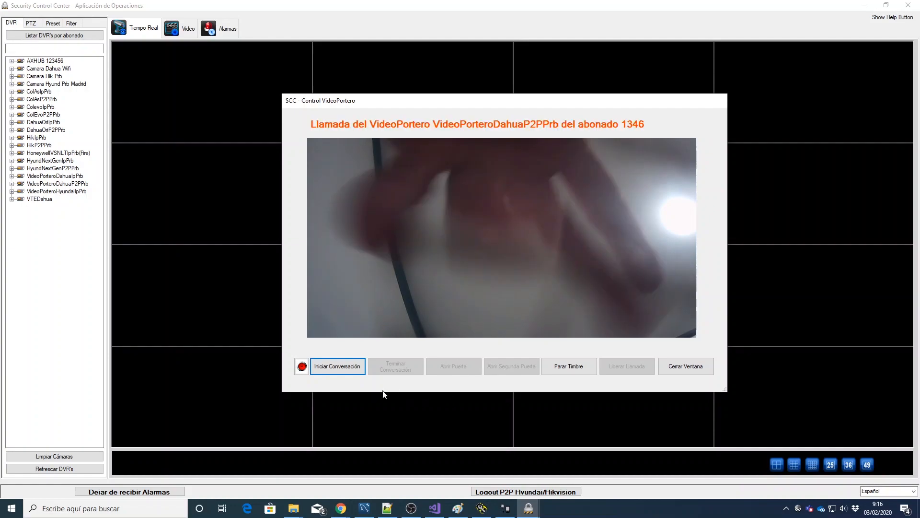
Step: Talk on the first door-phone call, open the main and second doors, then release the call
click(340, 368)
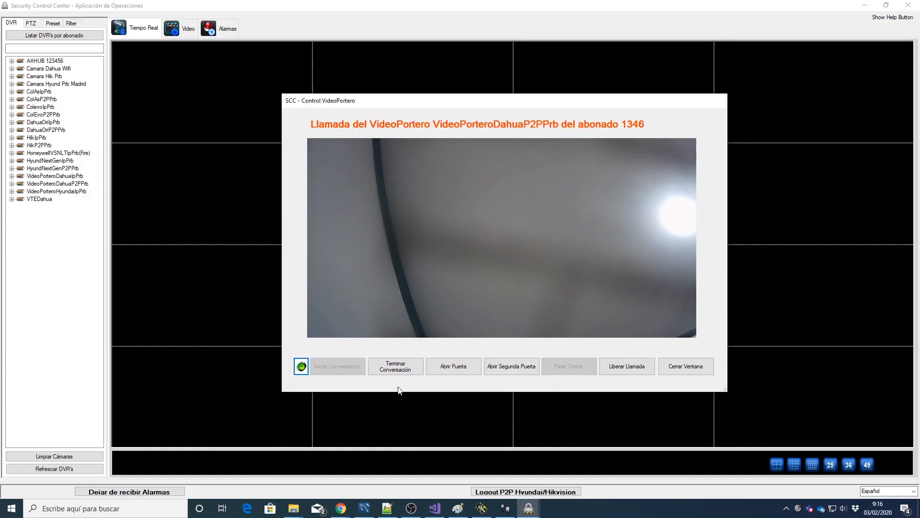
click(403, 367)
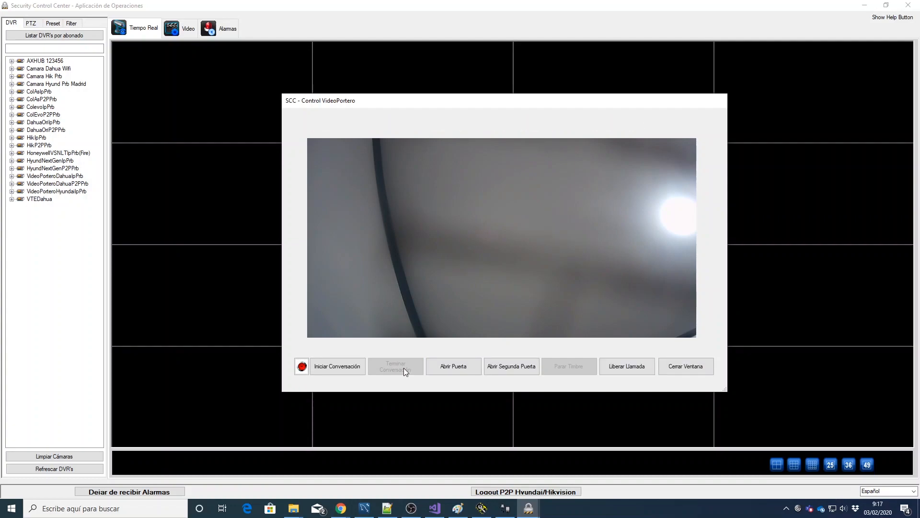
click(464, 368)
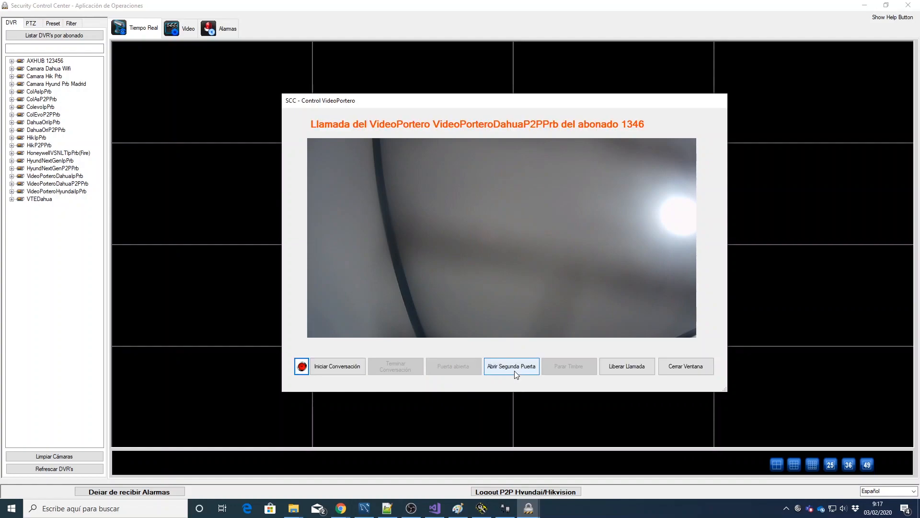
click(513, 366)
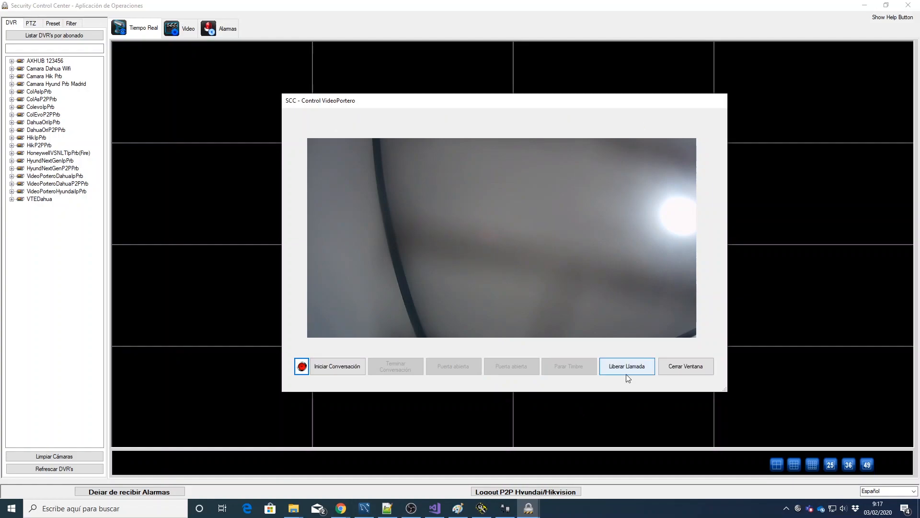
click(628, 368)
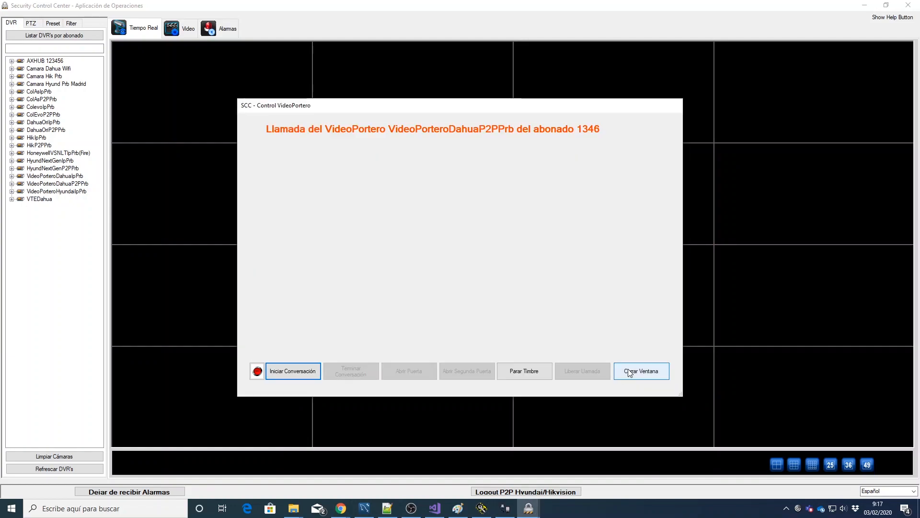
Step: Talk on the next door-phone call, end it, and close the call window
click(291, 372)
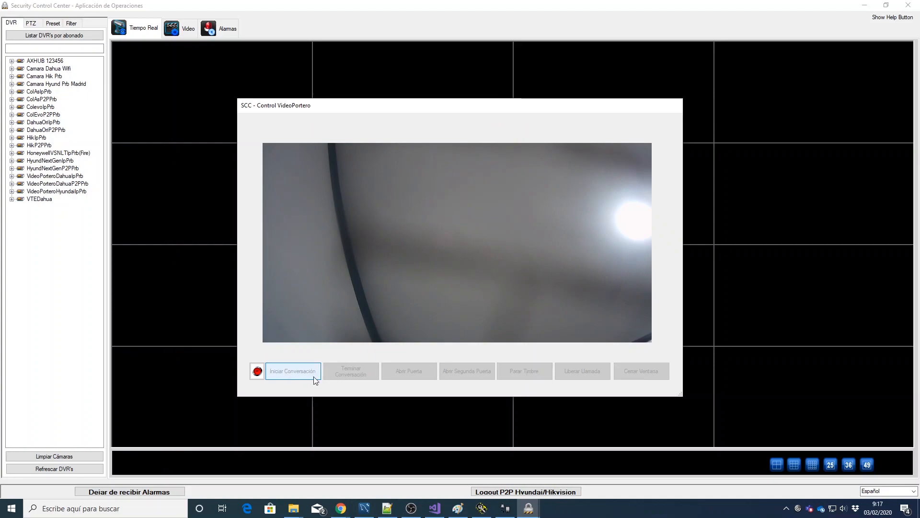
click(357, 372)
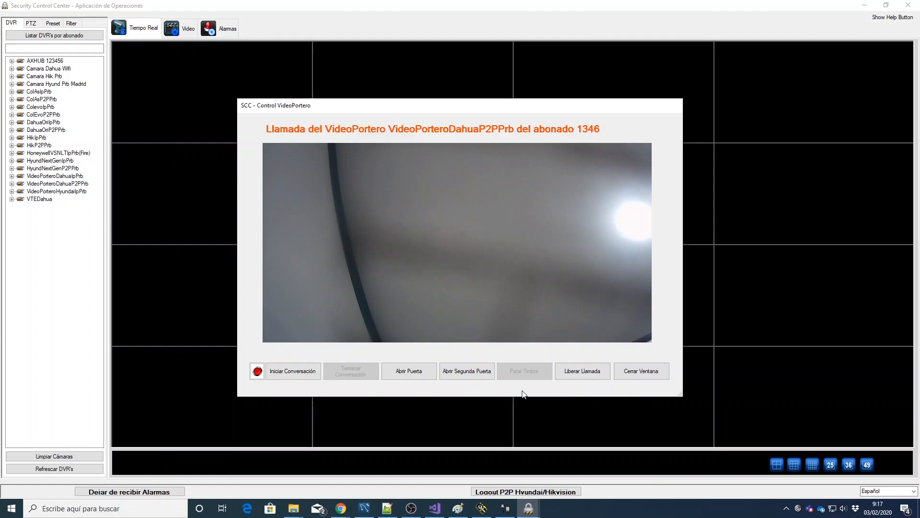
click(641, 371)
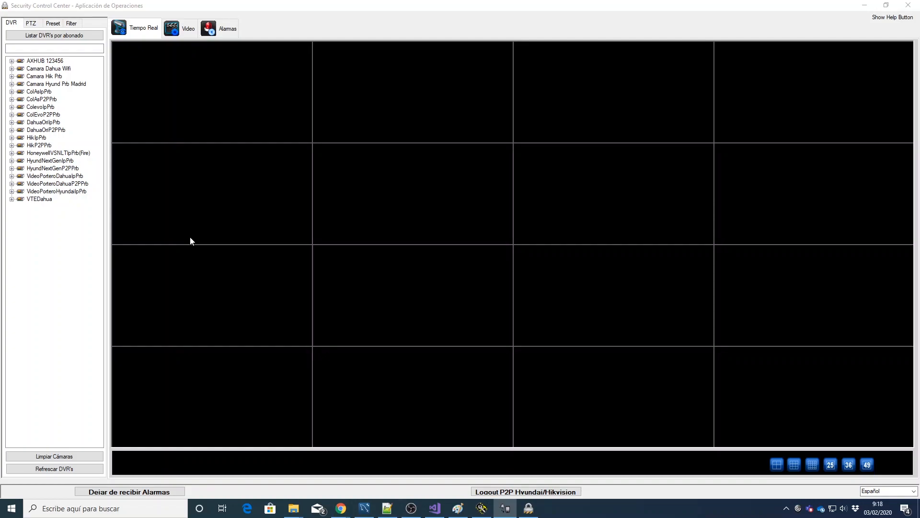
Step: Open the HoneywellVSNLTIpPrb(Fire) panel window and check each zone, buzzer, fault and siren status
click(56, 153)
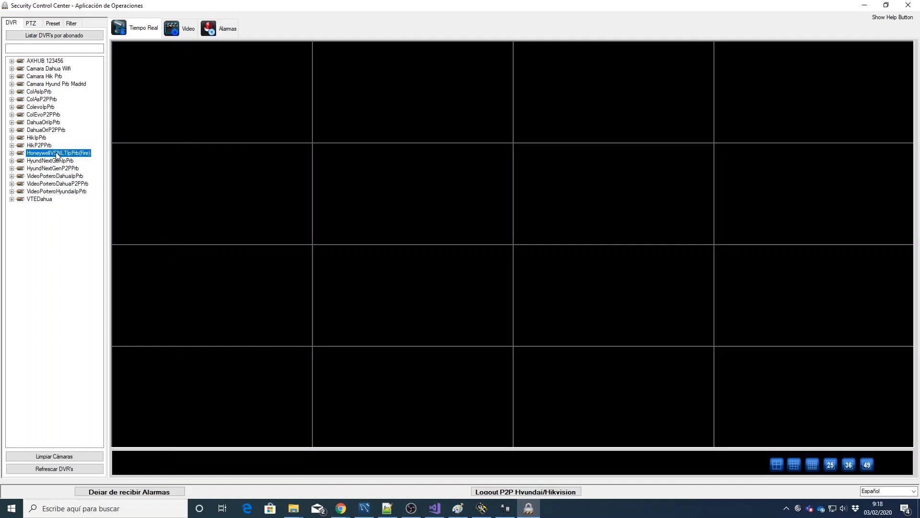
double_click(57, 153)
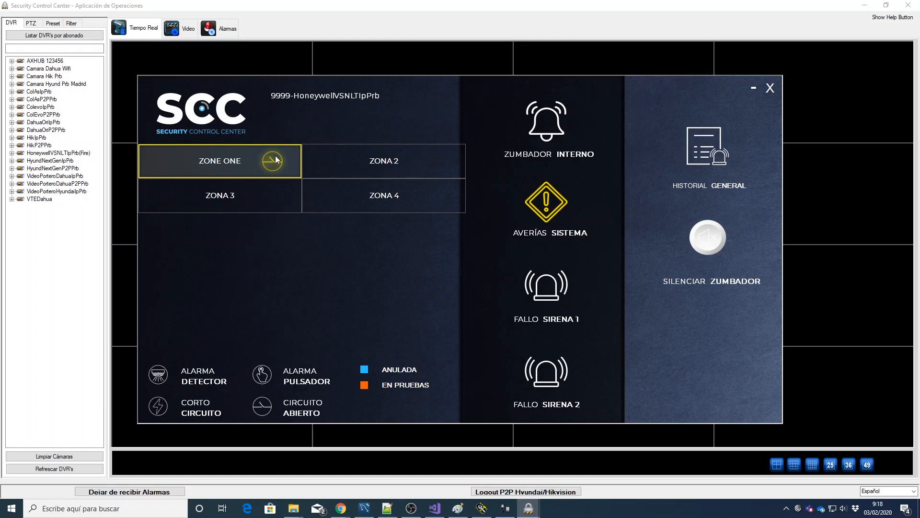
mouse_move(272, 164)
mouse_move(383, 163)
mouse_move(552, 123)
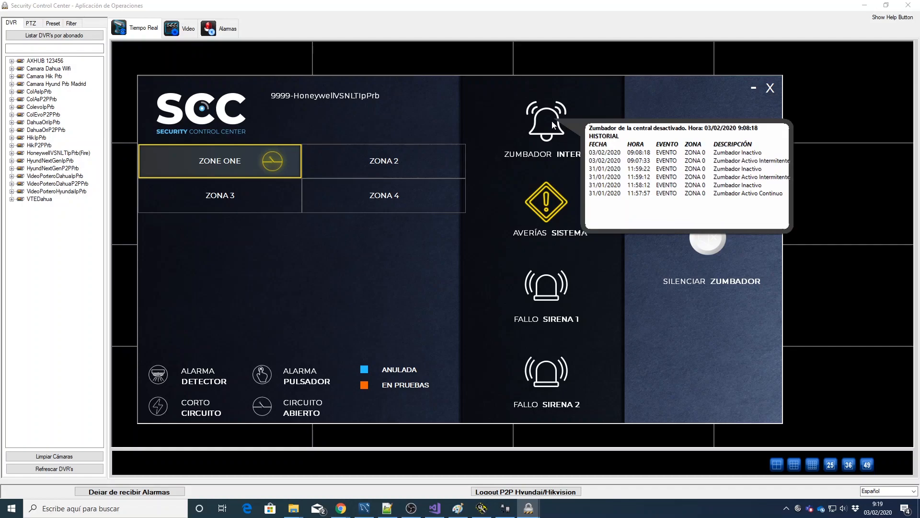
mouse_move(544, 205)
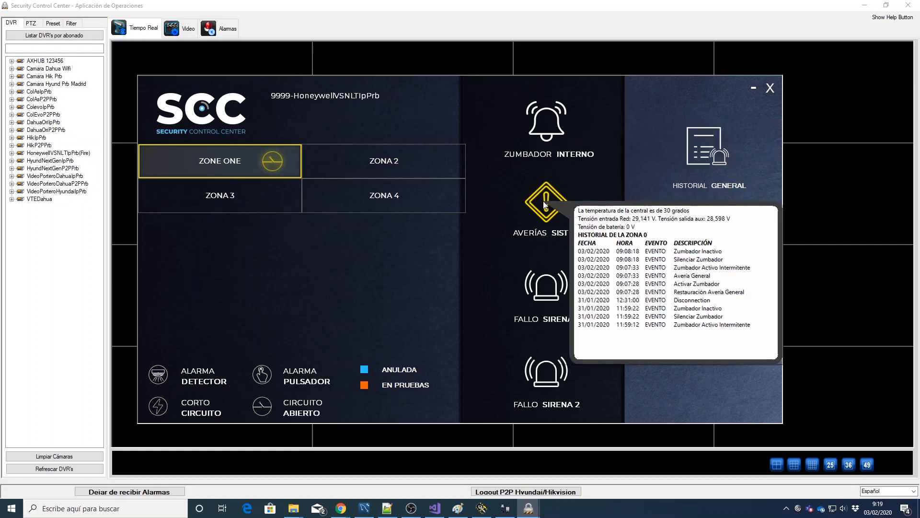
mouse_move(551, 292)
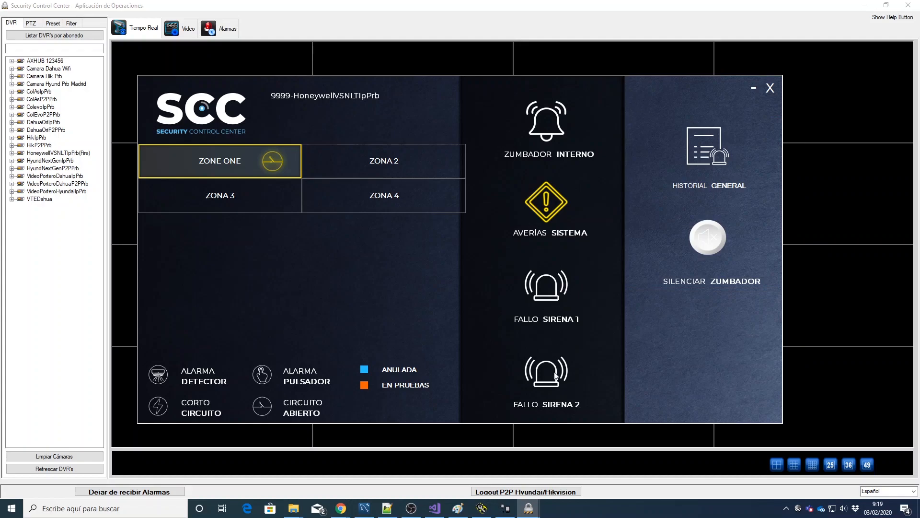
mouse_move(555, 374)
mouse_move(228, 200)
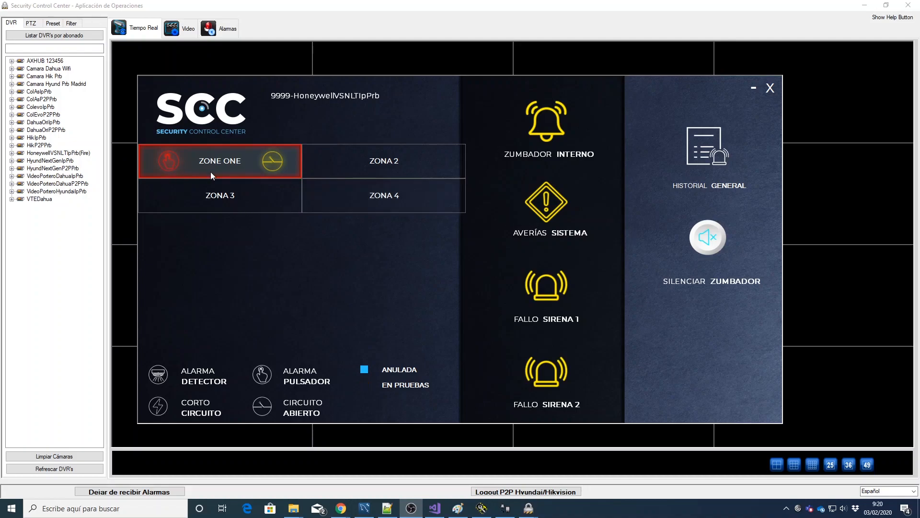
Step: Silence the fire panel's internal buzzer with SILENCIAR ZUMBADOR and accept the confirmation
click(707, 237)
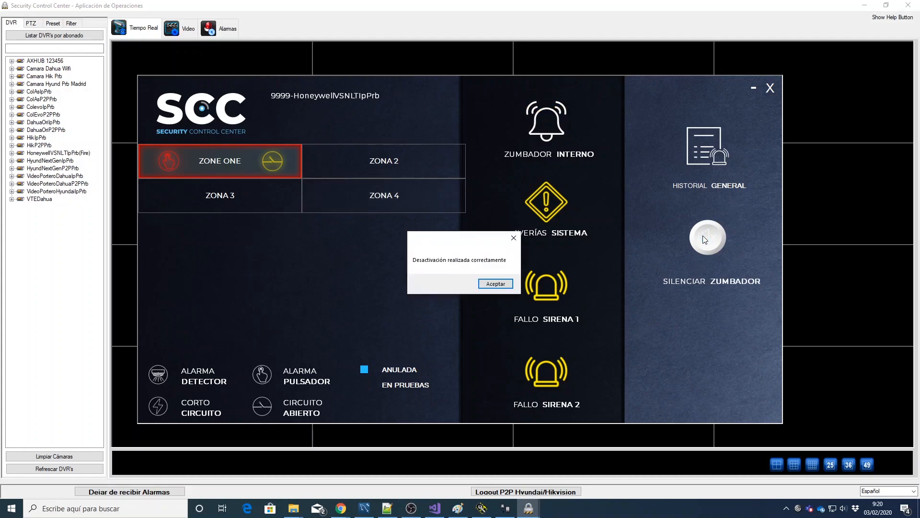
click(502, 285)
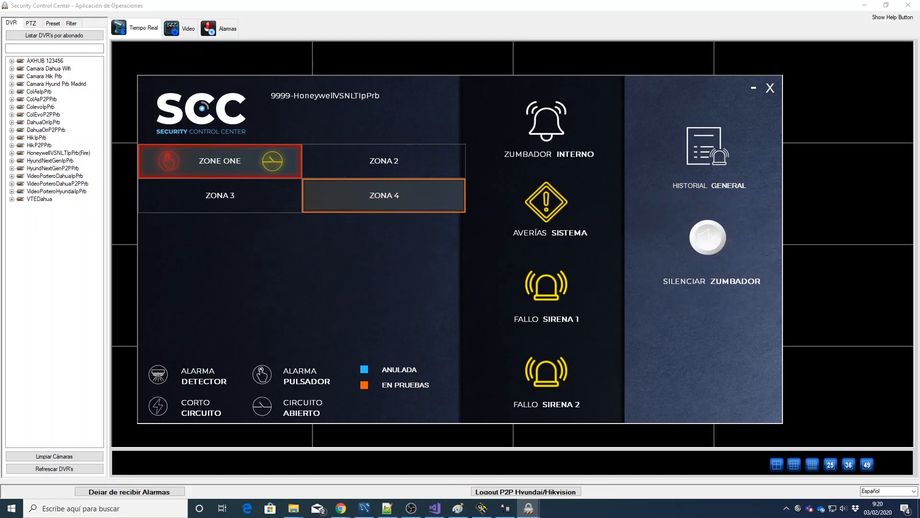
mouse_move(220, 195)
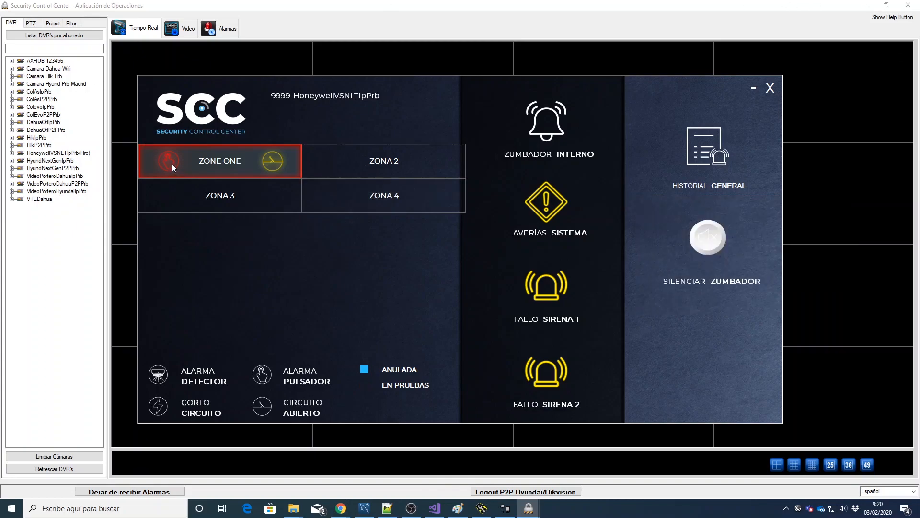
mouse_move(171, 163)
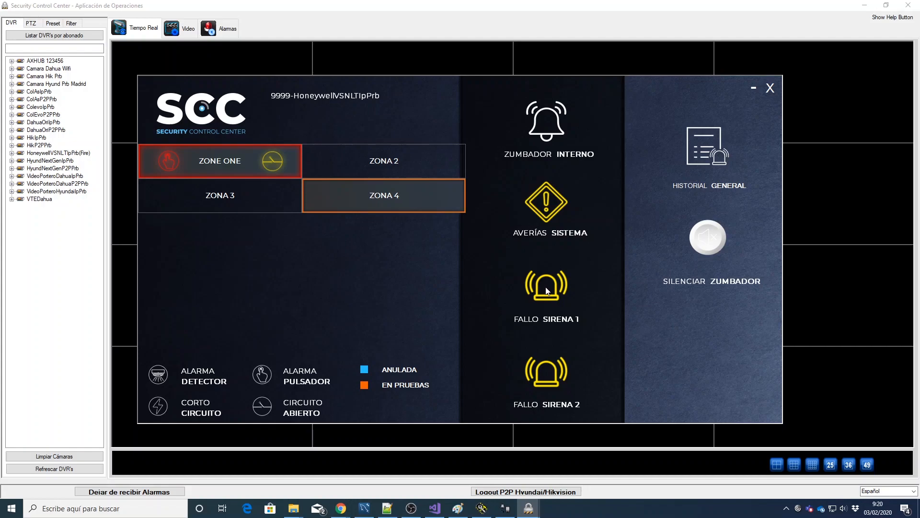
mouse_move(547, 290)
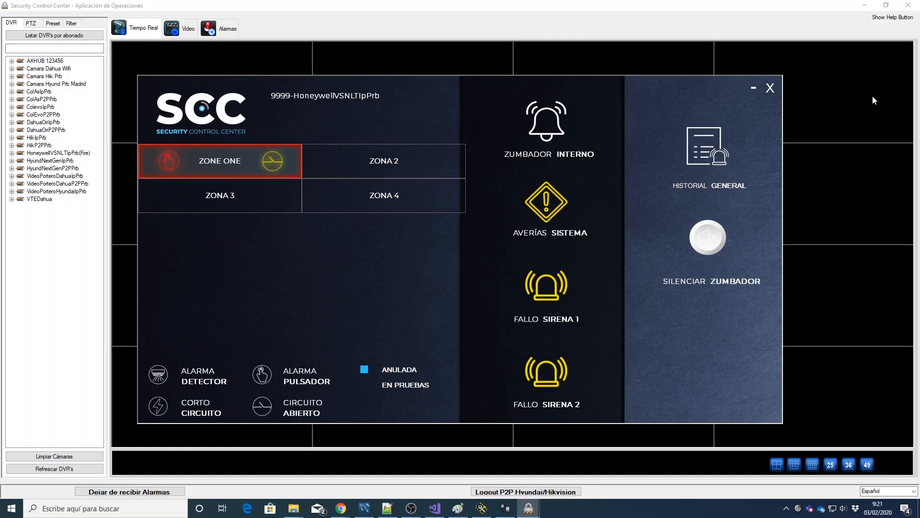
Step: Close the alarm panel and generate the Honeywell panel's central certificate (04/01/2020–03/02/2020) into Downloads
click(770, 88)
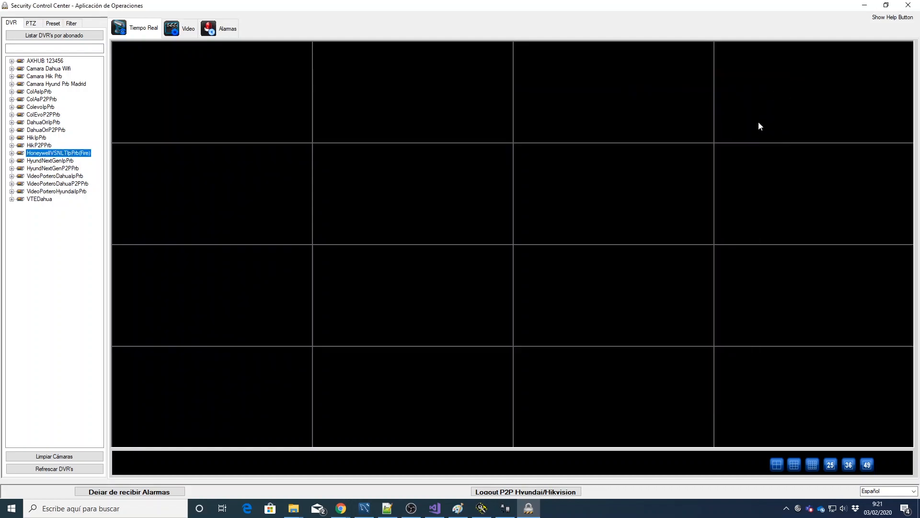
right_click(61, 154)
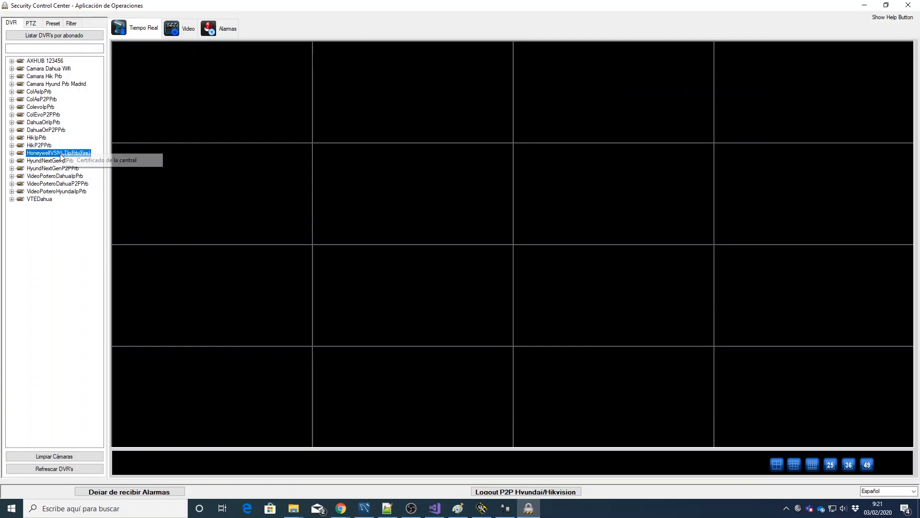
click(91, 161)
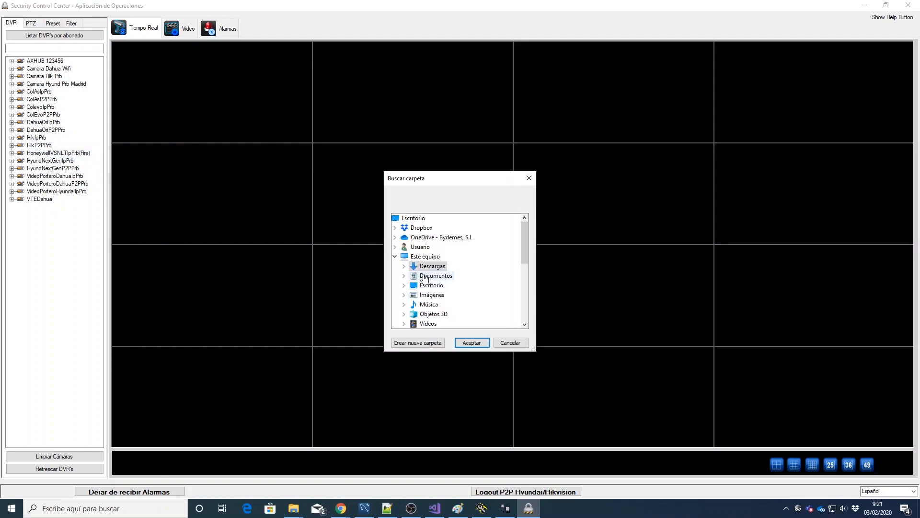
click(468, 344)
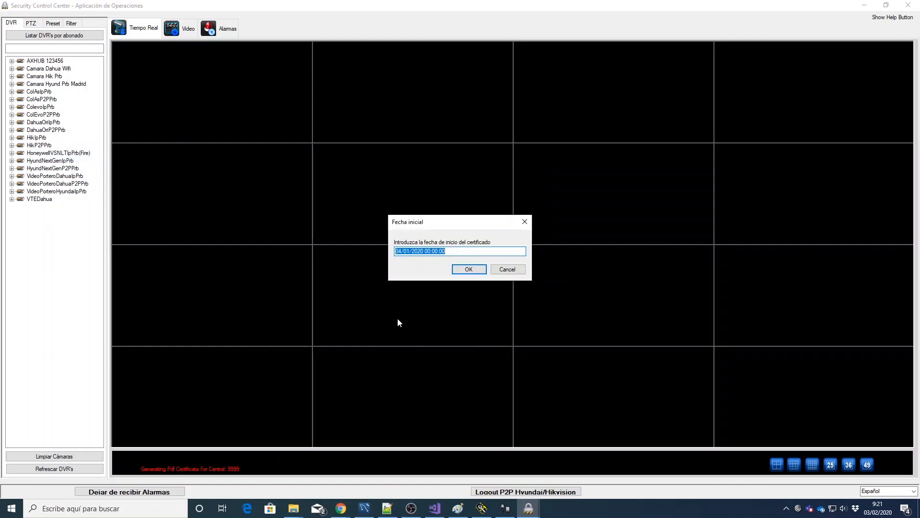
click(467, 270)
click(467, 269)
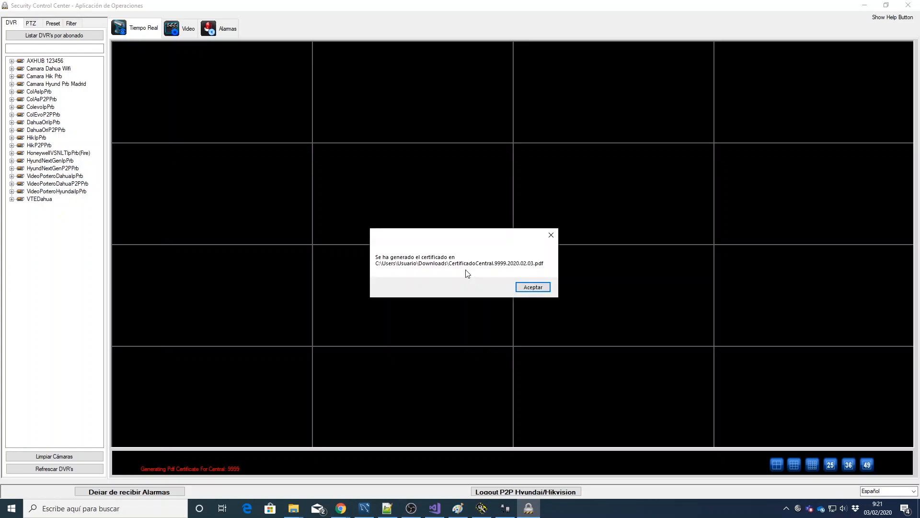
click(534, 288)
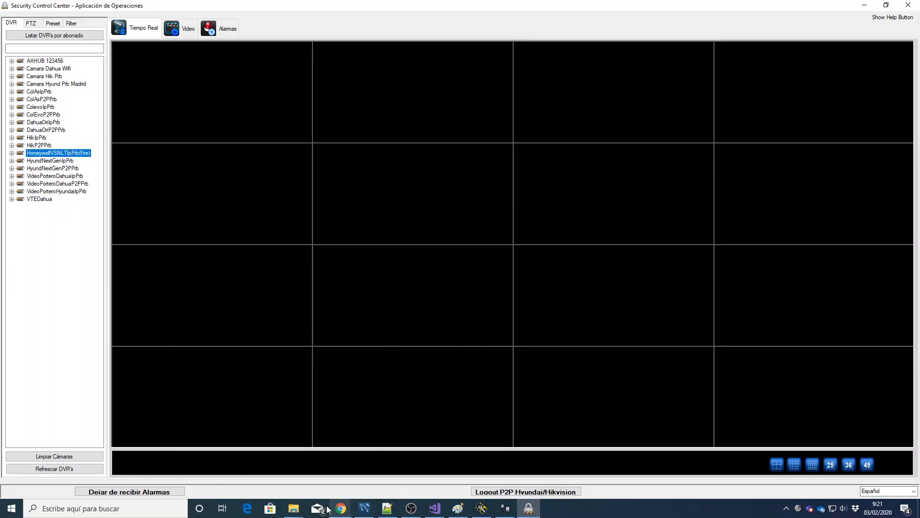
Step: Open CertificadoCentral.9999.2020.02.03.pdf from the Descargas Explorer window in Acrobat Reader
click(293, 508)
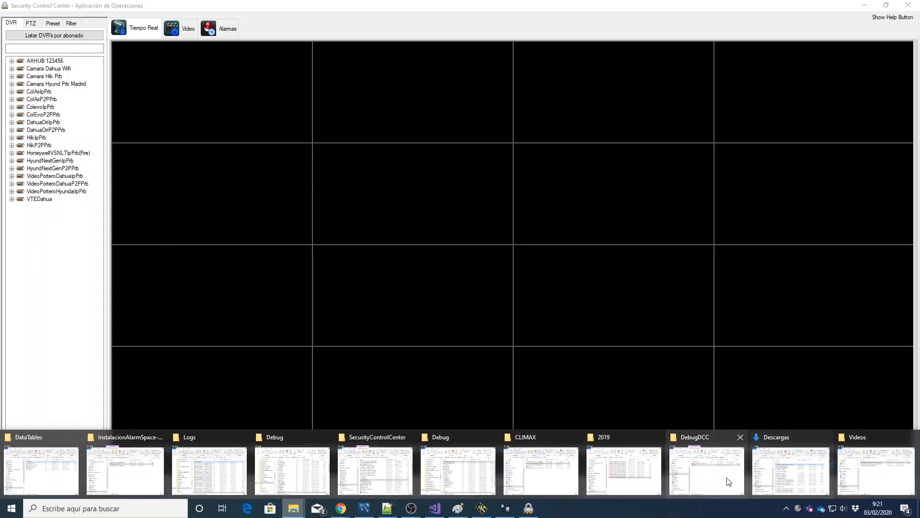
click(824, 489)
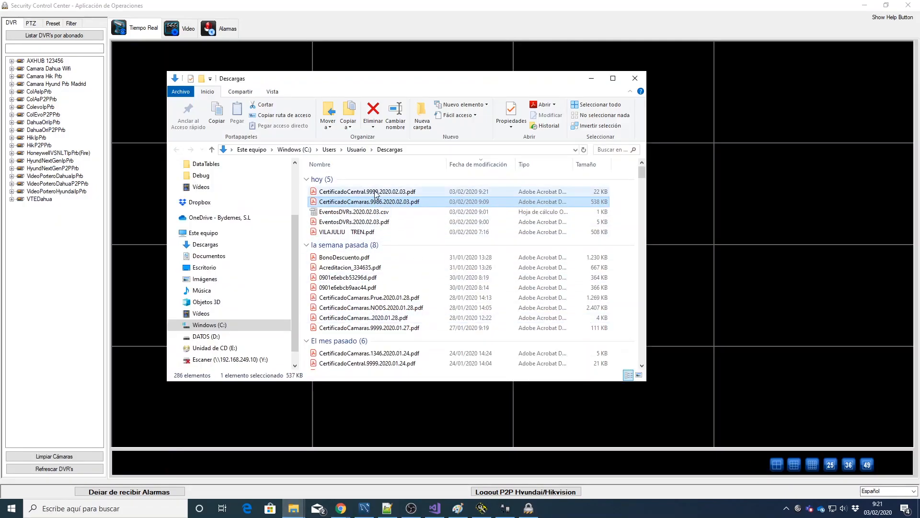
click(375, 192)
double_click(375, 192)
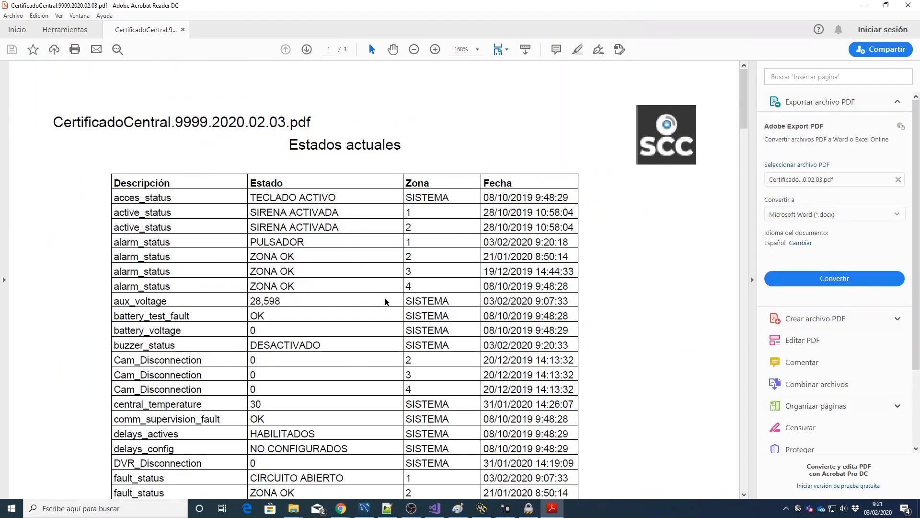
scroll(386, 302, down, 2)
Step: Scroll to the Estados actuales table and briefly select the PULSADOR status text
scroll(338, 282, down, 1)
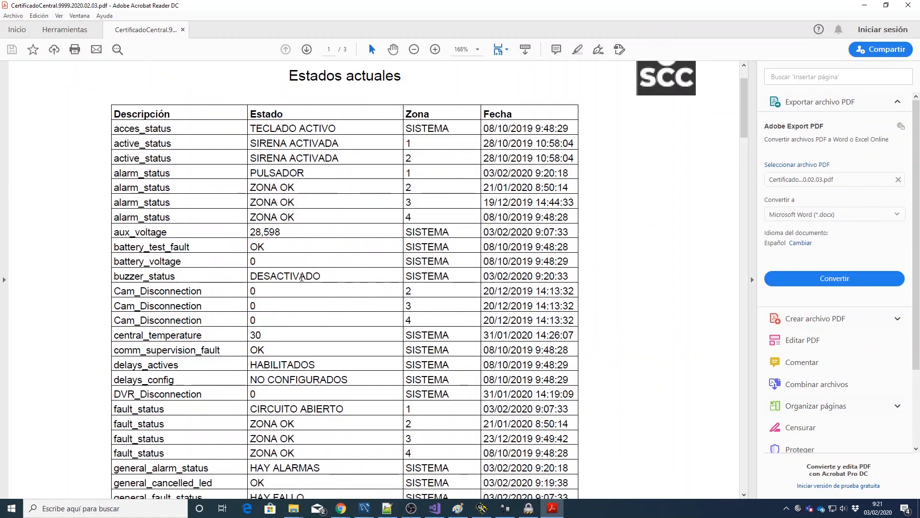
scroll(302, 281, down, 1)
scroll(331, 194, down, 1)
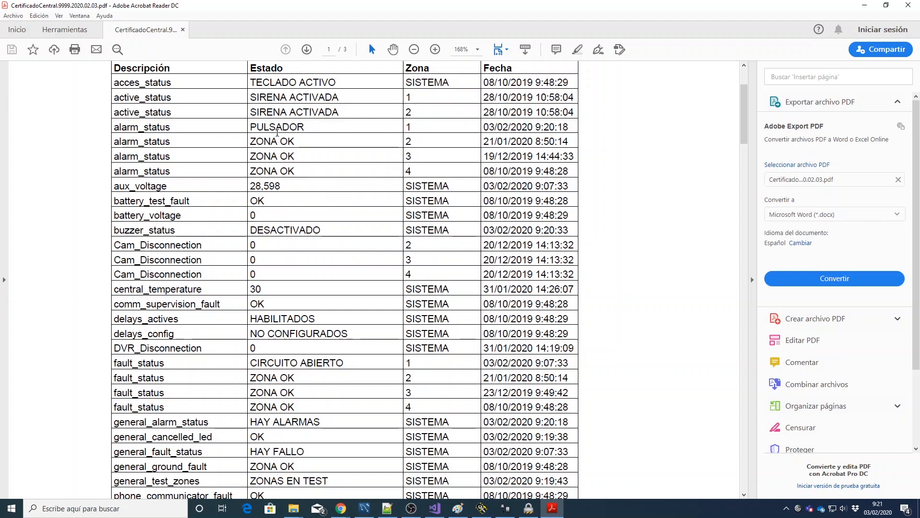
drag(306, 126, 249, 126)
click(553, 127)
Step: Scroll through the pie and timeline charts on pages 2–3, then close Acrobat Reader
scroll(362, 223, down, 3)
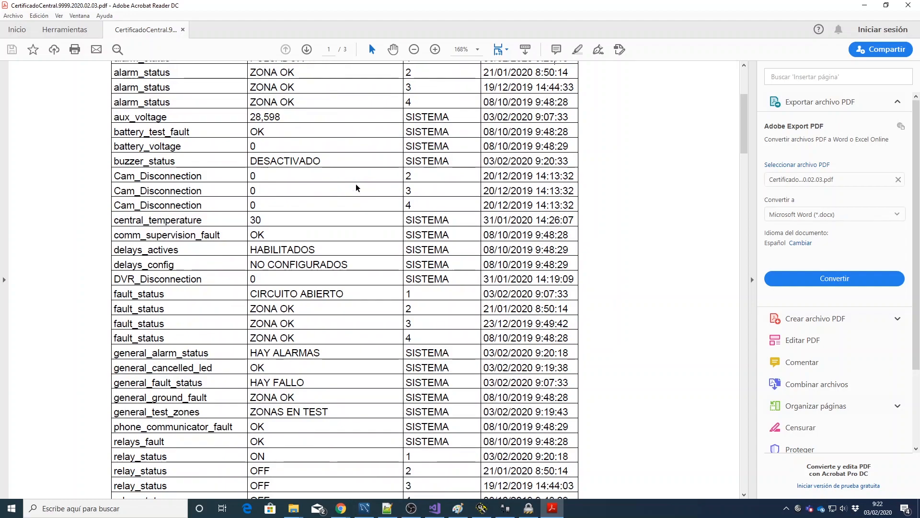
scroll(343, 163, down, 2)
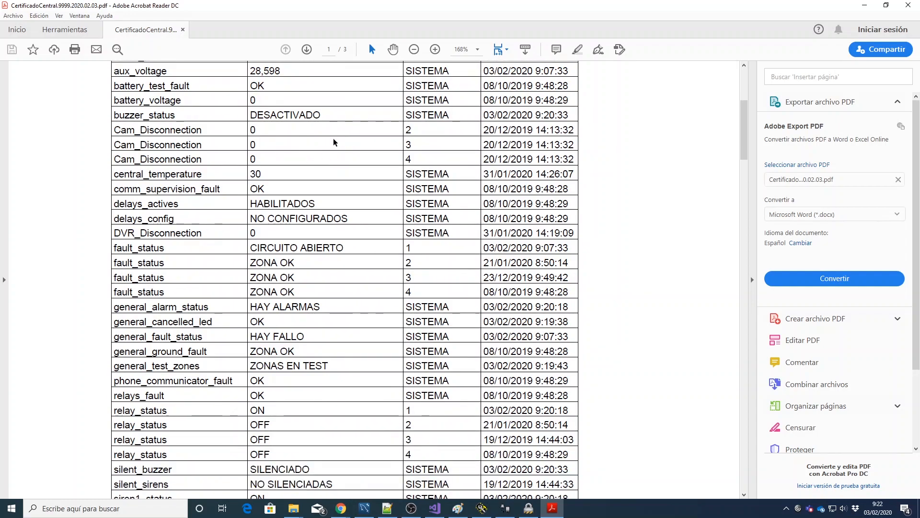
scroll(335, 164, down, 2)
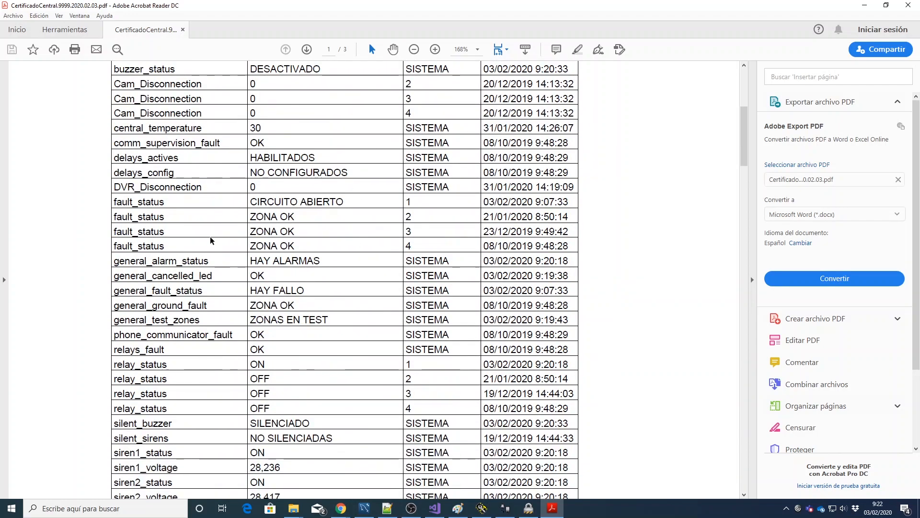
scroll(373, 225, down, 2)
scroll(372, 225, down, 5)
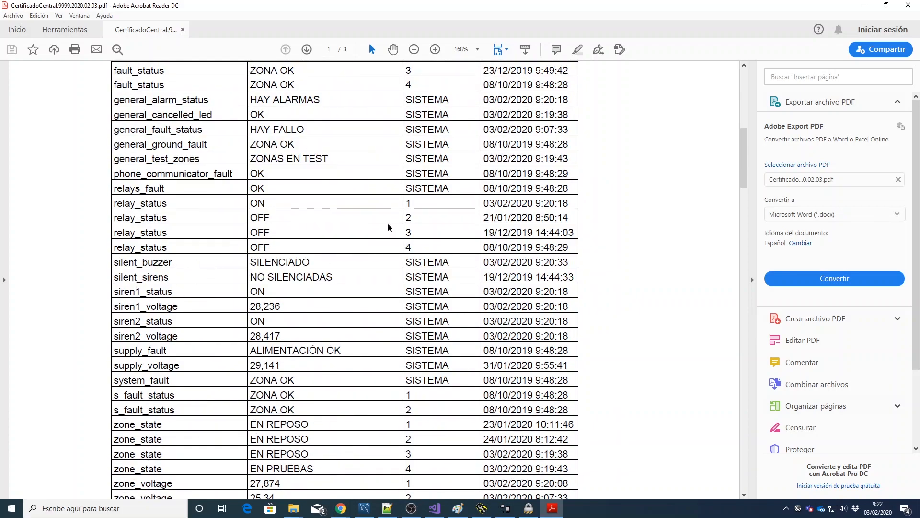
scroll(390, 225, down, 7)
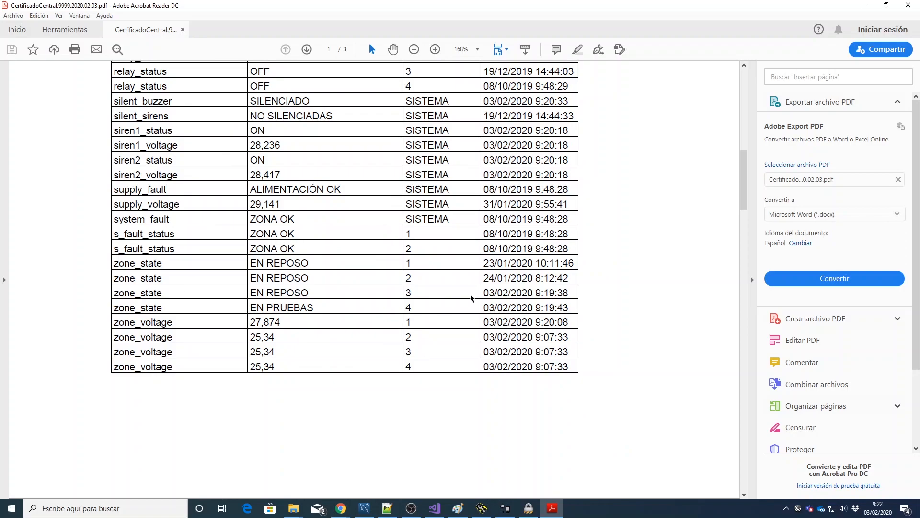
scroll(630, 261, down, 5)
scroll(627, 264, down, 13)
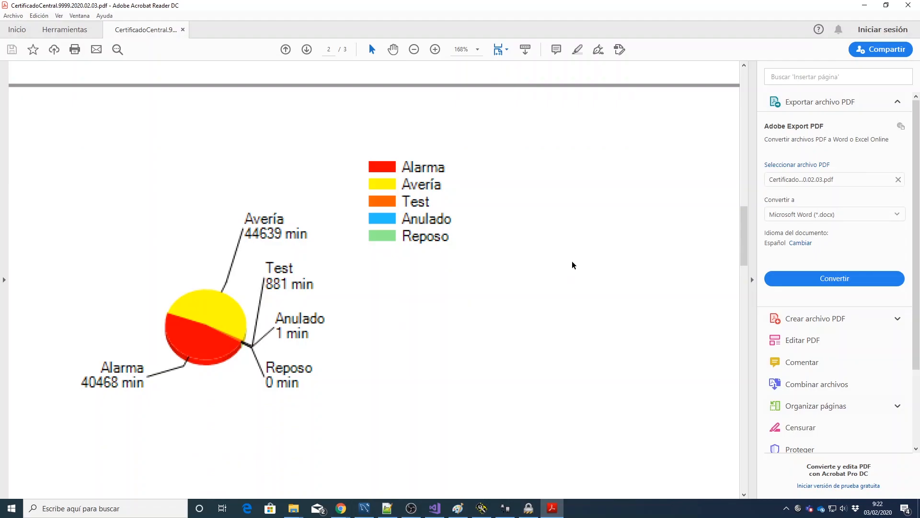
scroll(568, 262, down, 2)
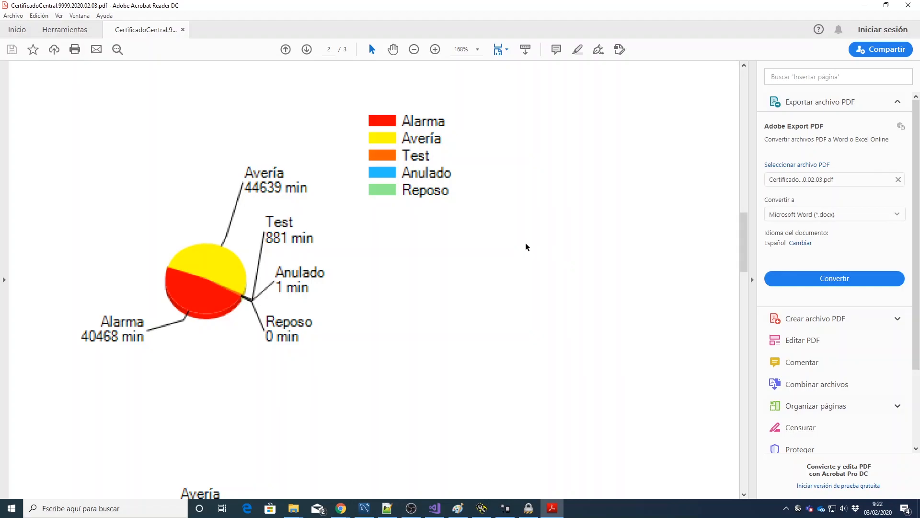
scroll(527, 247, down, 15)
scroll(531, 244, down, 20)
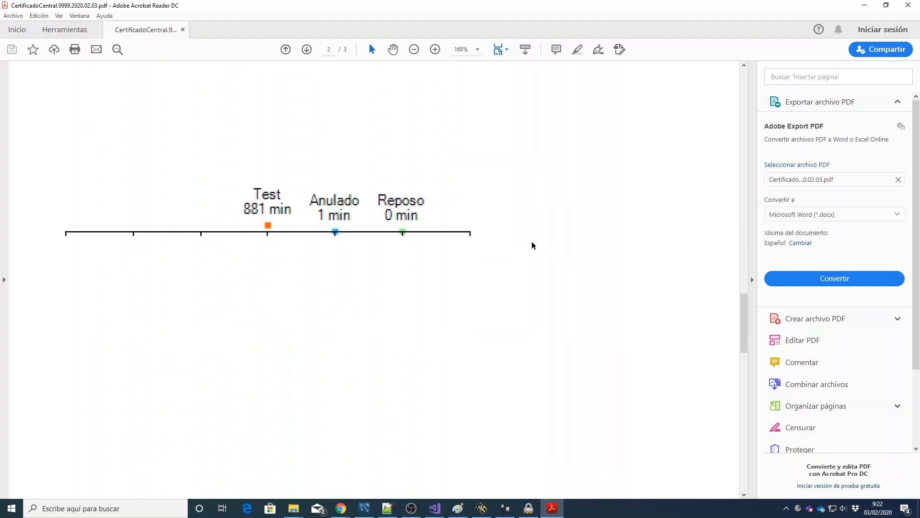
scroll(532, 242, down, 4)
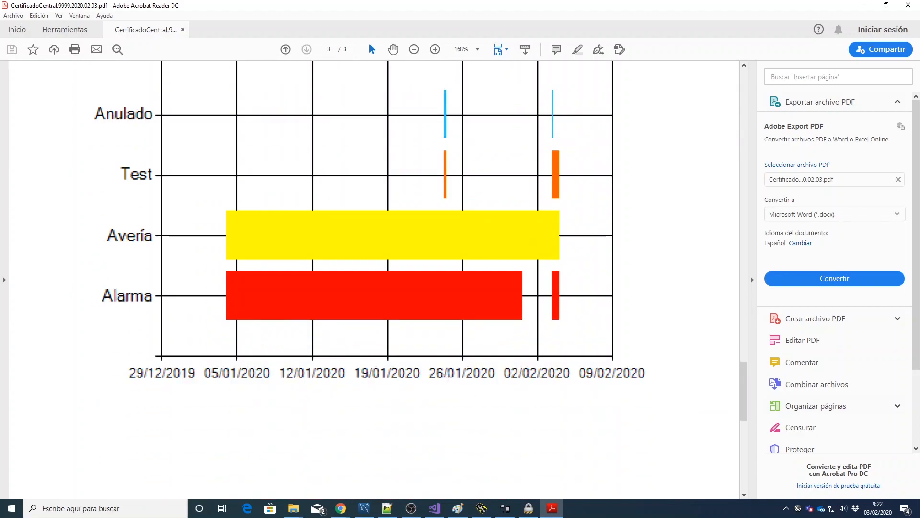
scroll(668, 307, down, 4)
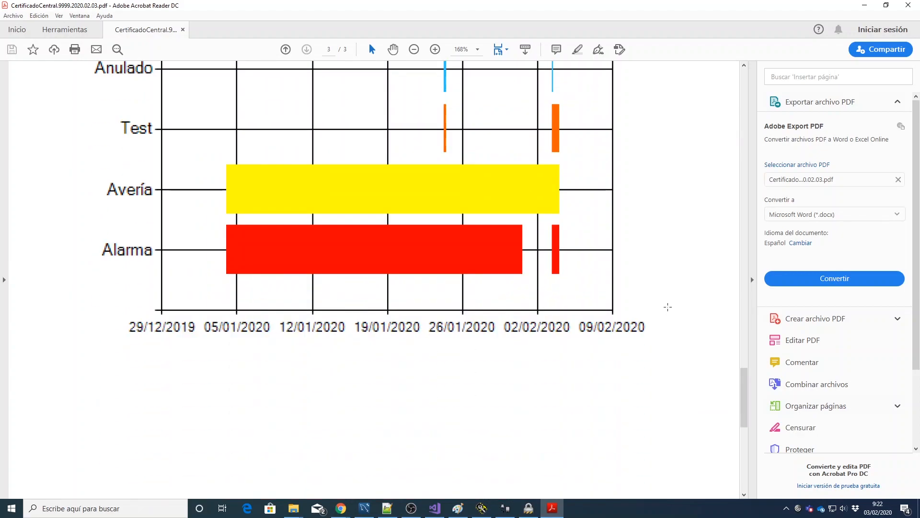
scroll(668, 306, down, 6)
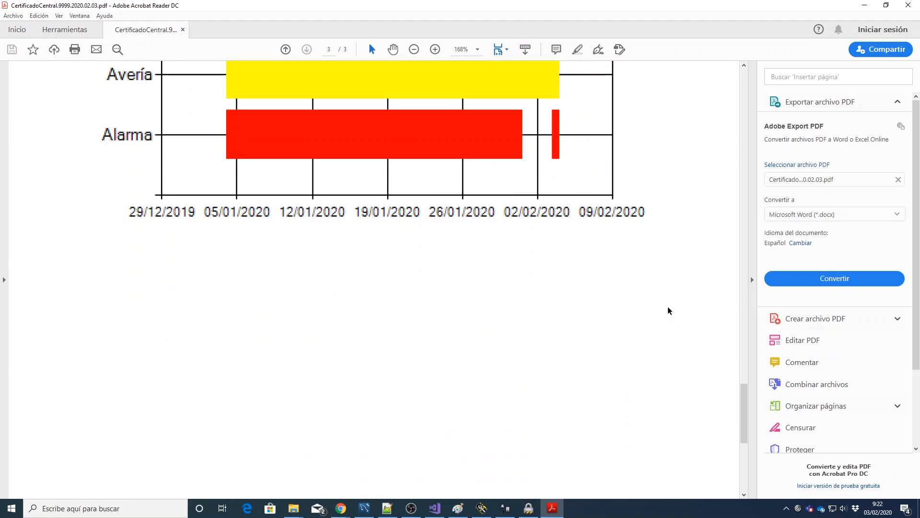
click(908, 6)
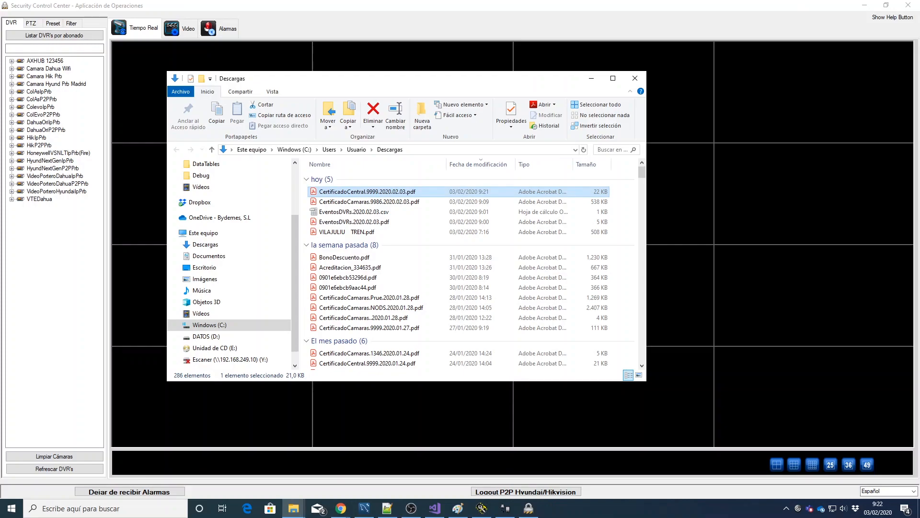
Step: Minimize the Descargas folder window to bring back the Security Control Center camera grid
key(alt+Tab)
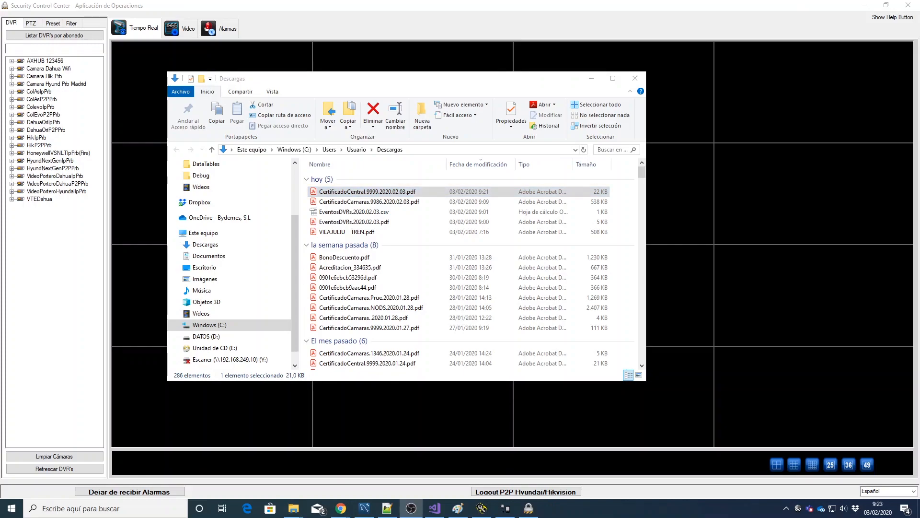
click(591, 78)
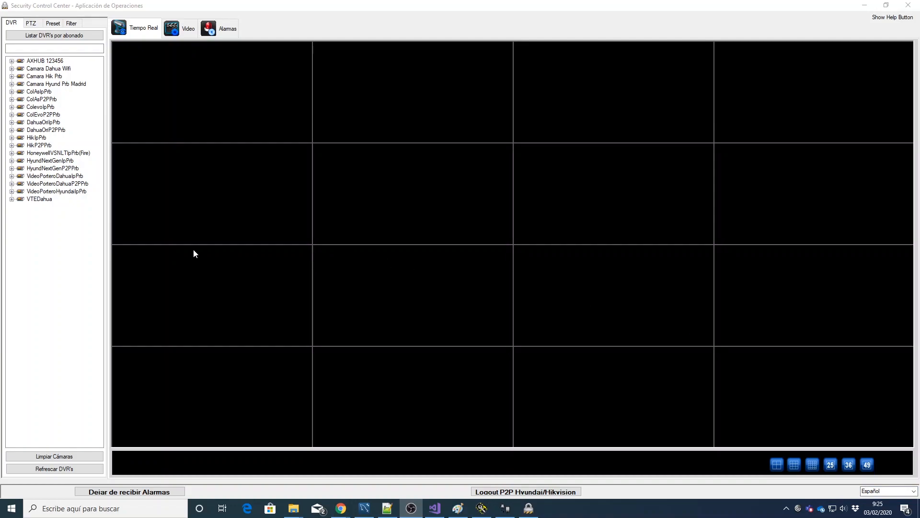
Step: Select the VideoPorteroDahuaP2PPrb door-phone in the DVR device tree
click(64, 185)
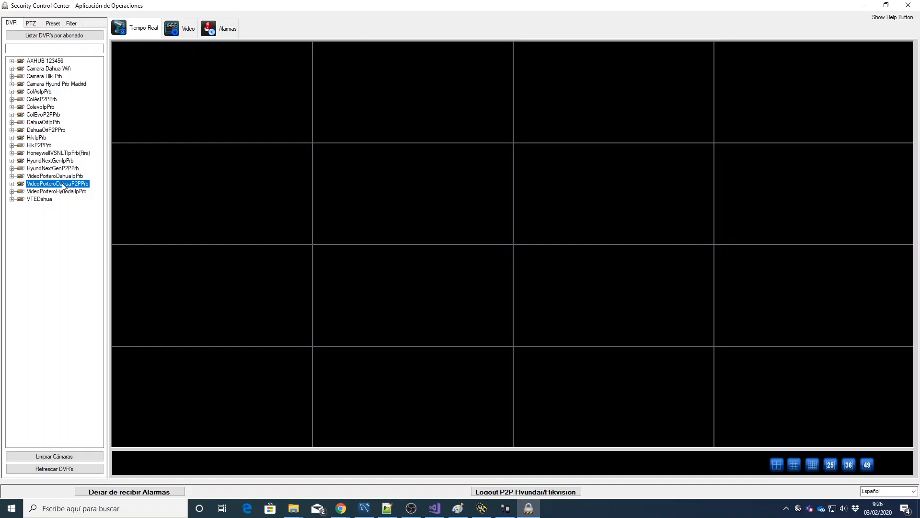
Step: Connect to the VideoPorteroDahuaP2PPrb door-phone with Conectar con videoportero
right_click(63, 186)
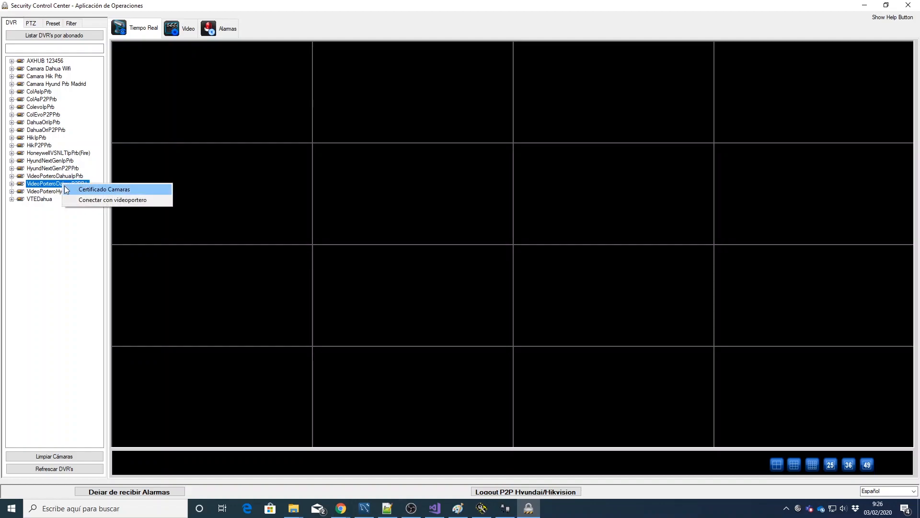
click(86, 200)
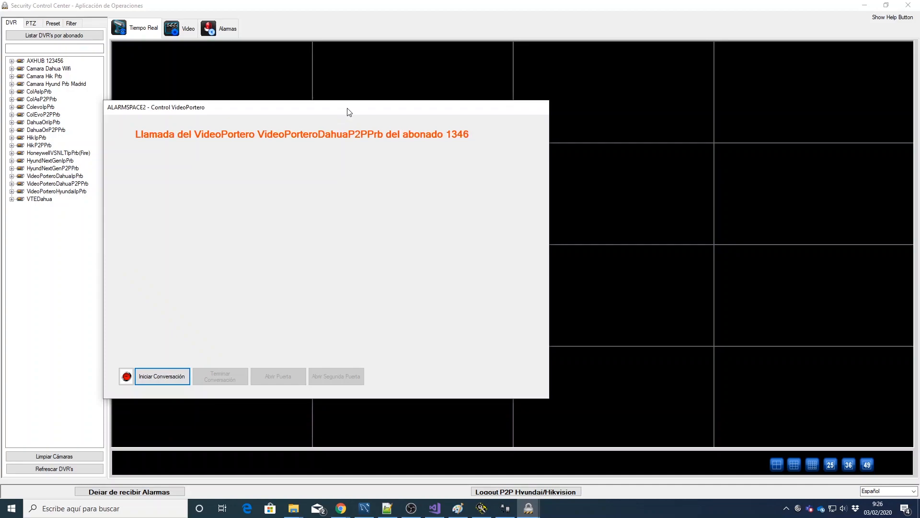
drag(344, 111, 427, 97)
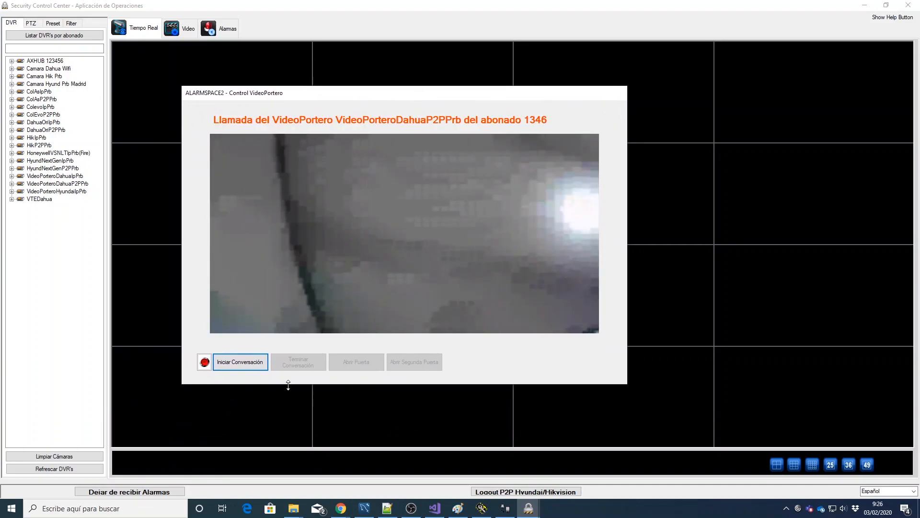
Step: Start and then end a conversation with the door-phone
click(240, 366)
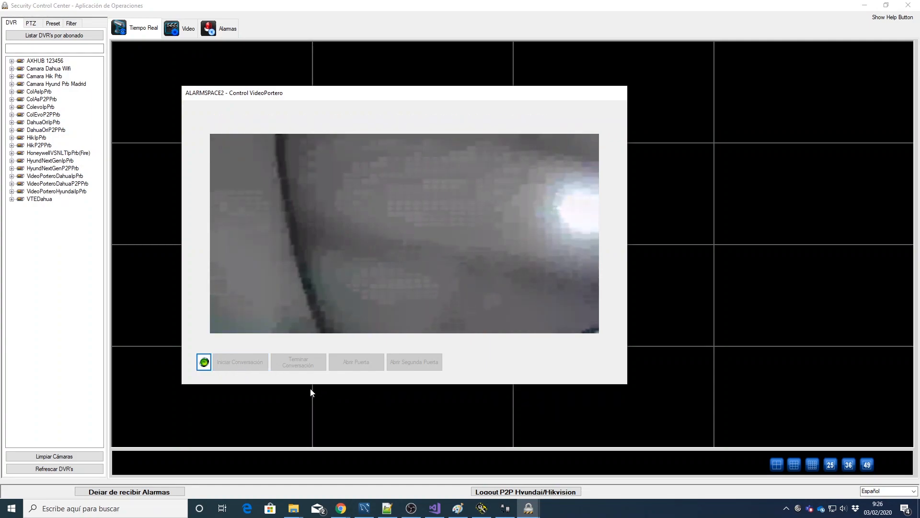
click(302, 365)
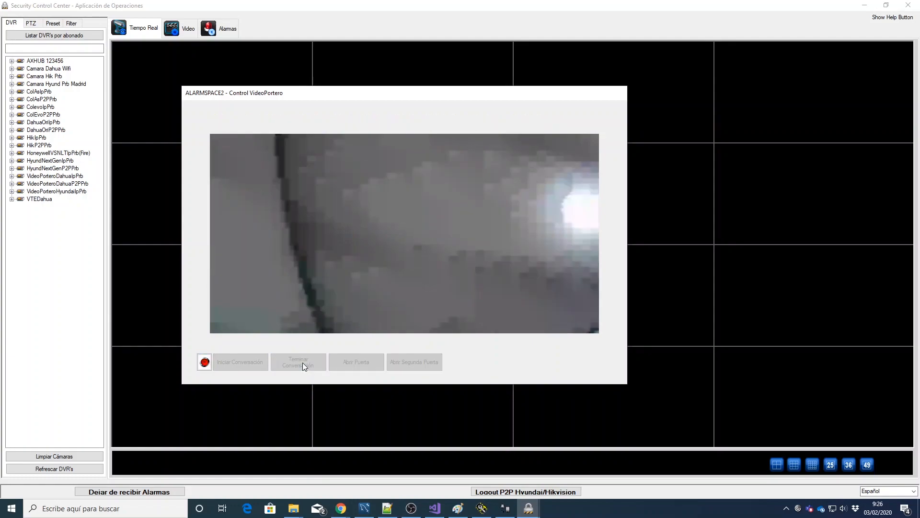
drag(434, 96, 467, 104)
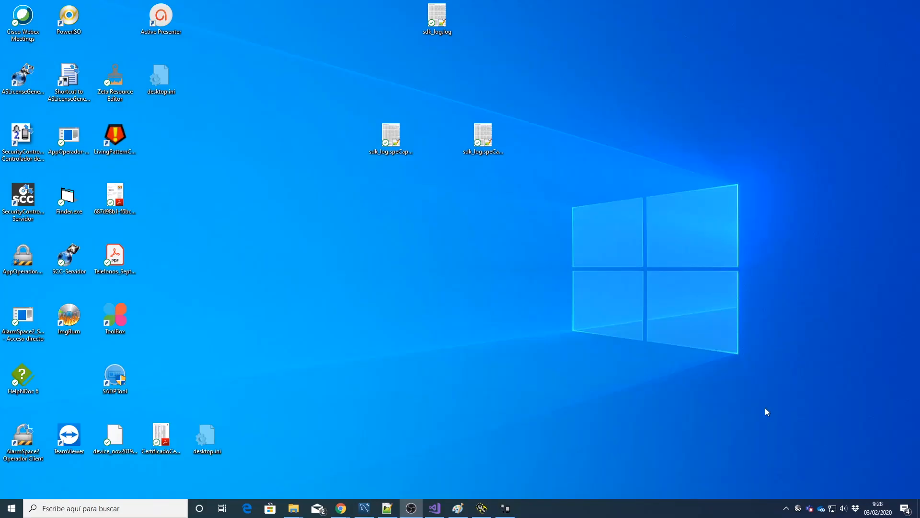
Step: Launch Internet Explorer and load the pasted bydemes.html door-phone page URL
click(94, 509)
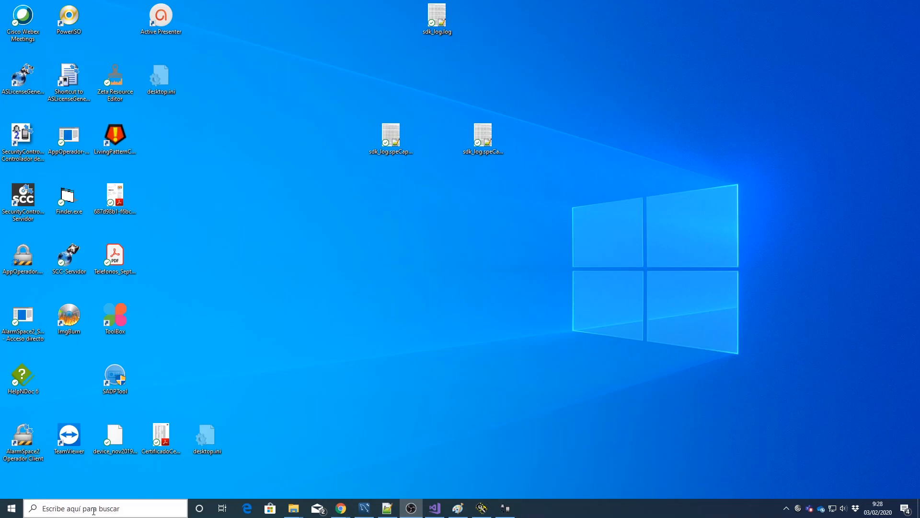
text(explorer)
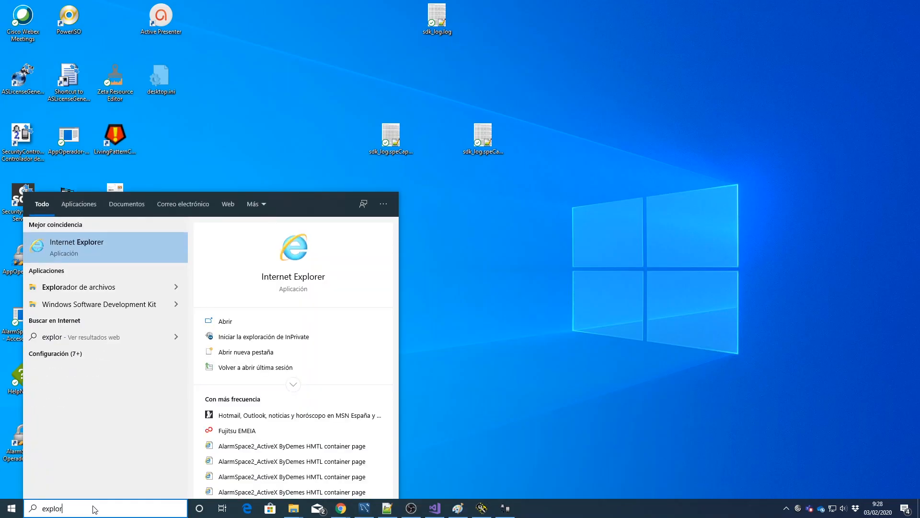
key(Return)
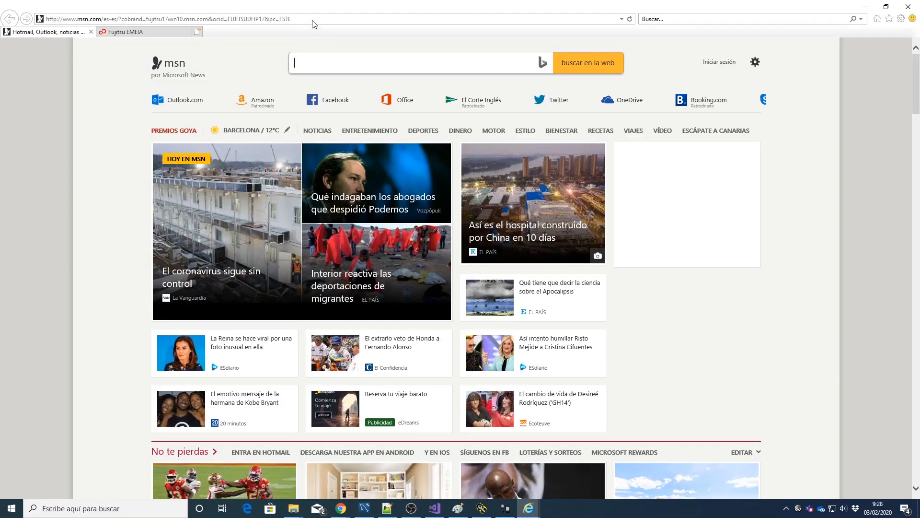
click(313, 20)
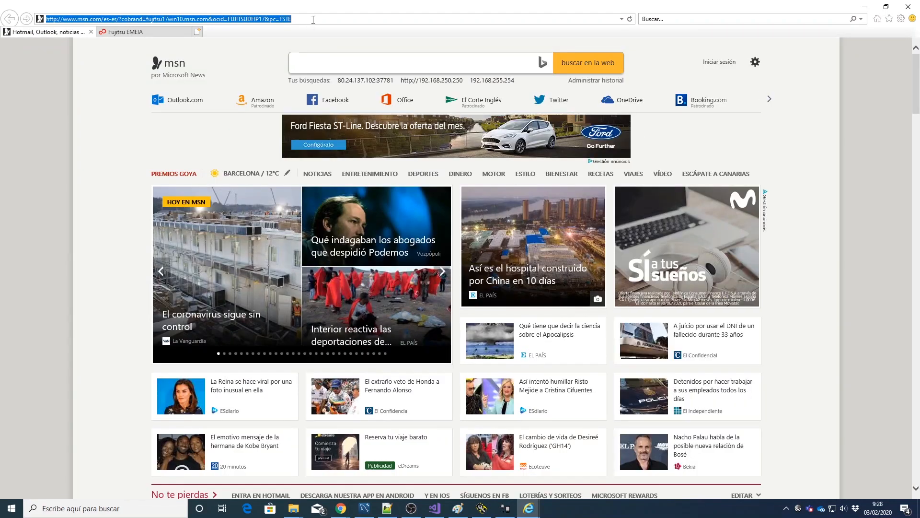
text(http://192.168.255.169:8003/bydemes.html?address=192.168.255.169&port=8003&vto_subscriber=1346&subscriber=9993&channel_source=main&channel=33)
key(Return)
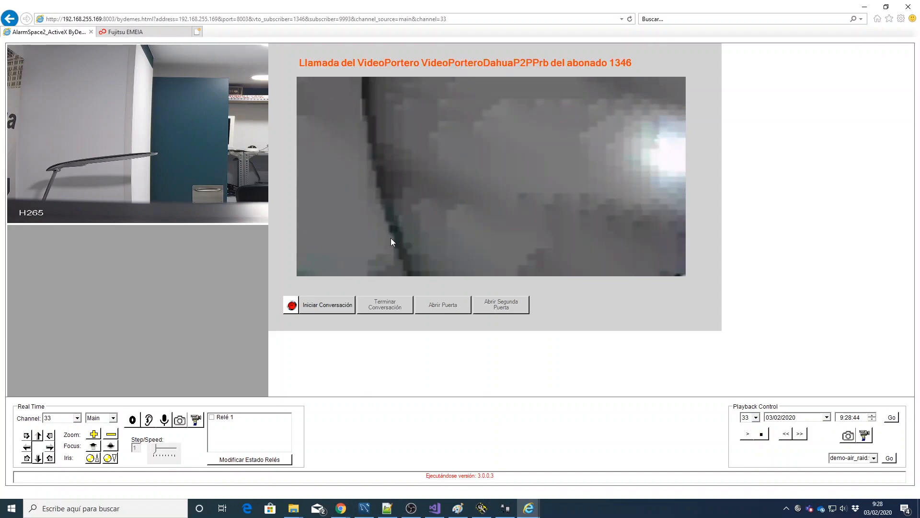
Step: Answer the door-phone call, end the conversation, and open the door for the caller
click(326, 309)
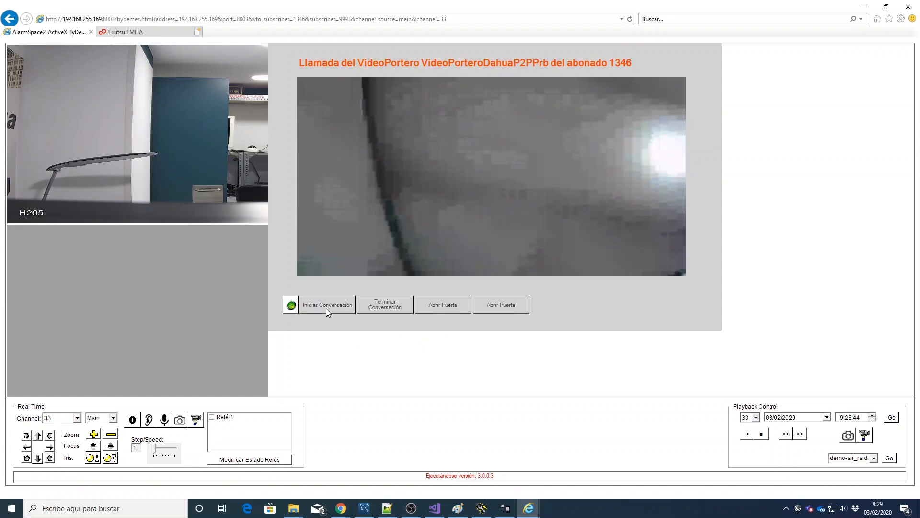
click(394, 309)
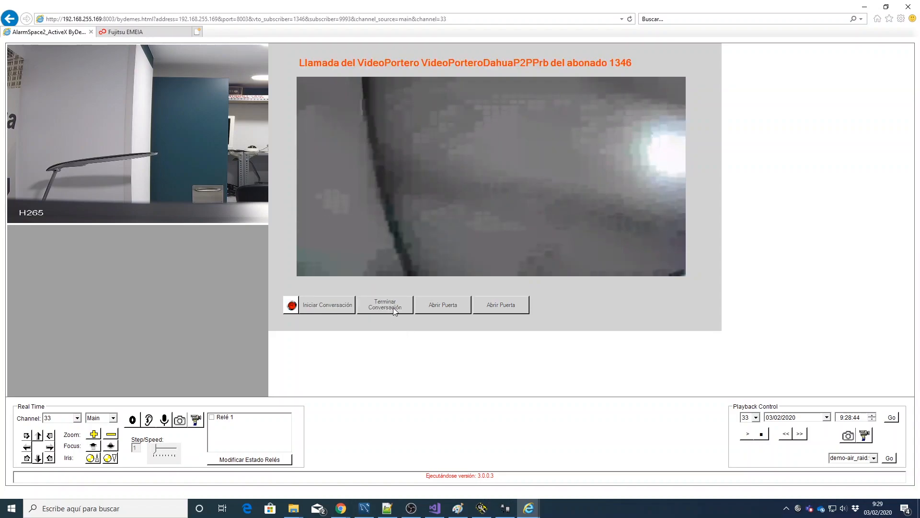
click(445, 308)
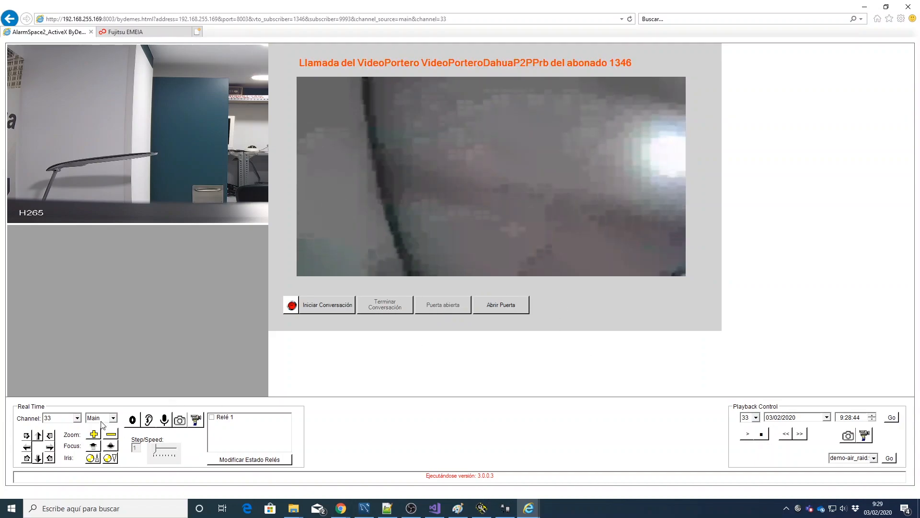
Step: Switch the camera view to channel 35, then close Internet Explorer with all its tabs
click(76, 420)
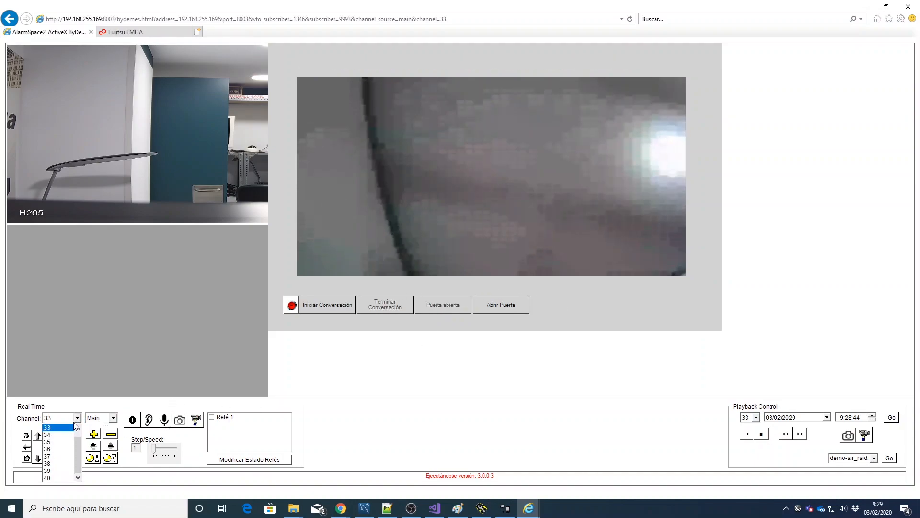
click(59, 442)
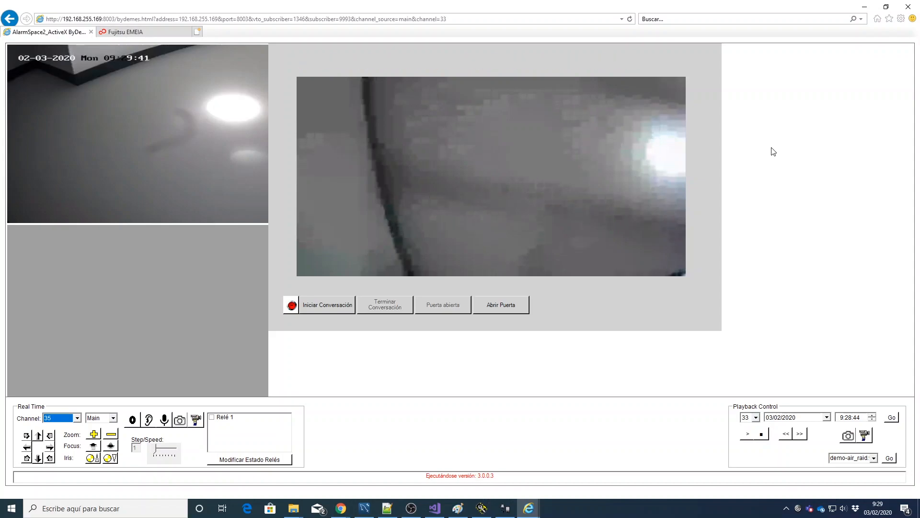
click(909, 9)
click(451, 261)
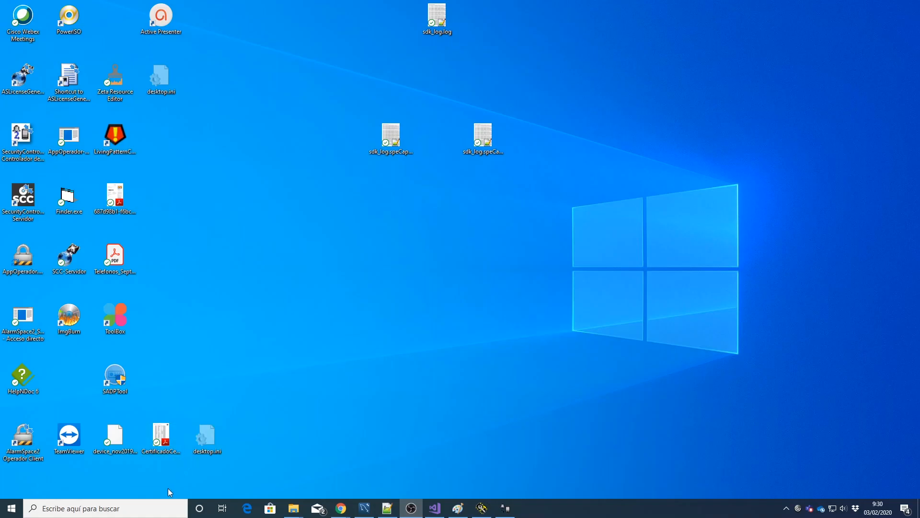
Step: Launch Internet Explorer and load the pasted fire_subscriber bydemes.html page URL
click(160, 508)
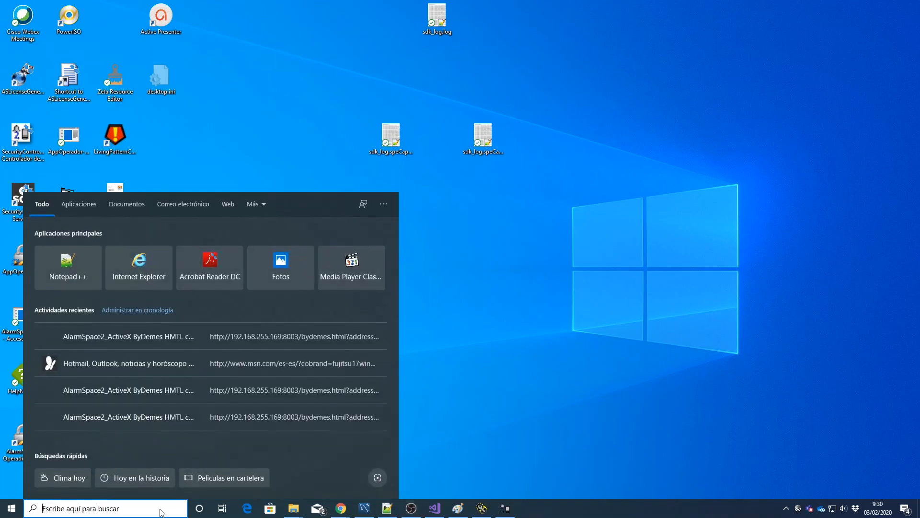
click(608, 281)
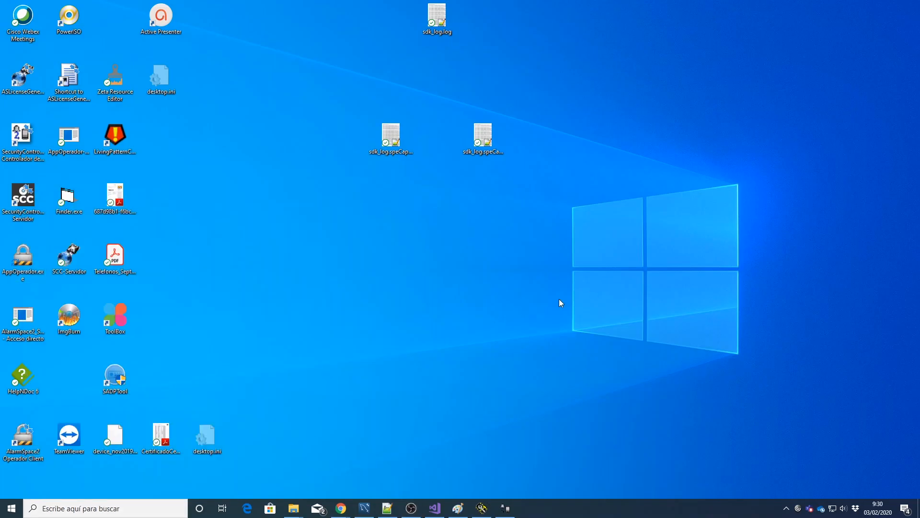
click(154, 509)
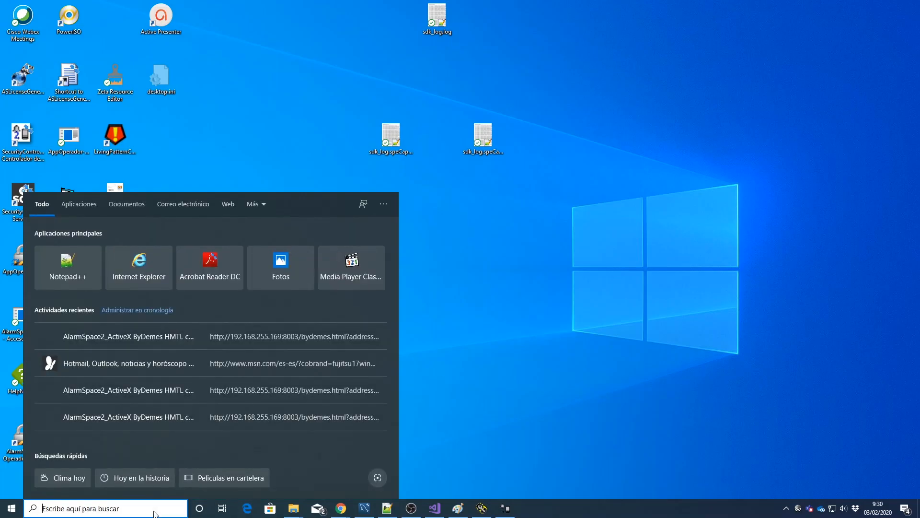
text(explor)
key(Escape)
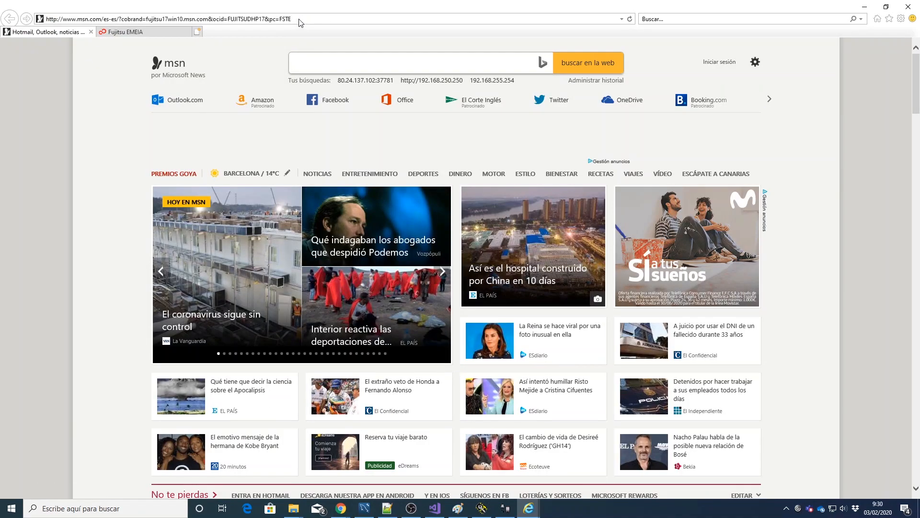
click(299, 20)
text(http://192.168.255.169:8003/bydemes.html?address=192.168.255.169&port=8003&fire_subscriber=9999&subscriber=9993&channel_source=main&channel=33)
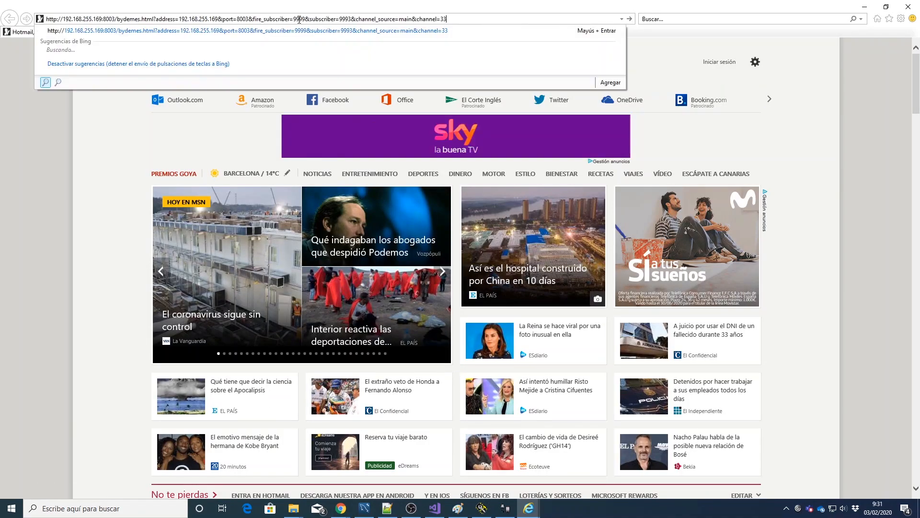
key(Return)
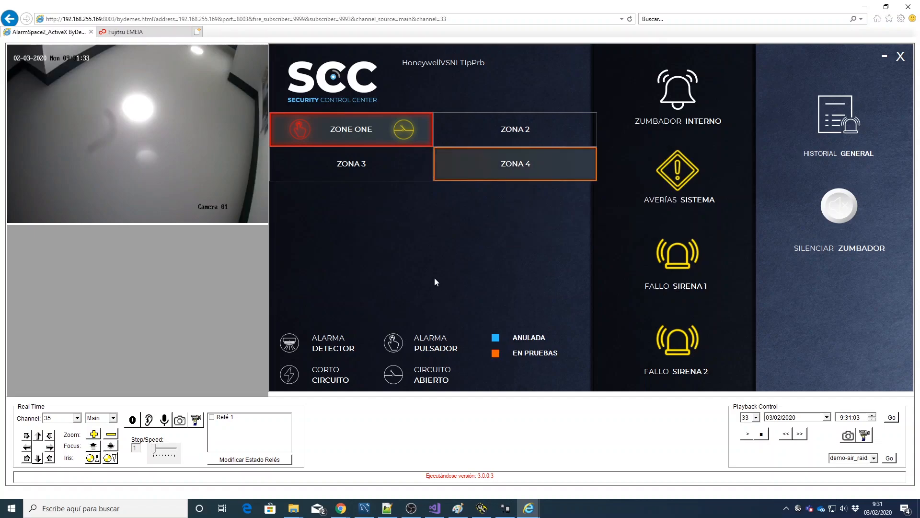
Step: Check ZONA 2 on the HoneywellVSNLTIpPrb fire panel
click(517, 133)
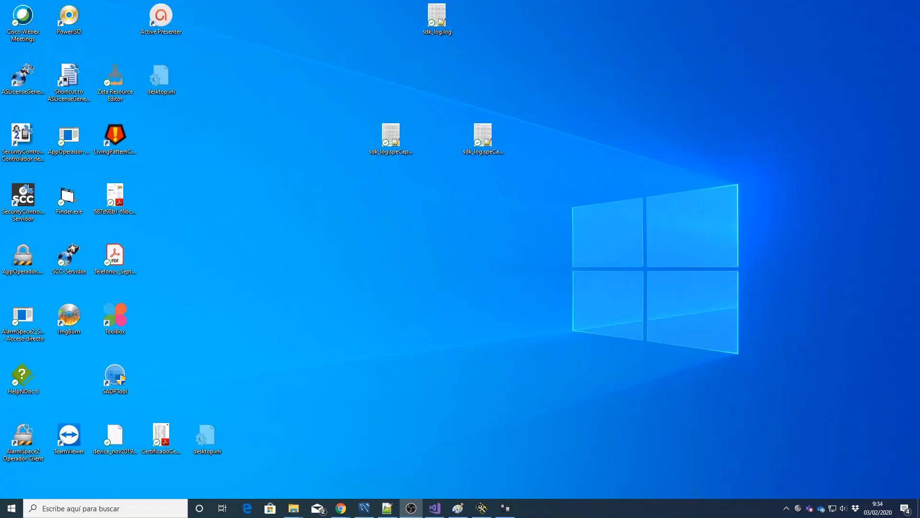
Step: Launch Internet Explorer and load the pasted prealarm bydemes.html page URL
click(137, 512)
text(explor)
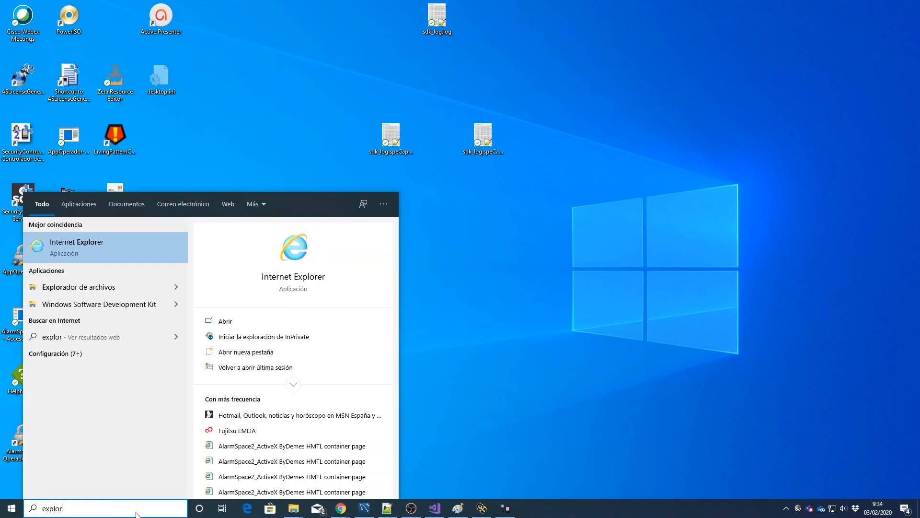
key(Return)
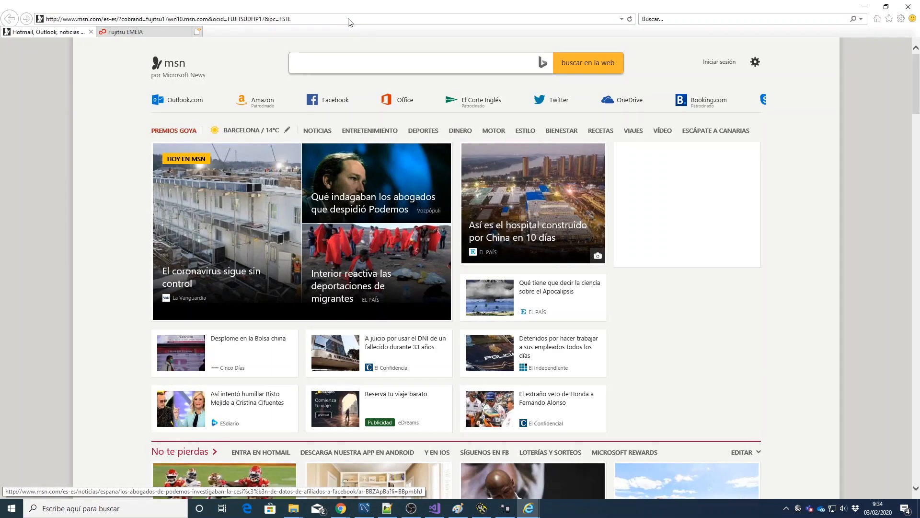
click(350, 19)
text(http://192.168.255.169:8003/bydemes.html?address=192.168.255.169&port=8003&subscriber=9987&channel=1&channel_source=main&prealarm_channel=1&prealarm_view_video=-120/20)
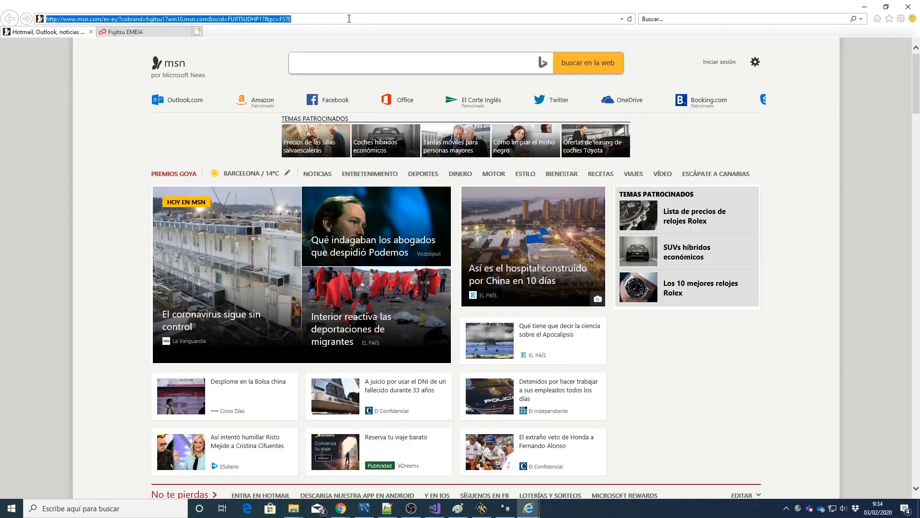
key(Return)
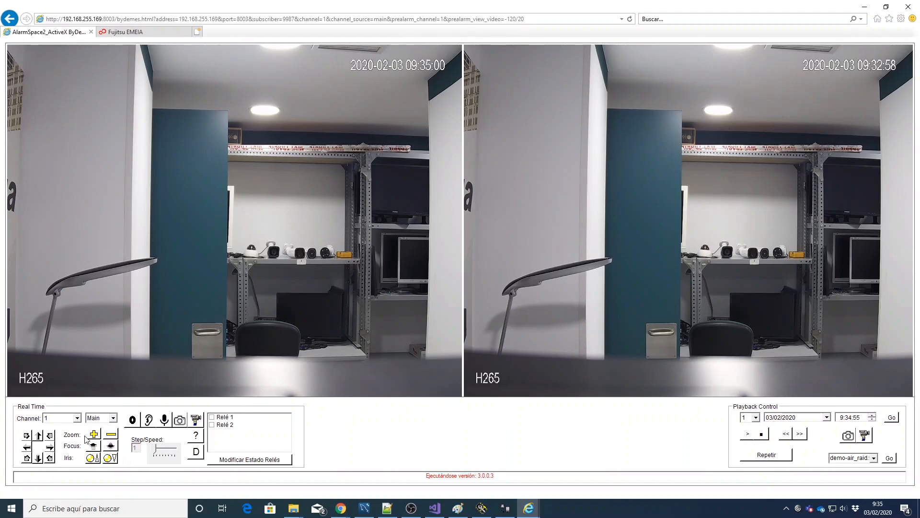
Step: Switch the live camera channel to 2, then back to 1
click(78, 418)
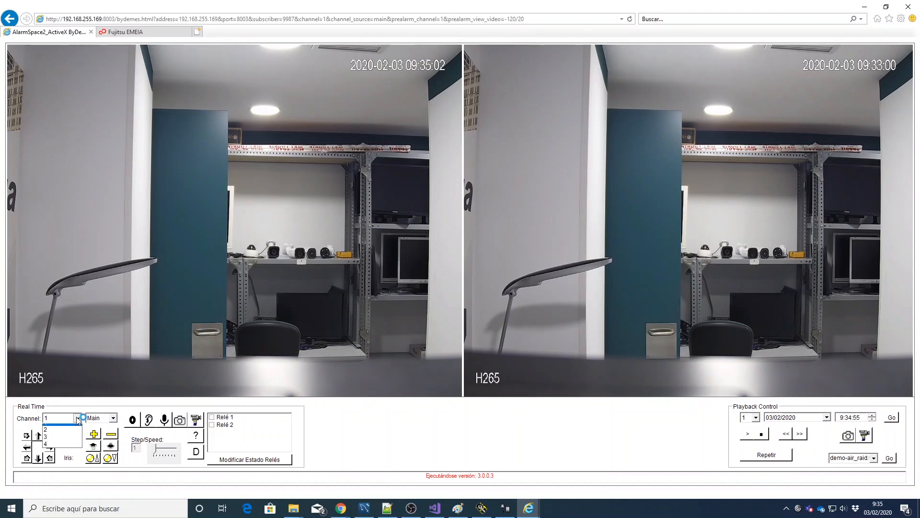
click(63, 429)
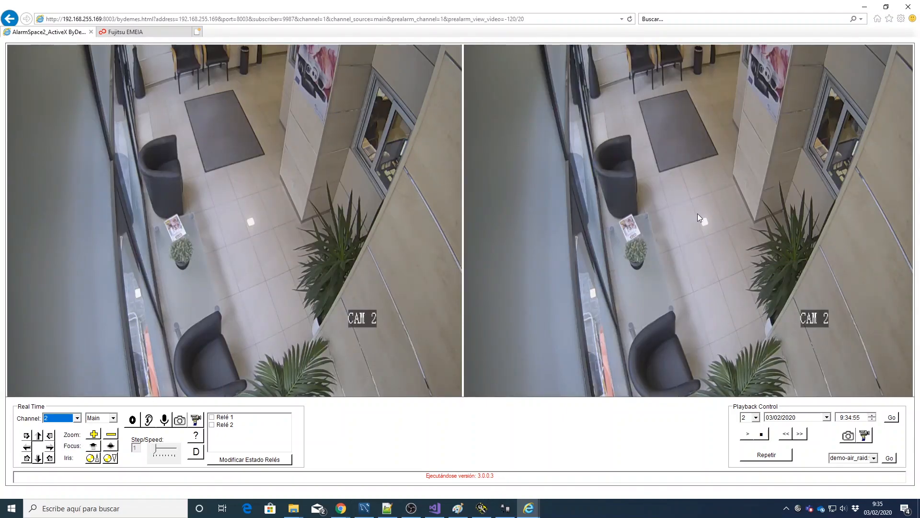
click(76, 417)
click(57, 426)
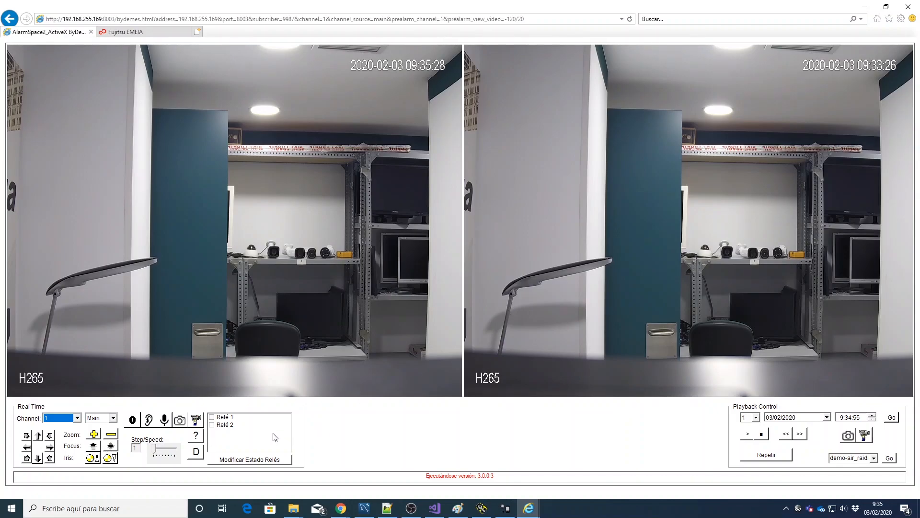
Step: Review the recent detections list, then switch the live view to channel 2
click(196, 436)
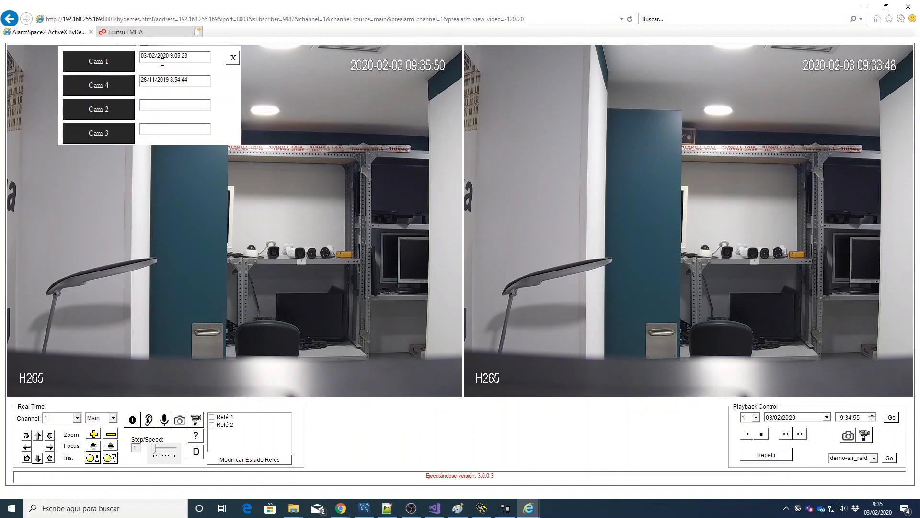
click(235, 60)
click(77, 418)
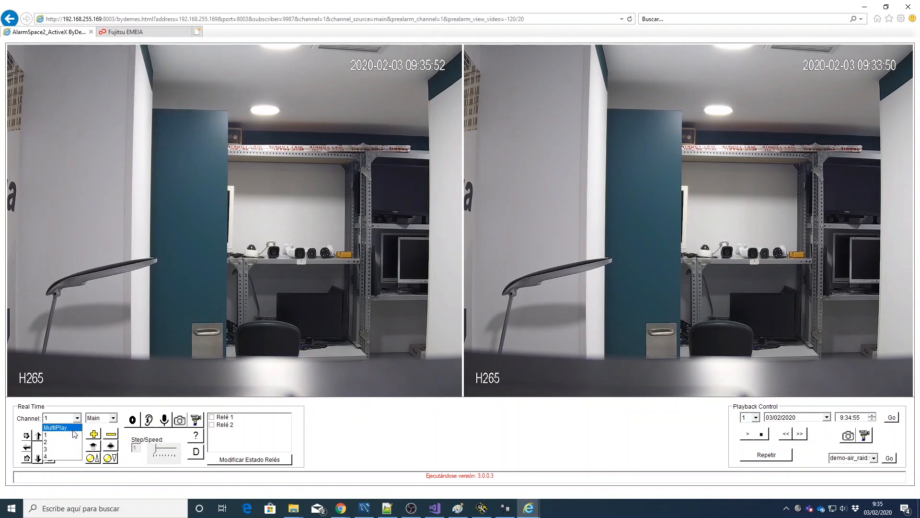
click(65, 433)
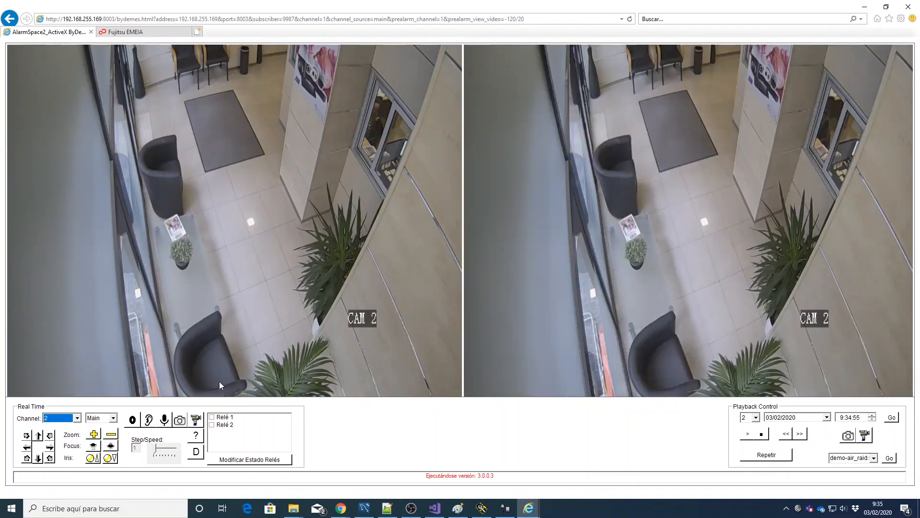
Step: Set both views back to Cam 1 from the detections list and close all browser tabs
click(196, 437)
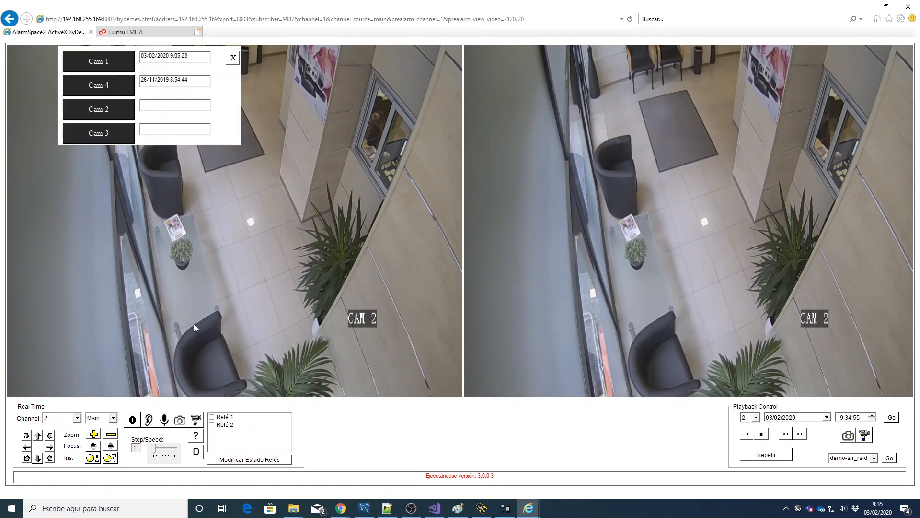
click(112, 61)
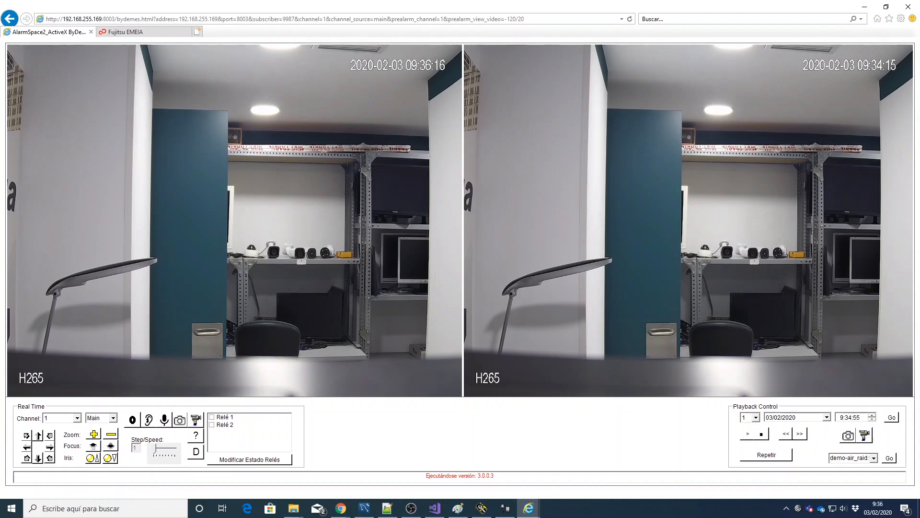
click(912, 7)
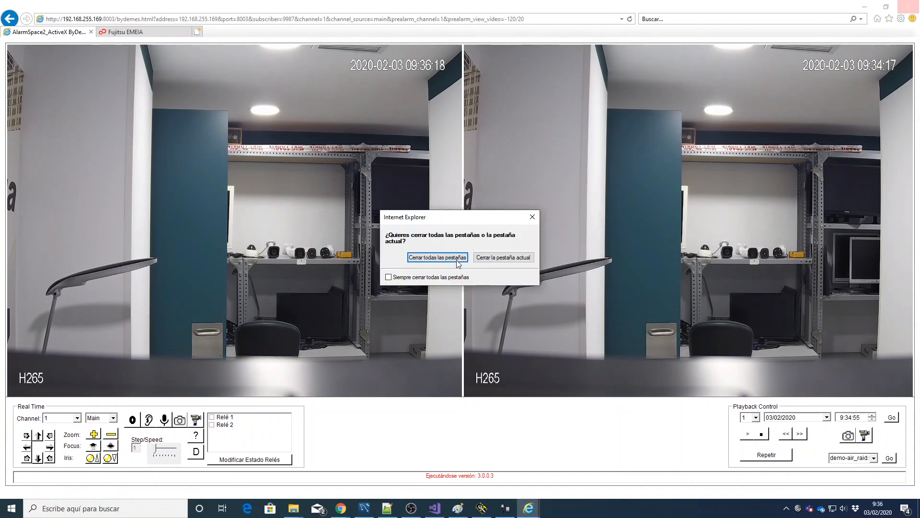
click(433, 260)
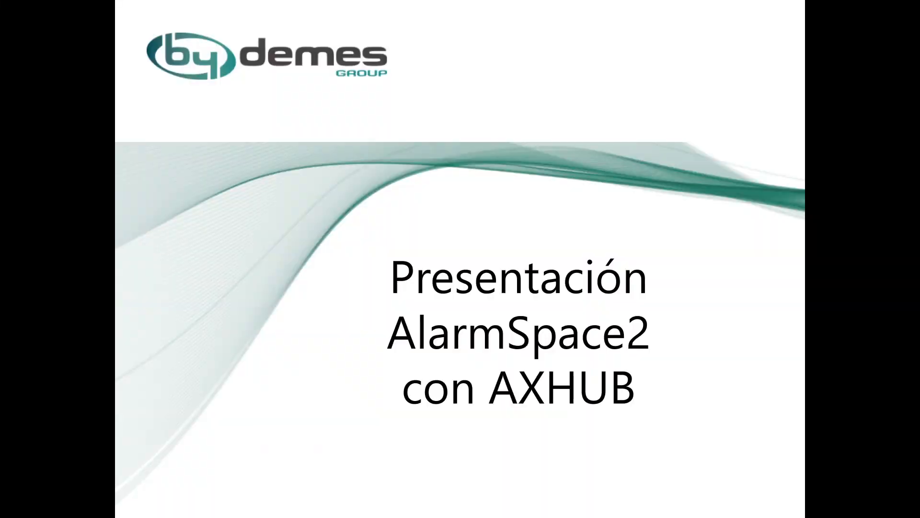